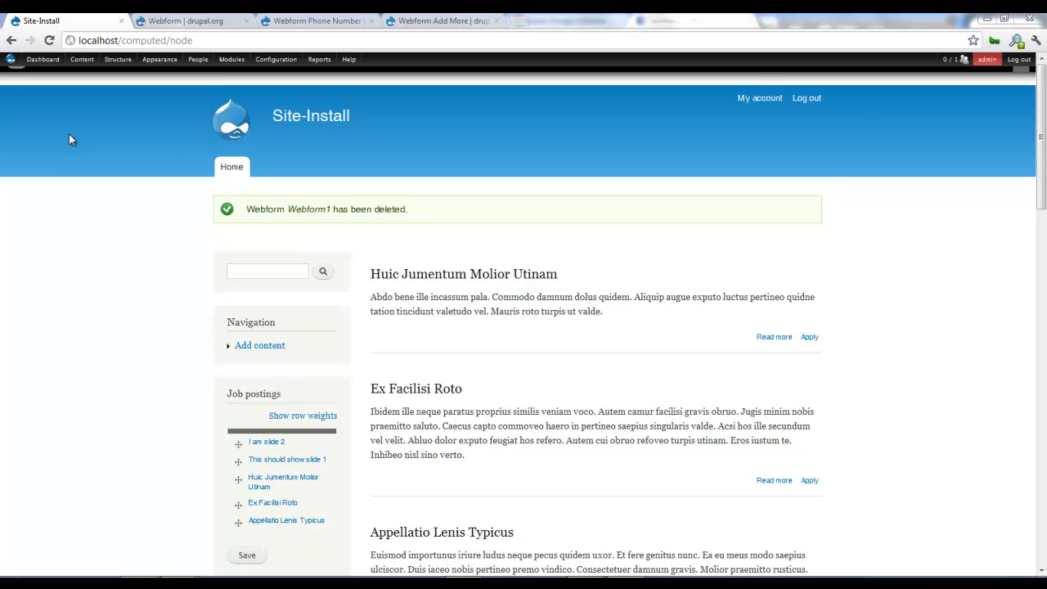
- Review the drupal.org project pages for the Webform, Webform Phone Number and Webform Add More modules
{"action": "left_click", "coordinate": [188, 20]}
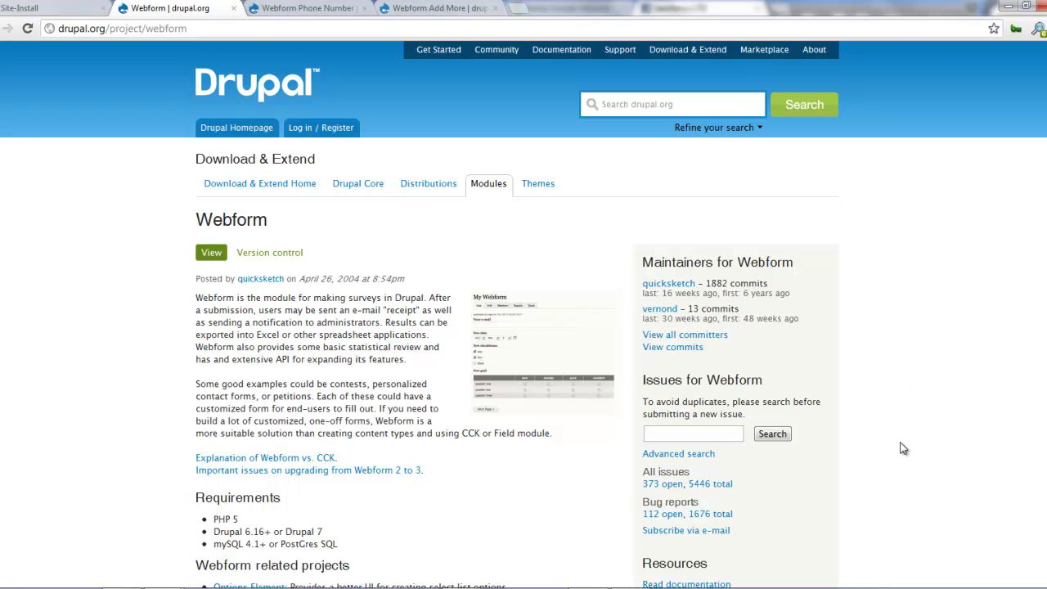
{"action": "scroll", "coordinate": [903, 448], "scroll_direction": "down", "scroll_amount": 3}
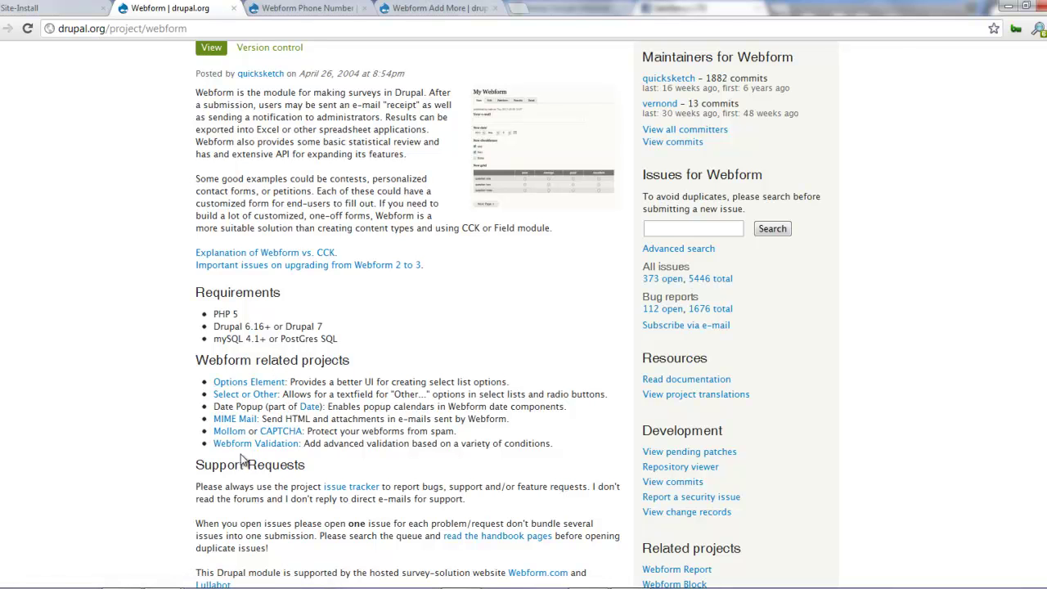
{"action": "left_click", "coordinate": [315, 9]}
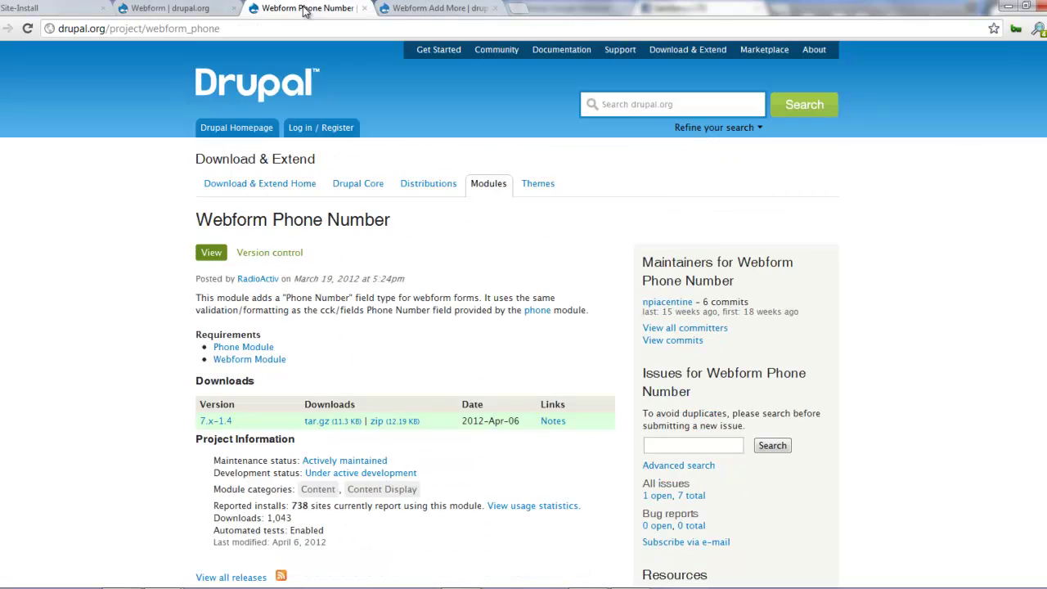
{"action": "left_click", "coordinate": [433, 8]}
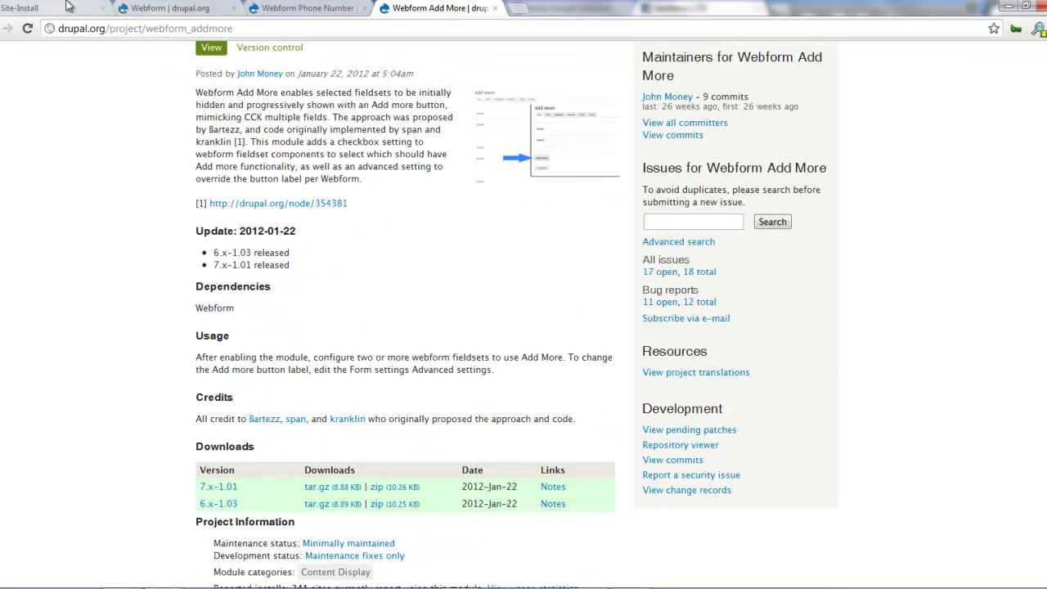
{"action": "left_click", "coordinate": [167, 7]}
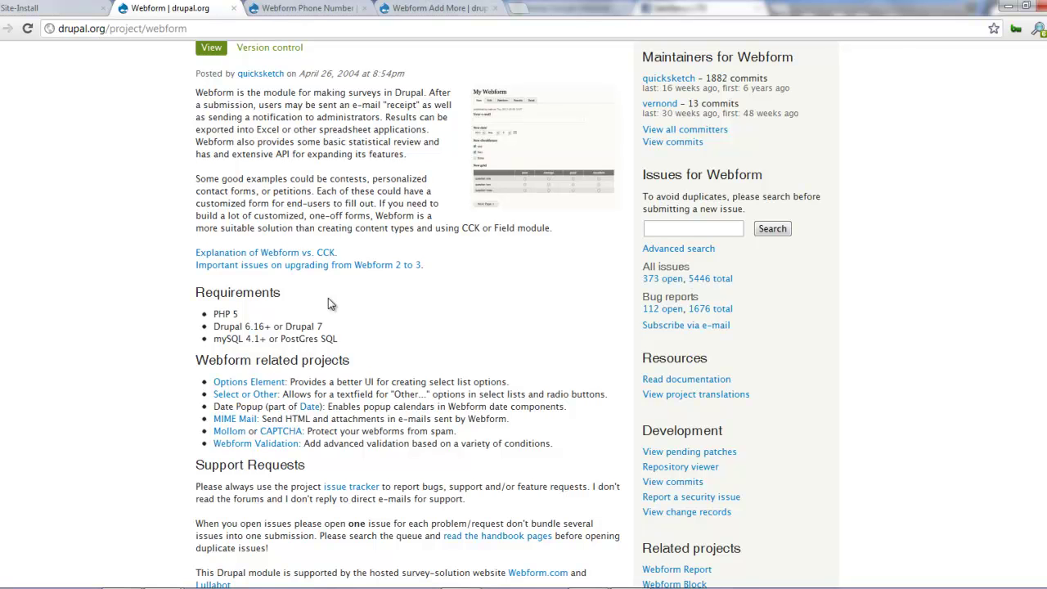
{"action": "scroll", "coordinate": [328, 300], "scroll_direction": "up", "scroll_amount": 3}
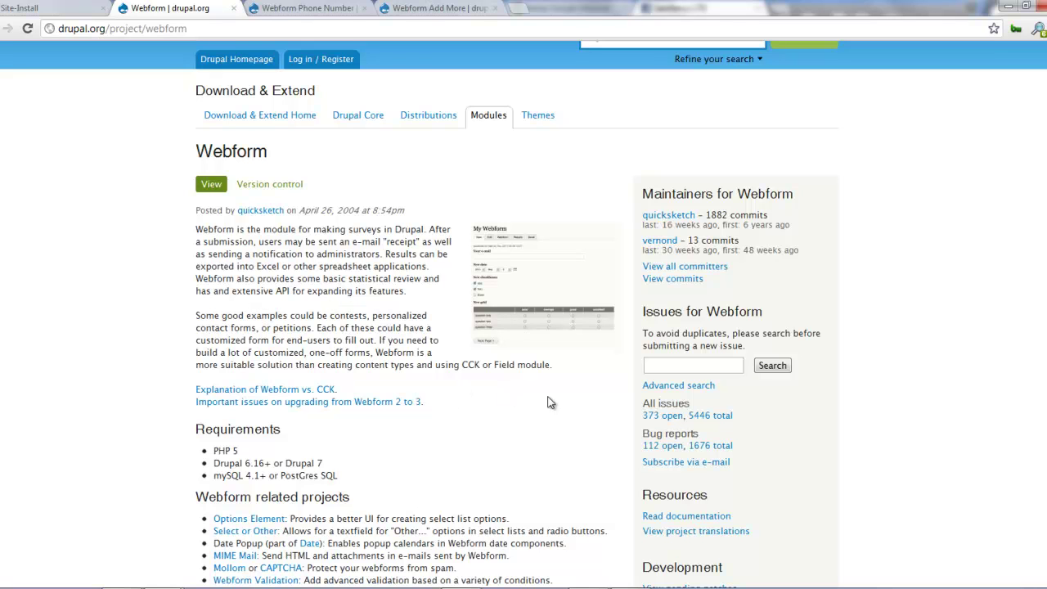
- Switch to the Drush Command Prompt and download the Webform module with drush dl webform
{"action": "mouse_move", "coordinate": [461, 585]}
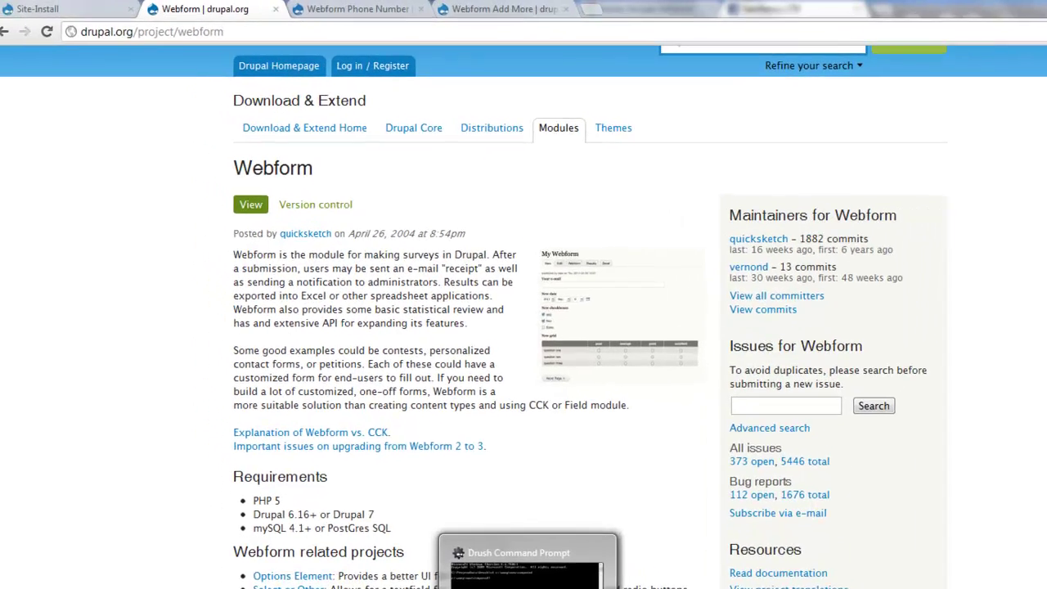
{"action": "left_click", "coordinate": [462, 583]}
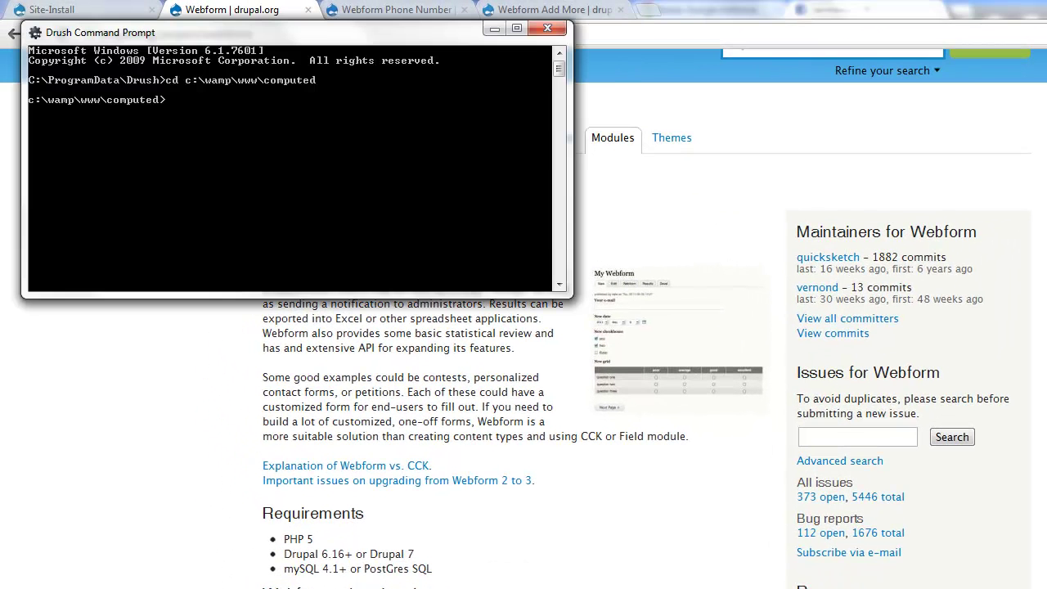
{"action": "type", "text": "drush dl webform"}
{"action": "key", "text": "Return"}
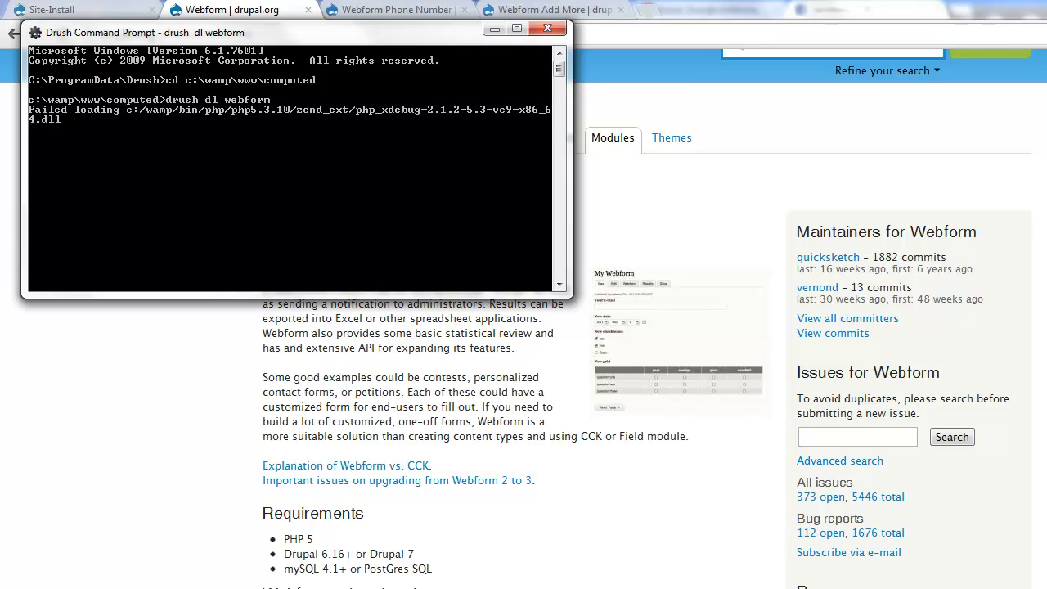
- Try to enable the Webform module with the command drush enn webform -y
{"action": "type", "text": "drush enn webform -y"}
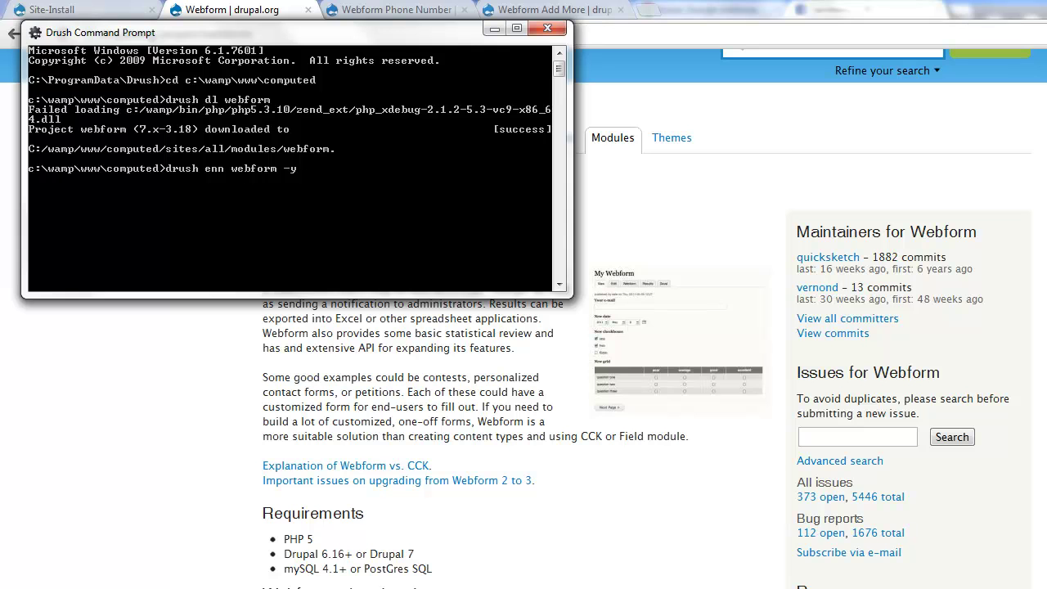
{"action": "key", "text": "Return"}
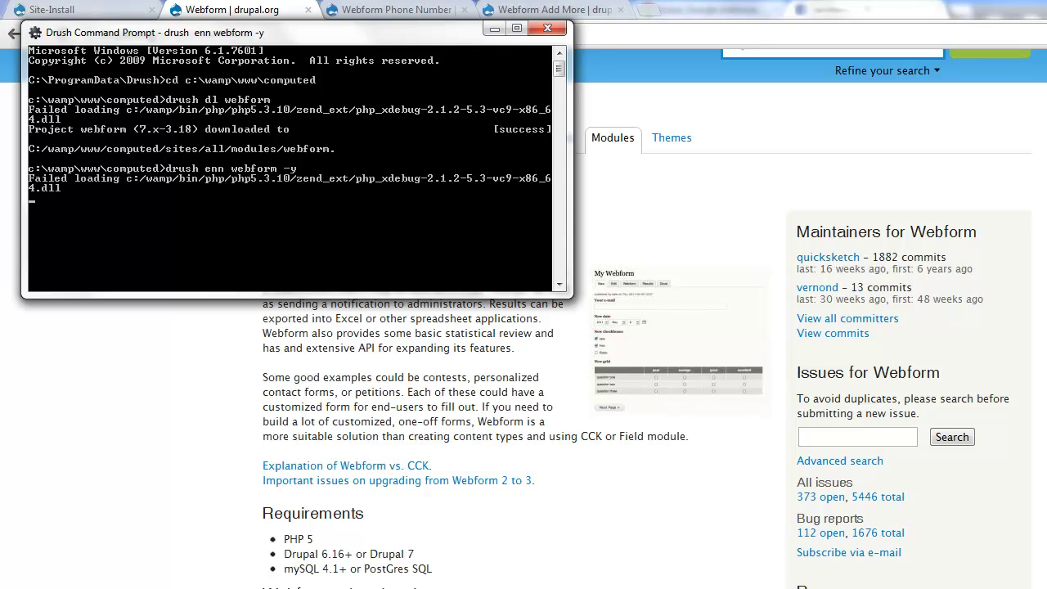
- Enable the Webform module with the command drush en webform -y
{"action": "type", "text": "drush"}
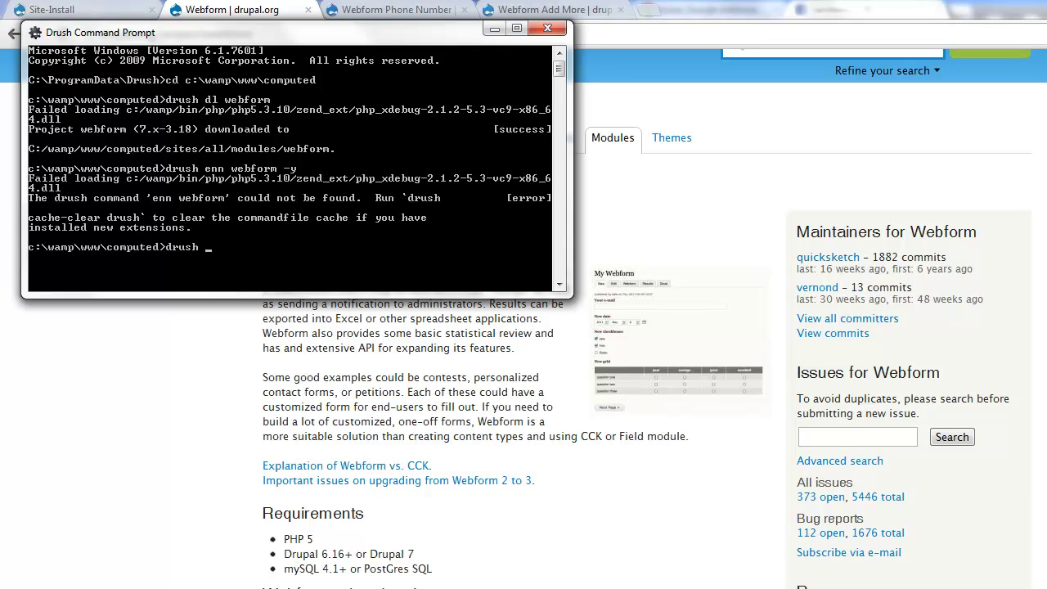
{"action": "type", "text": " cc a"}
{"action": "key", "text": "BackSpace"}
{"action": "key", "text": "BackSpace"}
{"action": "key", "text": "BackSpace"}
{"action": "key", "text": "BackSpace"}
{"action": "key", "text": "BackSpace"}
{"action": "key", "text": "BackSpace"}
{"action": "type", "text": "en webform -y"}
{"action": "key", "text": "Return"}
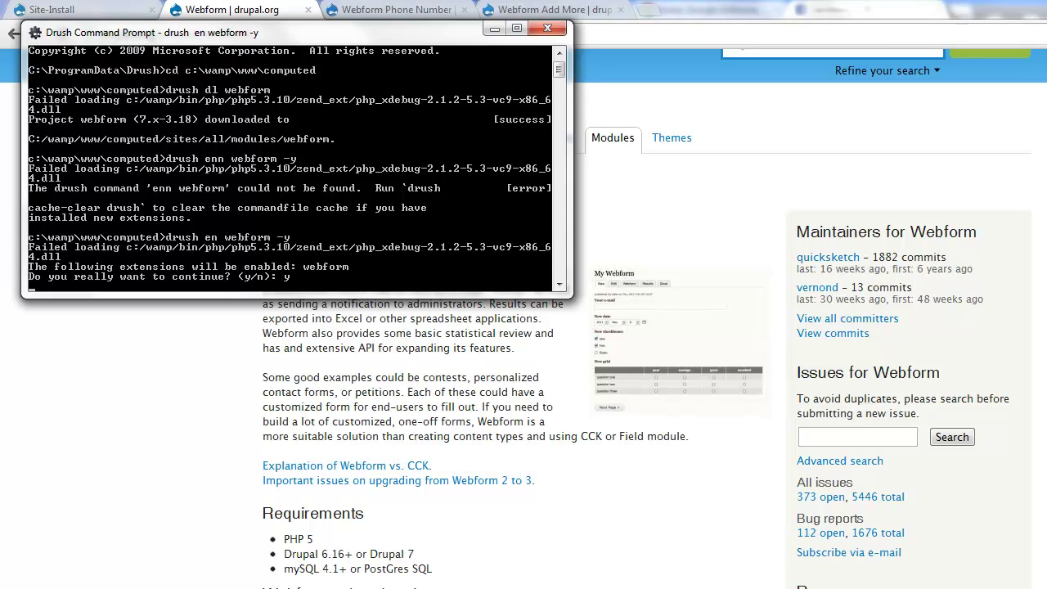
- Clear all caches with drush cc all, and reload the Site-Install page in the browser
{"action": "type", "text": "drush cc all"}
{"action": "key", "text": "Return"}
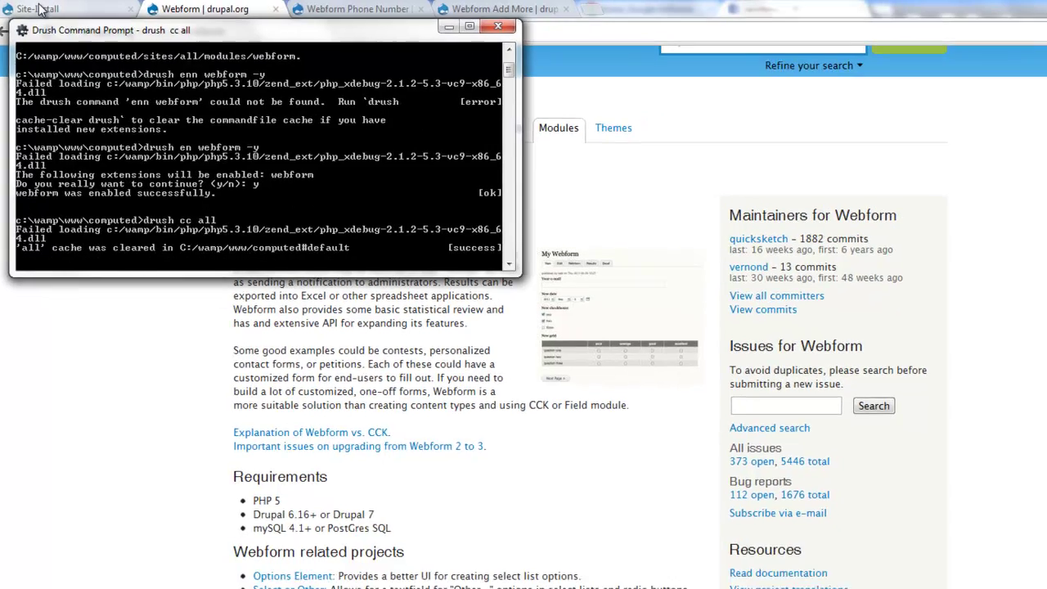
{"action": "left_click", "coordinate": [54, 9]}
{"action": "left_click", "coordinate": [27, 30]}
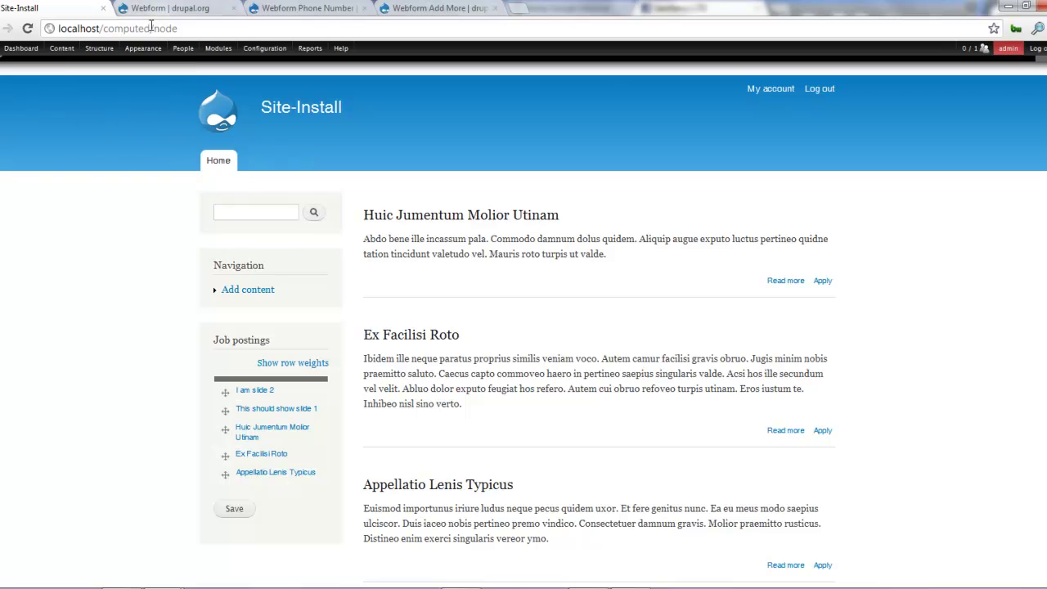
- Go to the site's list of webforms and start creating a new Webform content item
{"action": "mouse_move", "coordinate": [64, 51]}
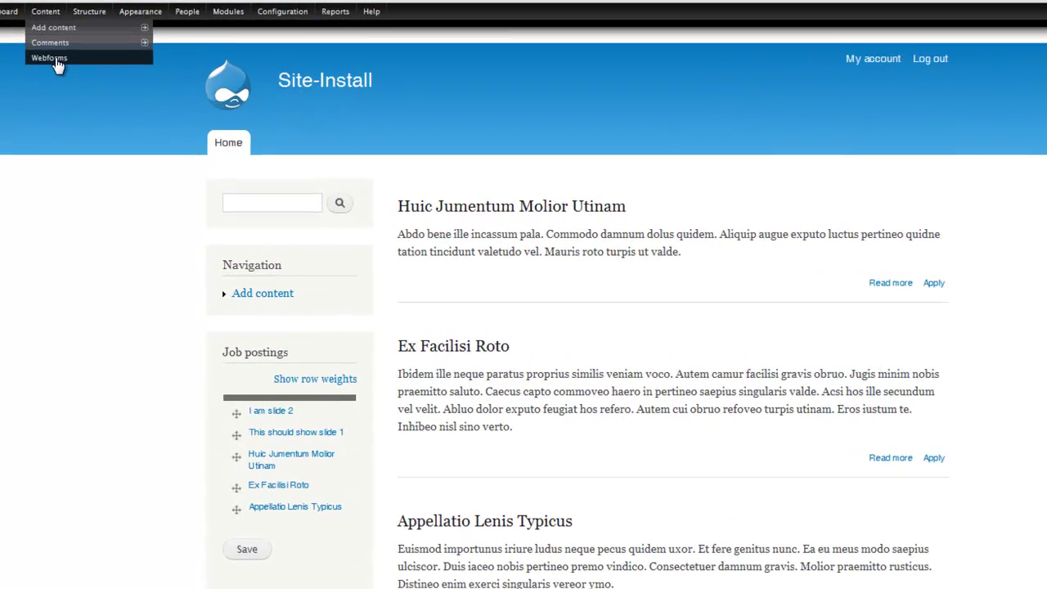
{"action": "left_click", "coordinate": [54, 60]}
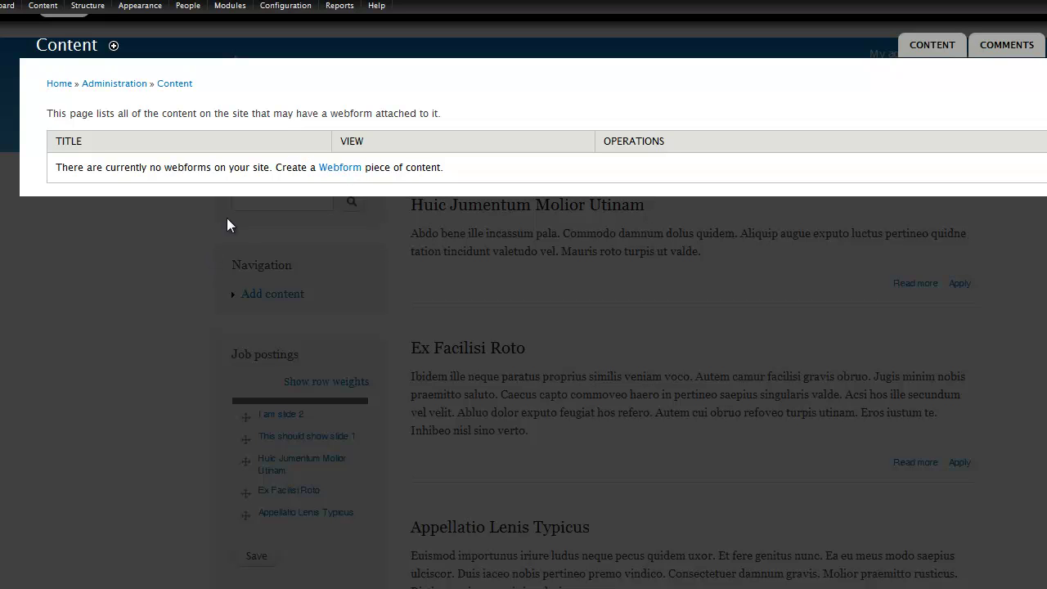
{"action": "left_click", "coordinate": [340, 168]}
- Give the webform the title "My first webform" and the body text "This is a sample webform"
{"action": "left_click", "coordinate": [195, 129]}
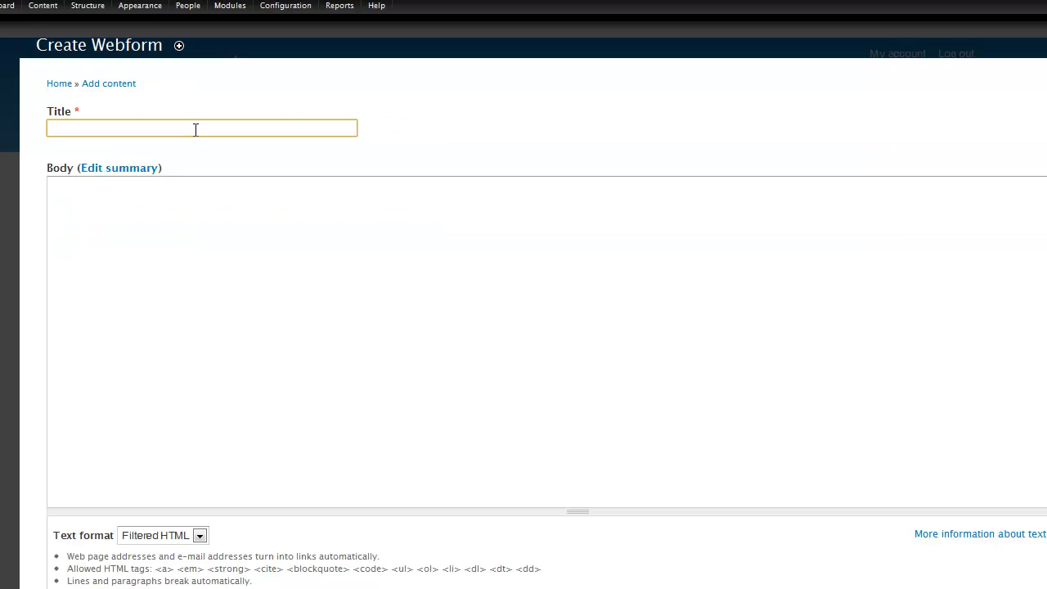
{"action": "type", "text": "My fir"}
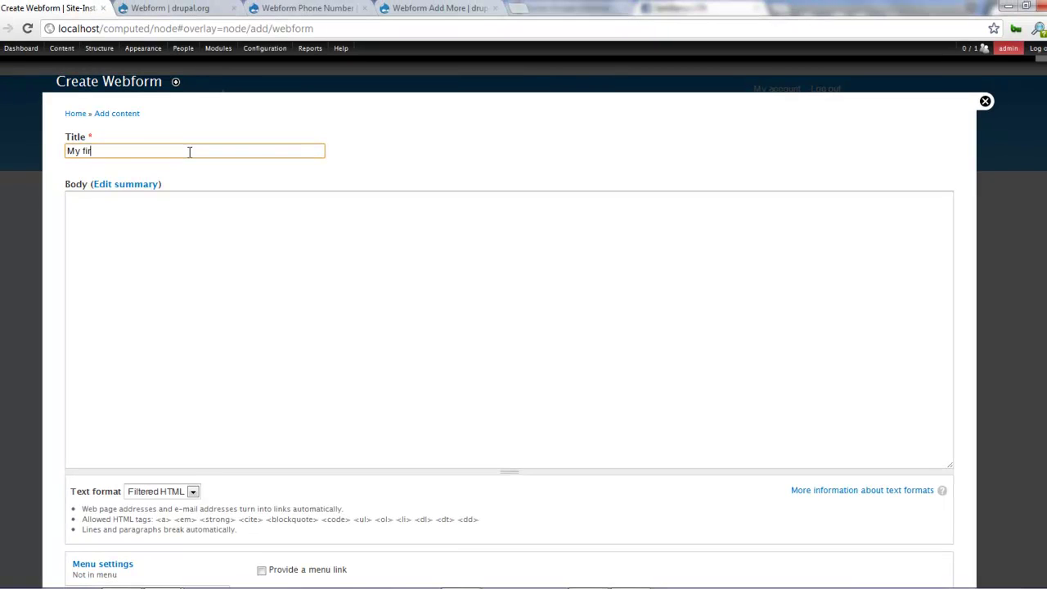
{"action": "type", "text": "st webform"}
{"action": "key", "text": "Tab"}
{"action": "key", "text": "Tab"}
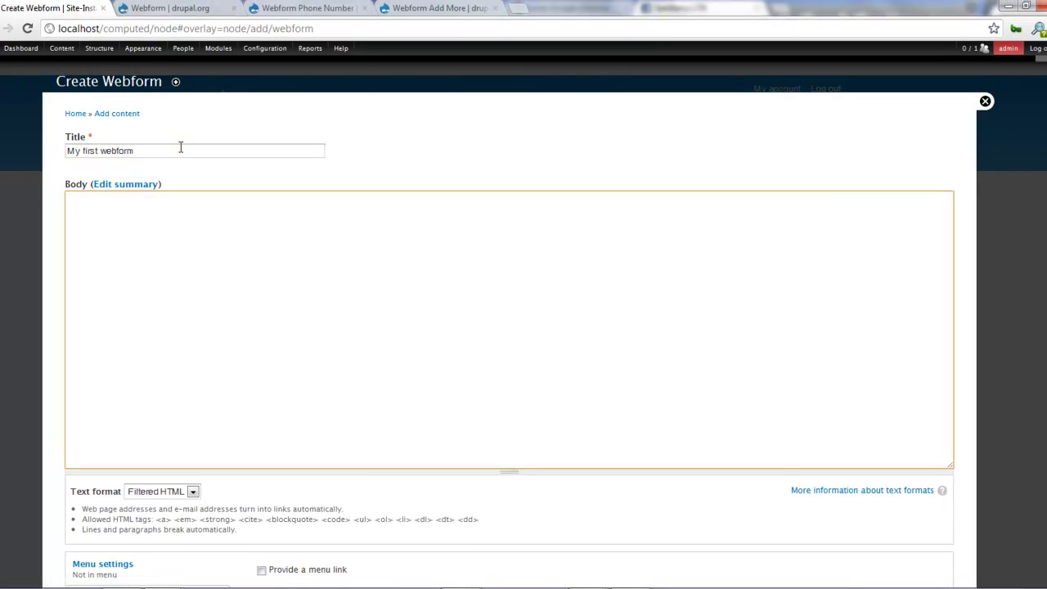
{"action": "type", "text": "This is a sample webform"}
- Provide a menu link for the webform with the link title "Test webform"
{"action": "scroll", "coordinate": [214, 501], "scroll_direction": "down", "scroll_amount": 1}
{"action": "scroll", "coordinate": [214, 501], "scroll_direction": "down", "scroll_amount": 1}
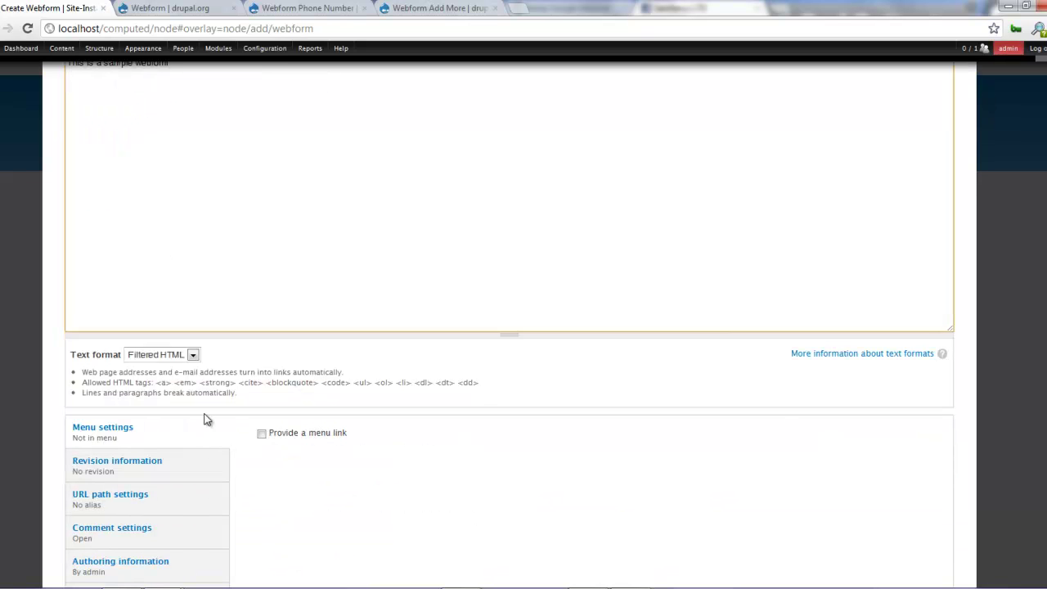
{"action": "left_click", "coordinate": [262, 434]}
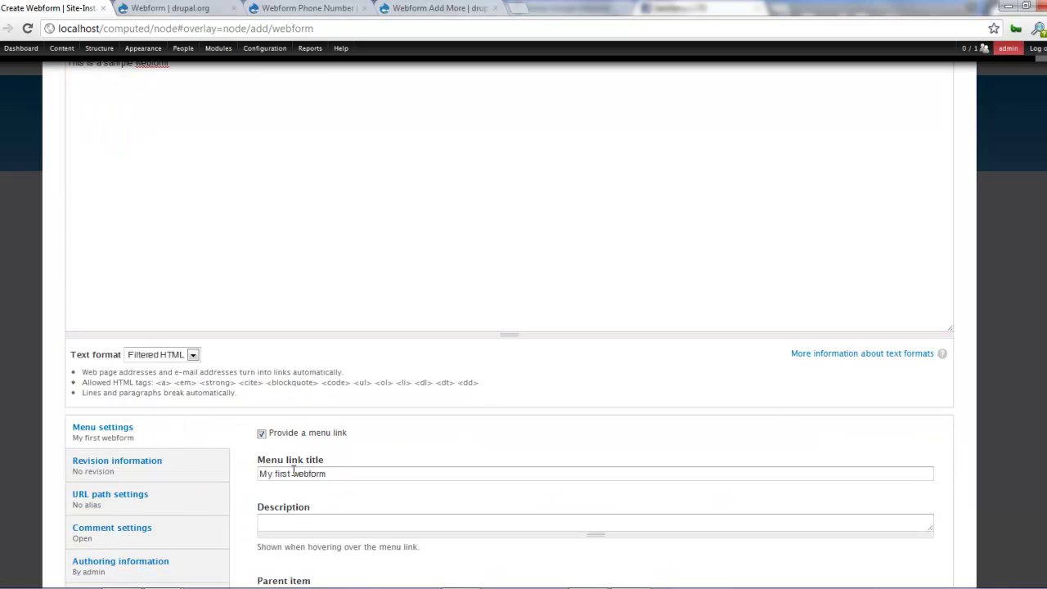
{"action": "left_click_drag", "start_coordinate": [339, 474], "coordinate": [239, 463]}
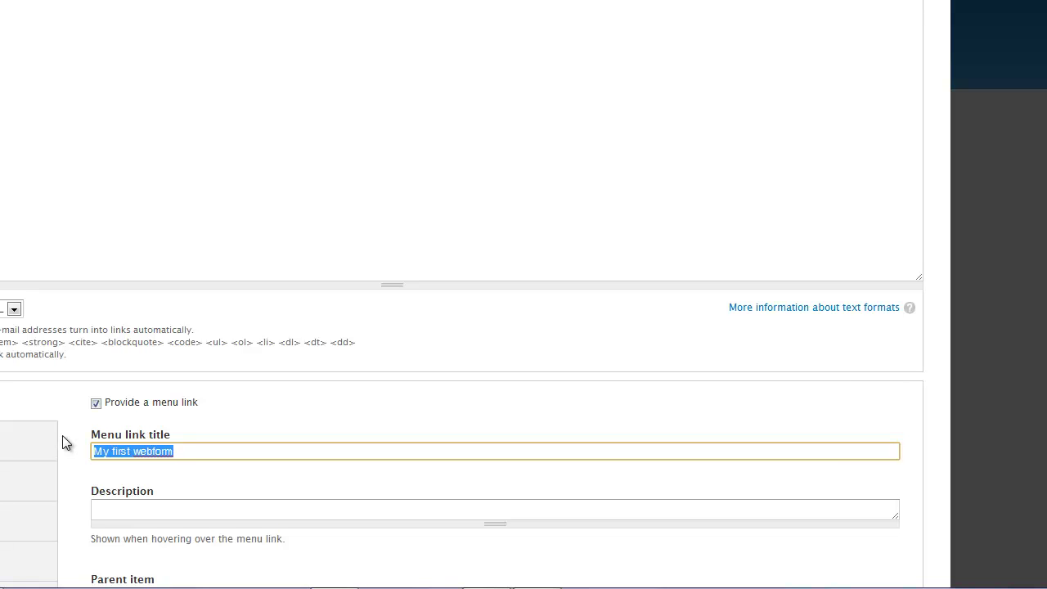
{"action": "type", "text": "Test webform"}
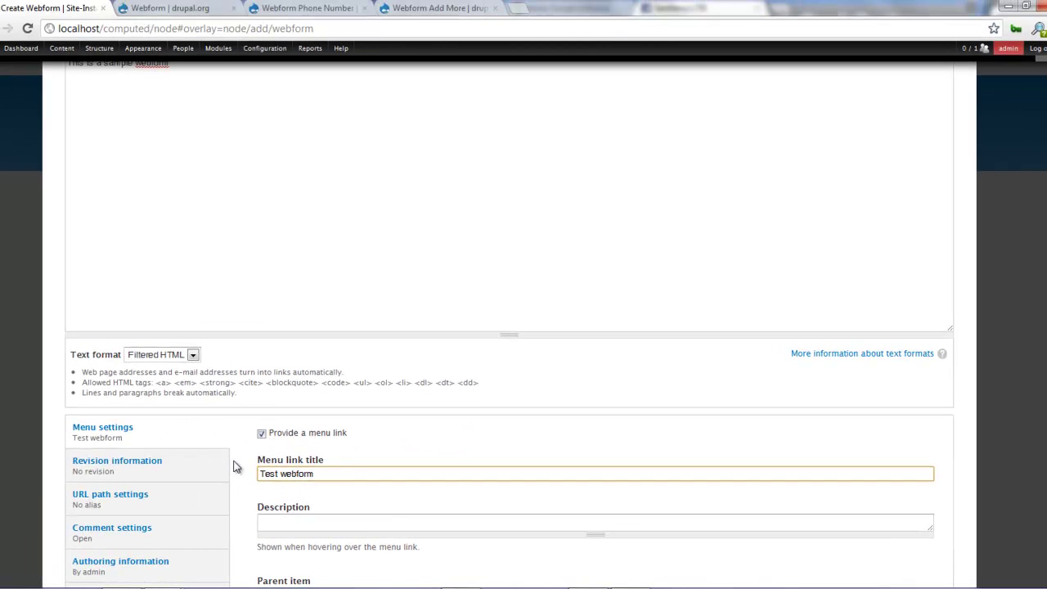
- Set the webform's comments to Closed and save the webform
{"action": "scroll", "coordinate": [405, 554], "scroll_direction": "down", "scroll_amount": 2}
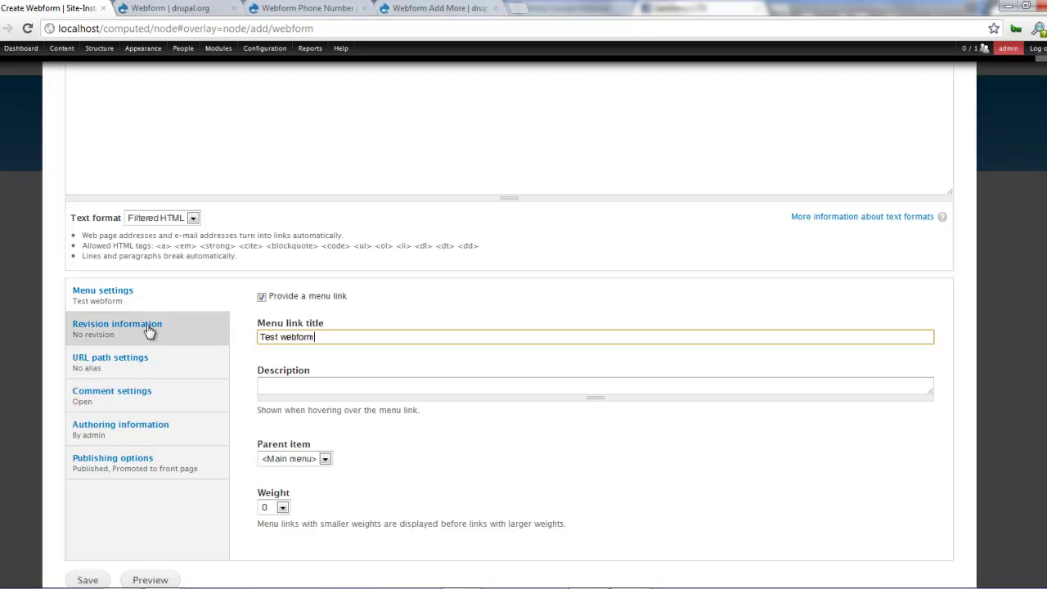
{"action": "left_click", "coordinate": [140, 405]}
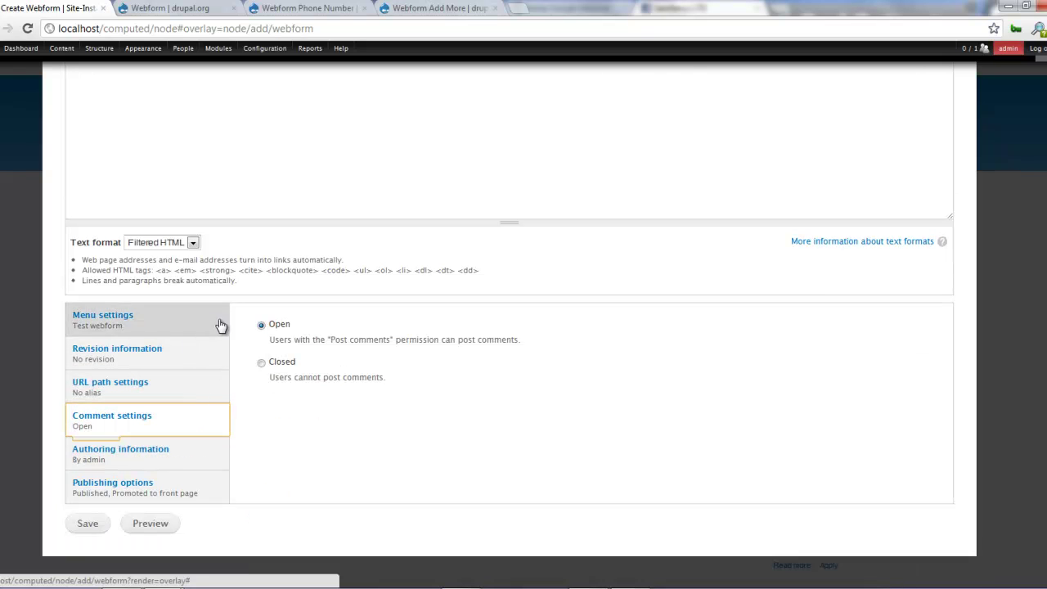
{"action": "left_click", "coordinate": [282, 364]}
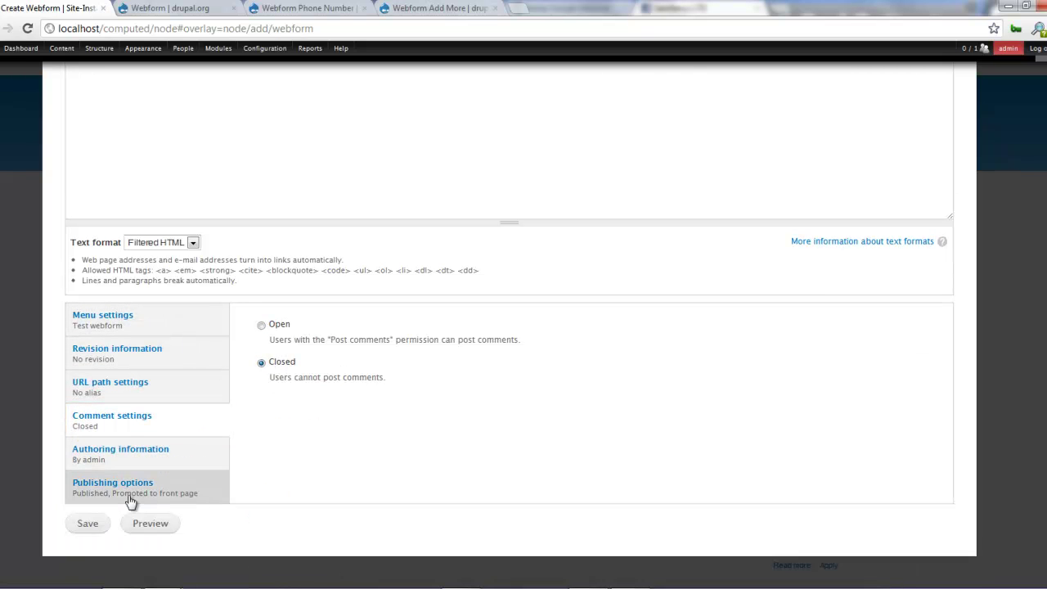
{"action": "left_click", "coordinate": [95, 527]}
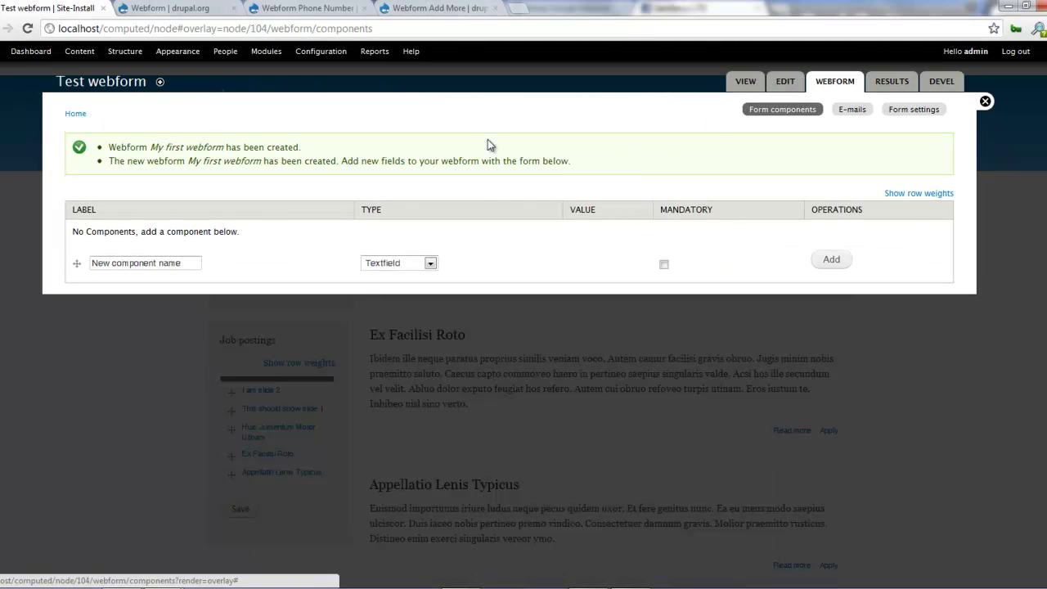
- Open the site's home page in a separate browser tab and view the page behind the Test webform menu link
{"action": "middle_click", "coordinate": [67, 116]}
{"action": "left_click", "coordinate": [201, 8]}
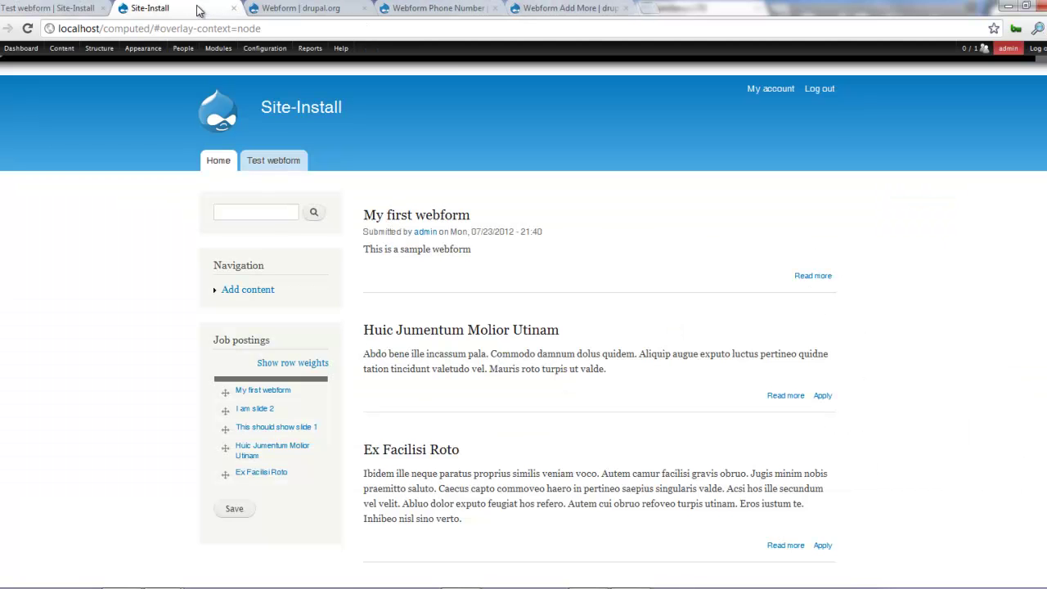
{"action": "left_click", "coordinate": [267, 169]}
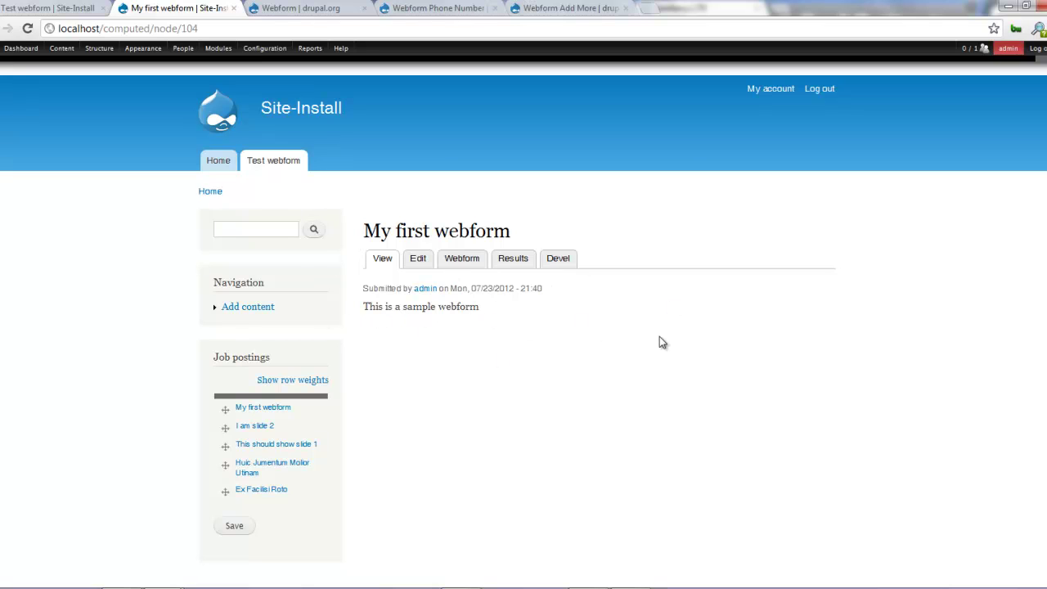
{"action": "mouse_move", "coordinate": [324, 328]}
- Compare the published webform page with its form components page and examine the component types available for a new field
{"action": "left_click", "coordinate": [22, 13]}
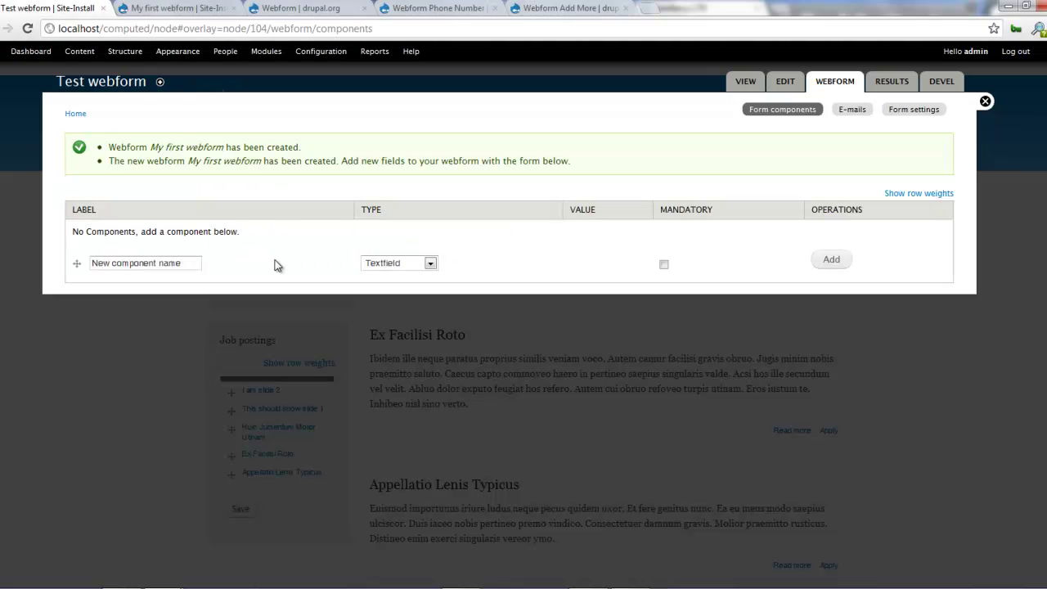
{"action": "left_click", "coordinate": [166, 18]}
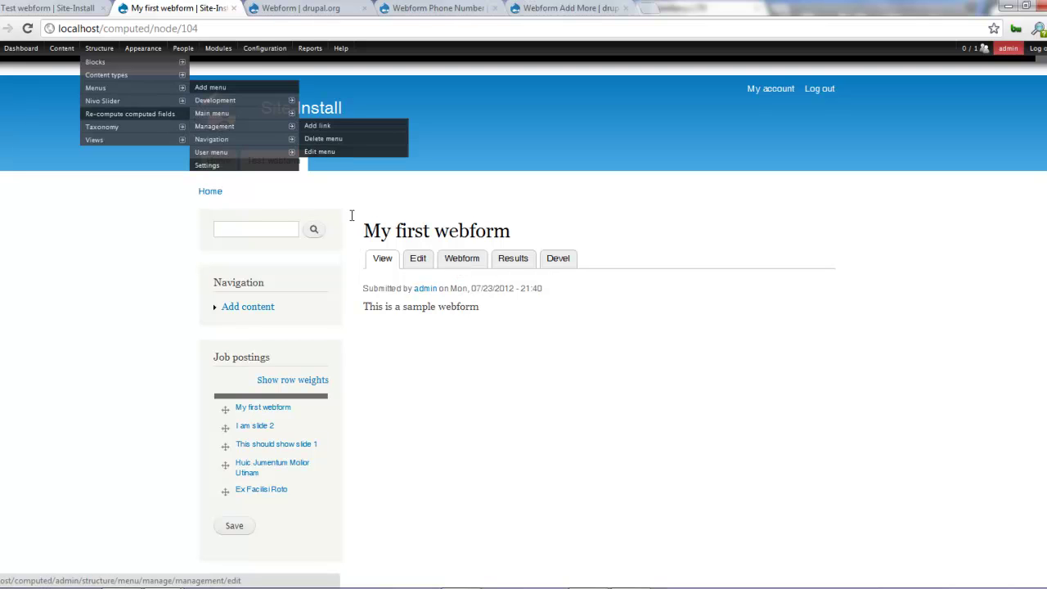
{"action": "left_click", "coordinate": [27, 10]}
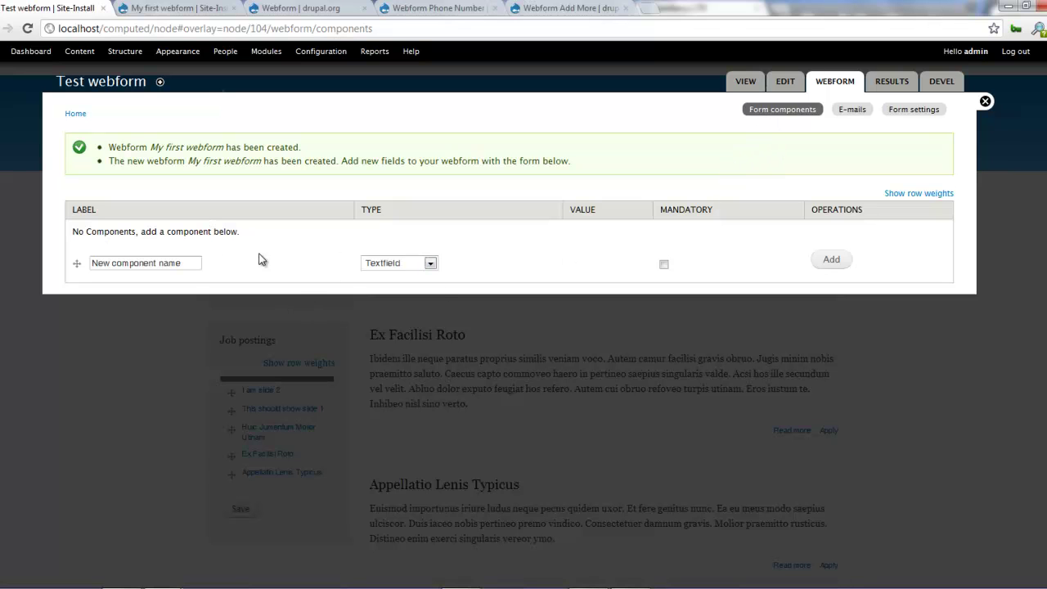
{"action": "left_click", "coordinate": [378, 263]}
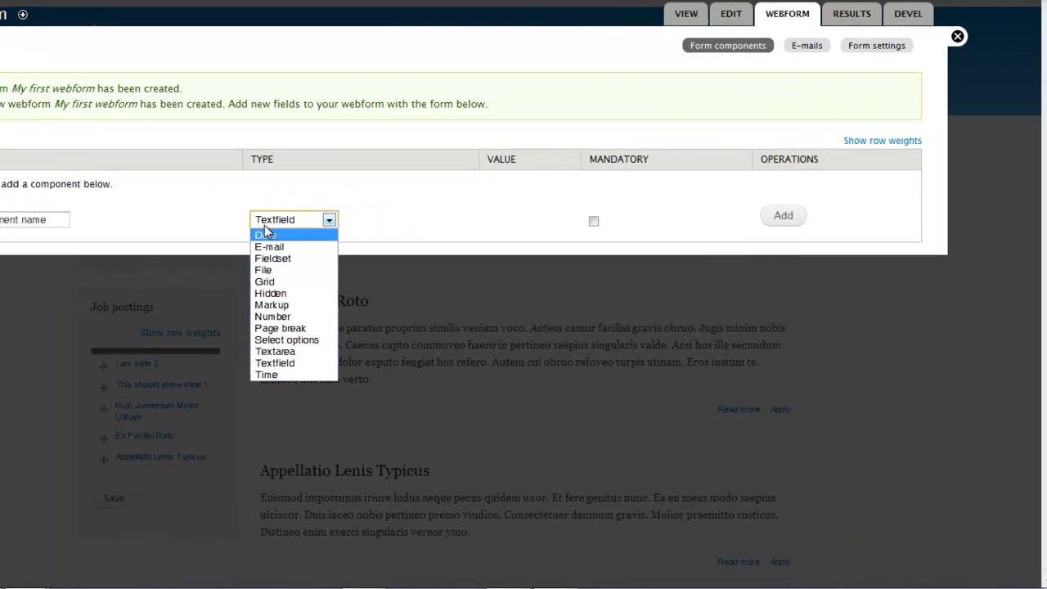
{"action": "left_click", "coordinate": [308, 267]}
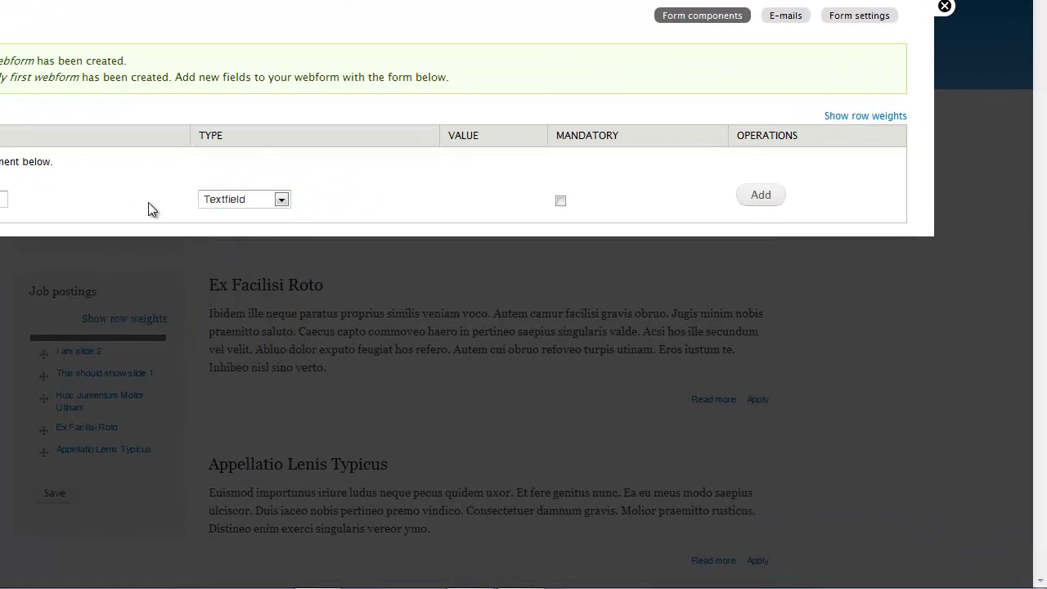
- Add a mandatory Textfield component labelled "Firstname" to the webform
{"action": "left_click", "coordinate": [270, 201]}
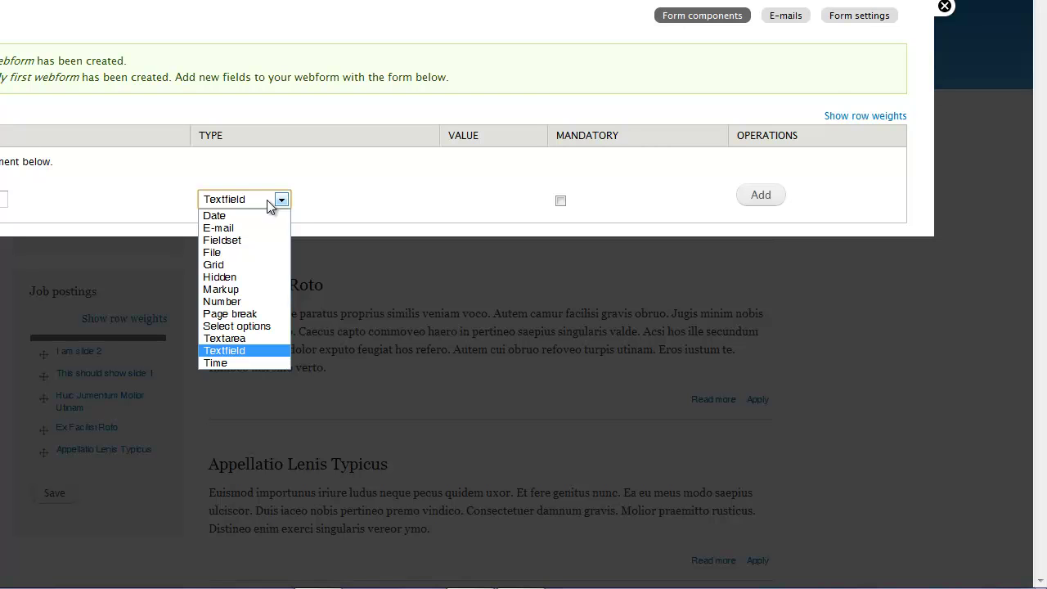
{"action": "left_click", "coordinate": [49, 204]}
{"action": "left_click", "coordinate": [4, 200]}
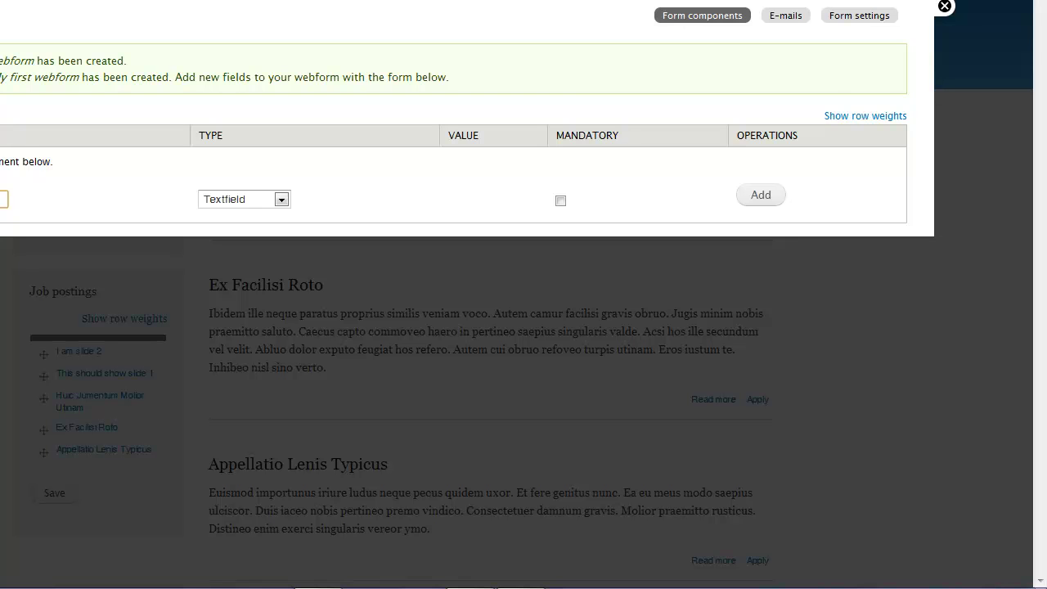
{"action": "left_click", "coordinate": [561, 201]}
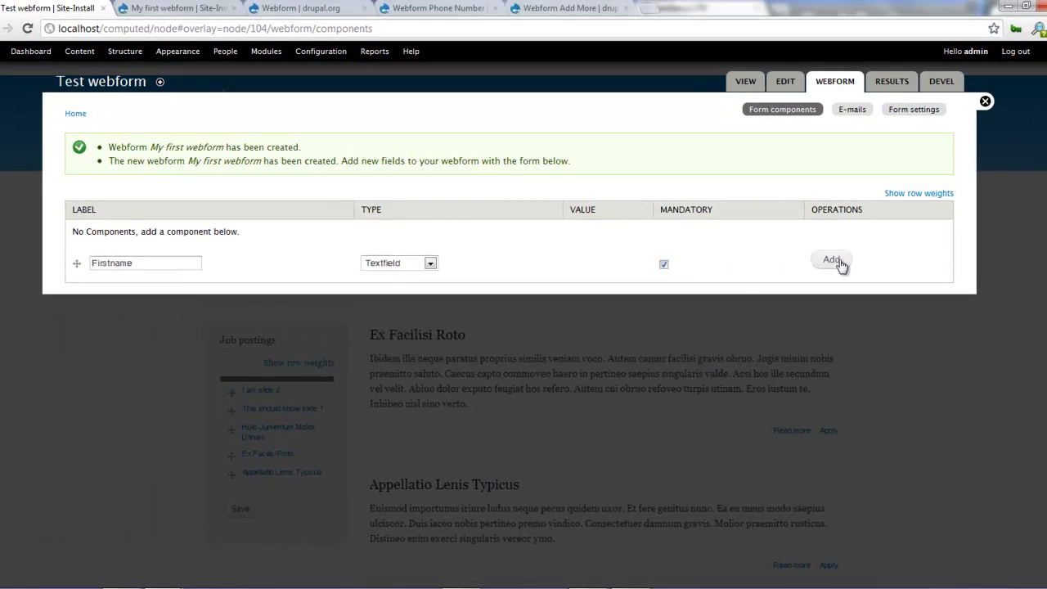
{"action": "left_click", "coordinate": [840, 262]}
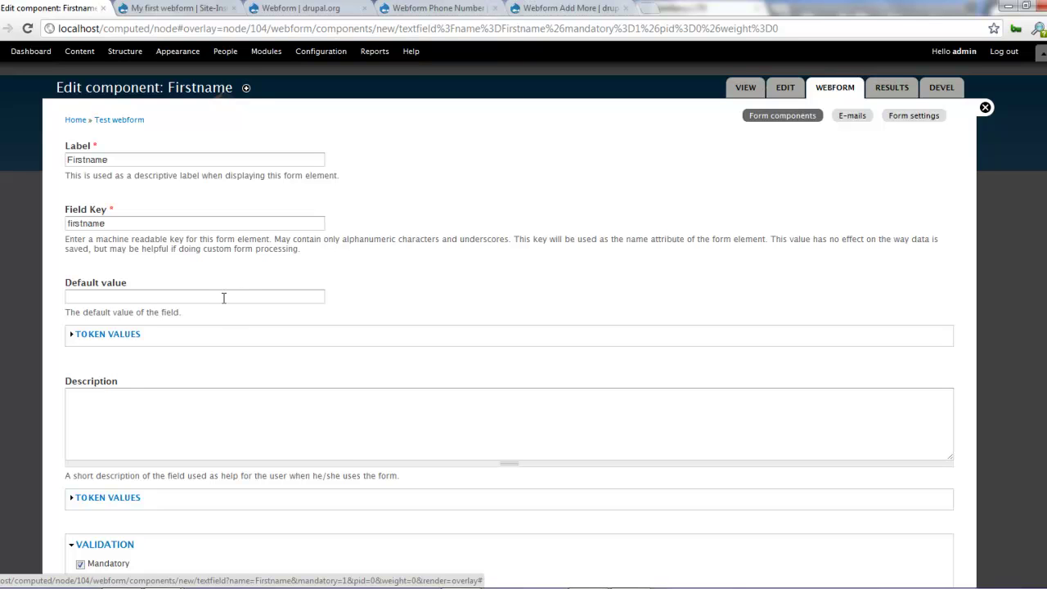
- Enter the description "Use this to enter your first name" for the Firstname component
{"action": "scroll", "coordinate": [223, 297], "scroll_direction": "down", "scroll_amount": 1}
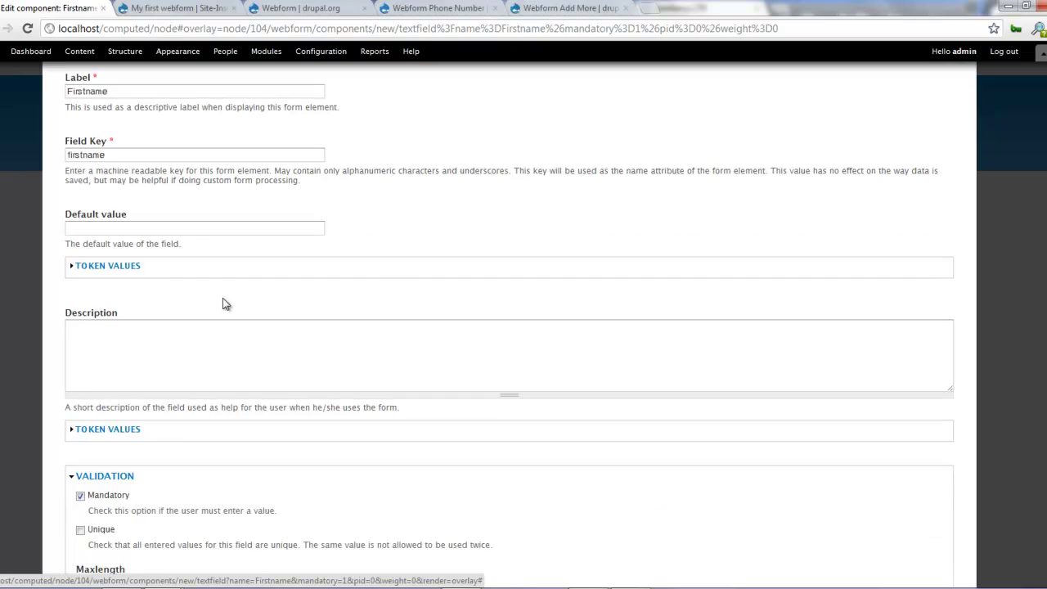
{"action": "scroll", "coordinate": [232, 226], "scroll_direction": "down", "scroll_amount": 2}
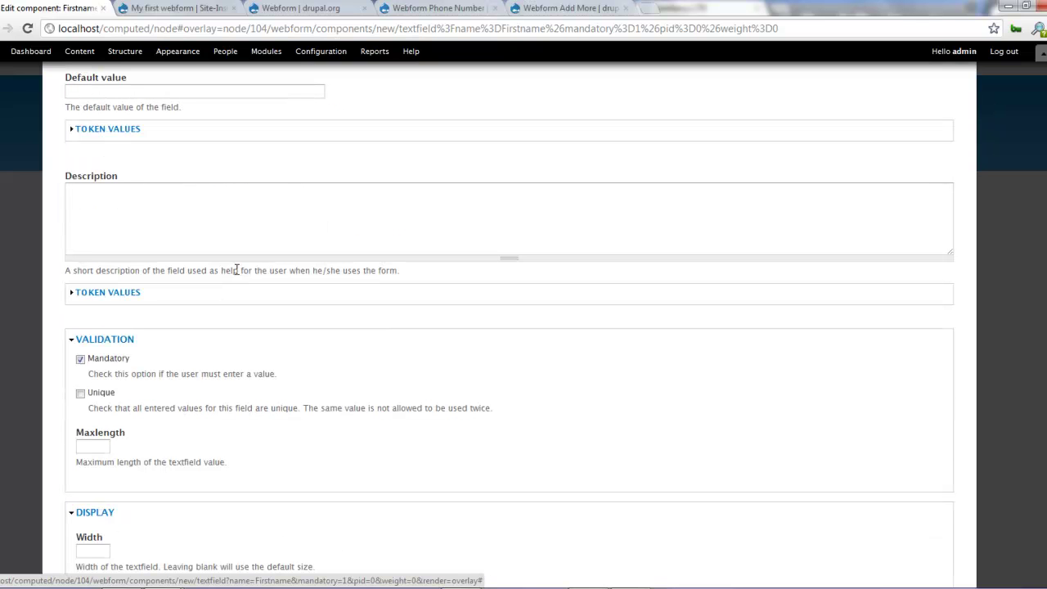
{"action": "left_click", "coordinate": [299, 229]}
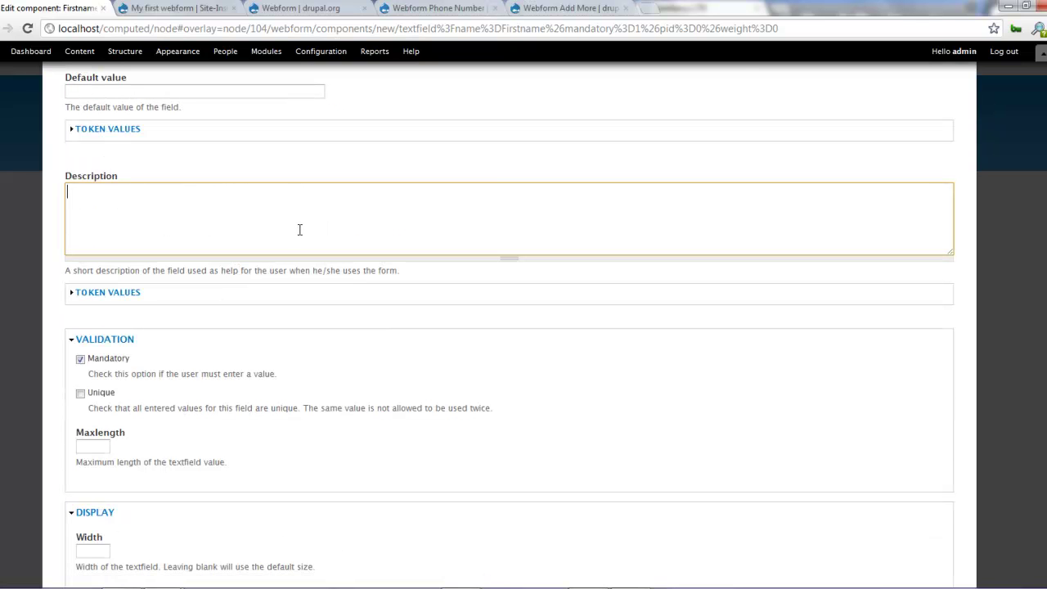
{"action": "type", "text": "Use this to enter your frist"}
{"action": "key", "text": "BackSpace"}
{"action": "key", "text": "BackSpace"}
{"action": "key", "text": "BackSpace"}
{"action": "type", "text": "irst na"}
{"action": "key", "text": "BackSpace"}
{"action": "key", "text": "BackSpace"}
{"action": "type", "text": "name"}
- Limit the Firstname component to a maximum length of 30 and save the component
{"action": "scroll", "coordinate": [262, 313], "scroll_direction": "down", "scroll_amount": 3}
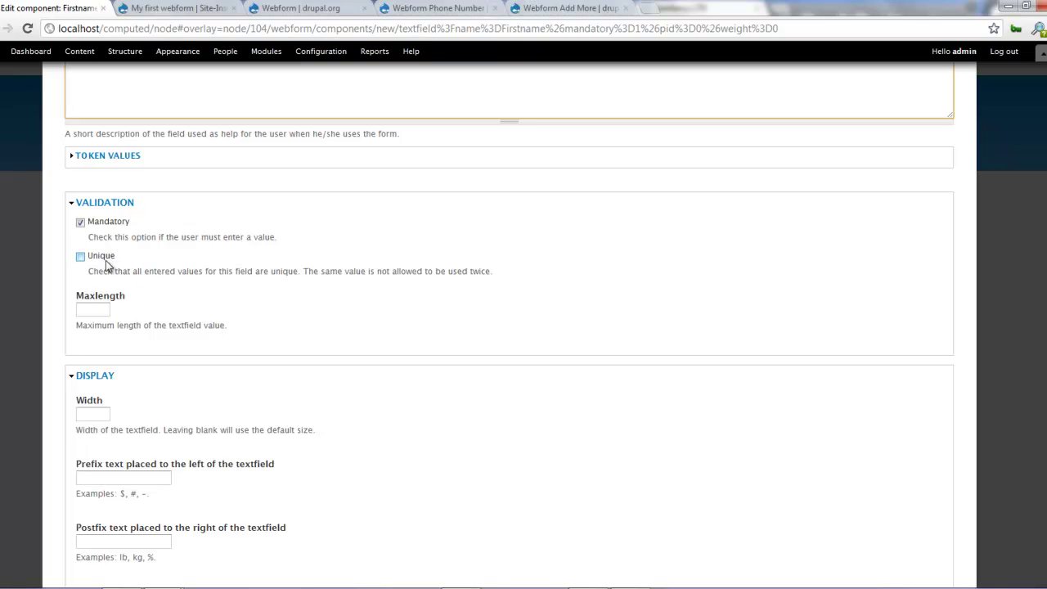
{"action": "left_click", "coordinate": [103, 306]}
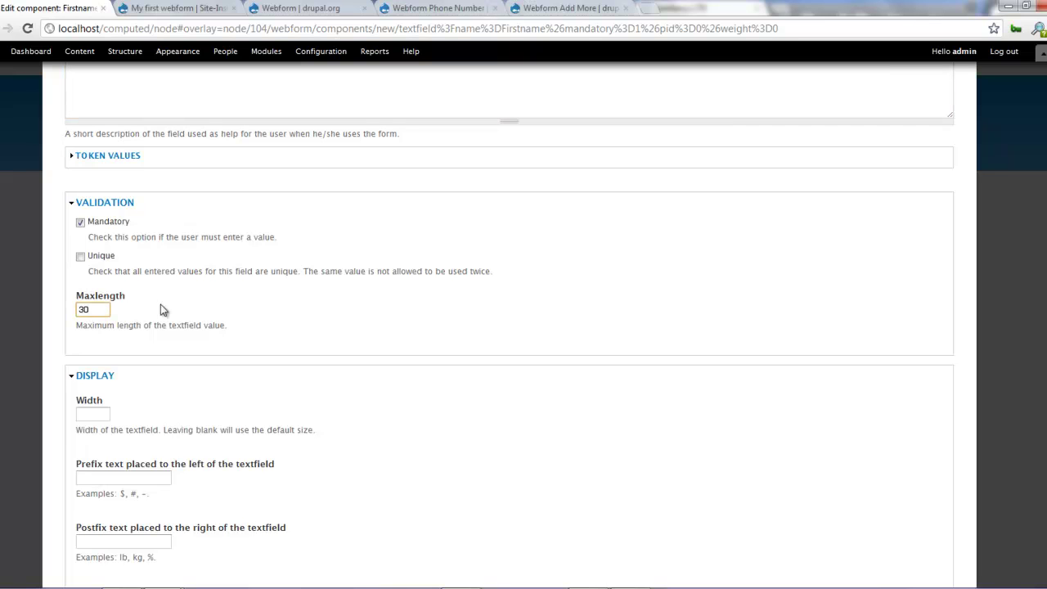
{"action": "scroll", "coordinate": [245, 334], "scroll_direction": "down", "scroll_amount": 3}
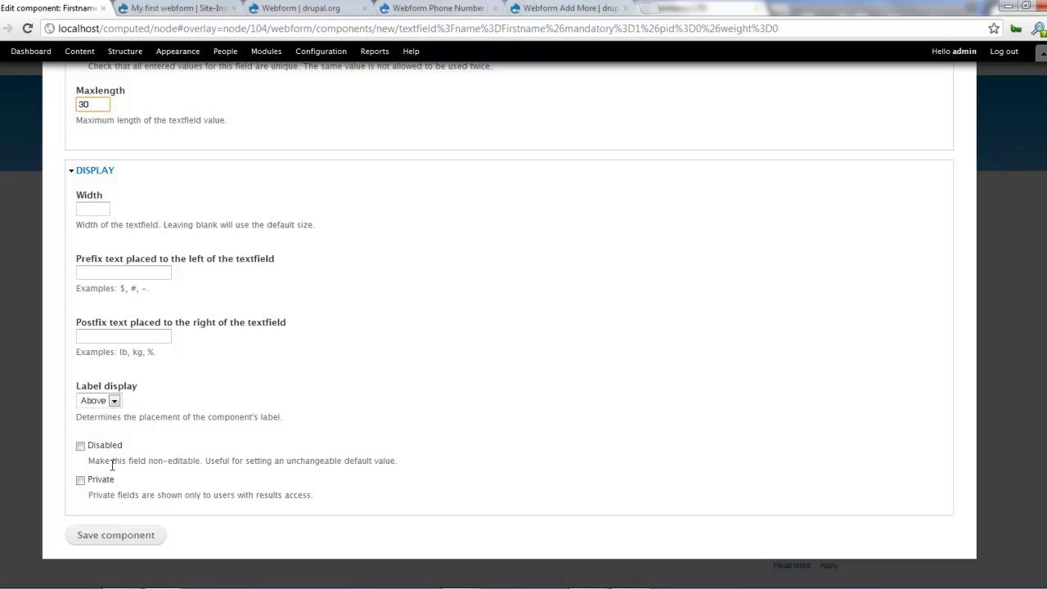
{"action": "left_click", "coordinate": [147, 536]}
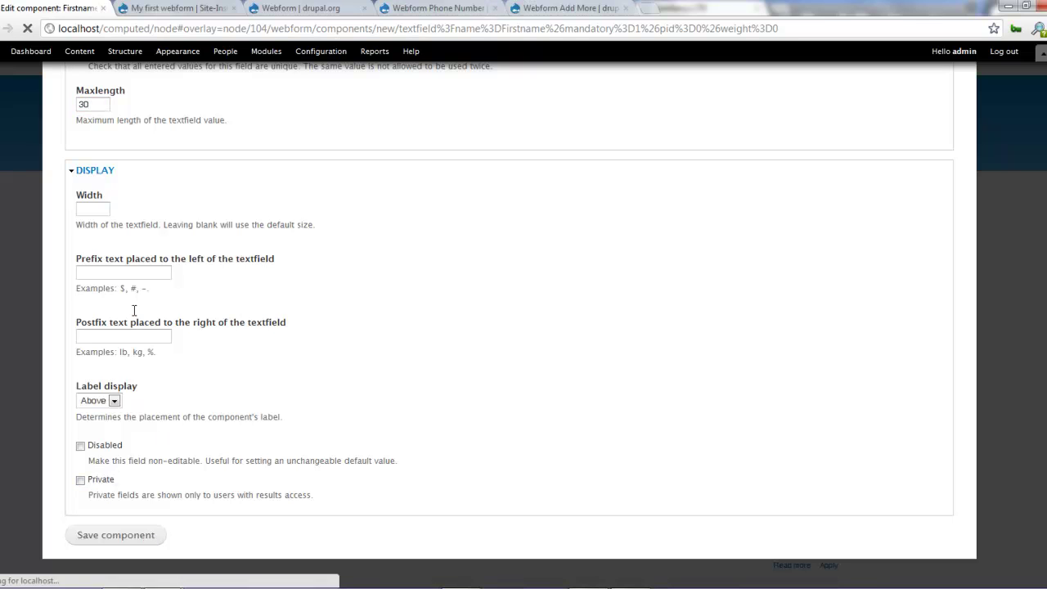
- Reload the published webform page to check the Firstname field, and return to the form components page
{"action": "left_click", "coordinate": [159, 8]}
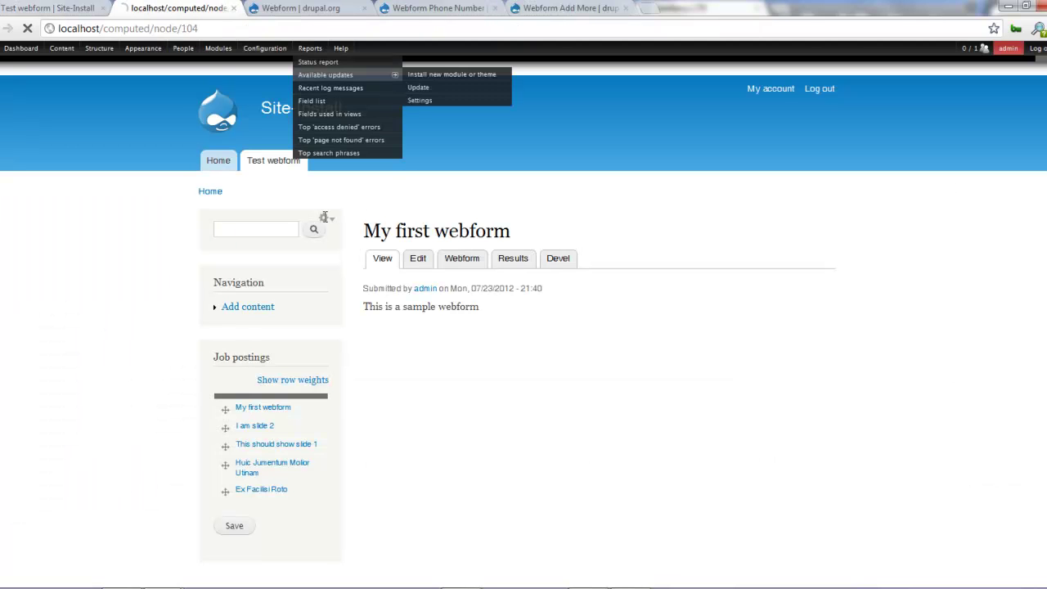
{"action": "key", "text": "F5"}
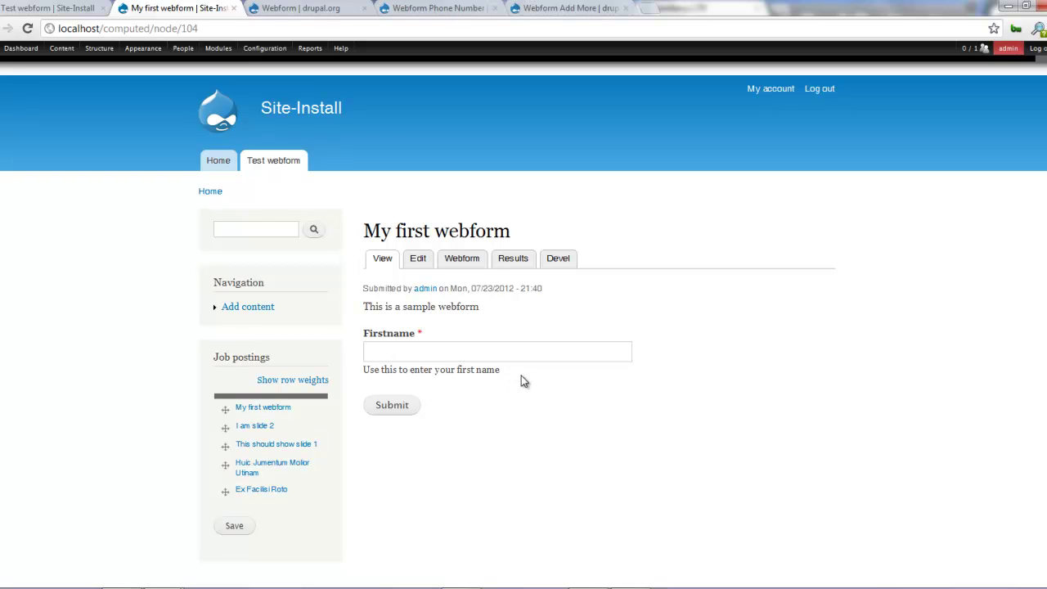
{"action": "left_click", "coordinate": [65, 7]}
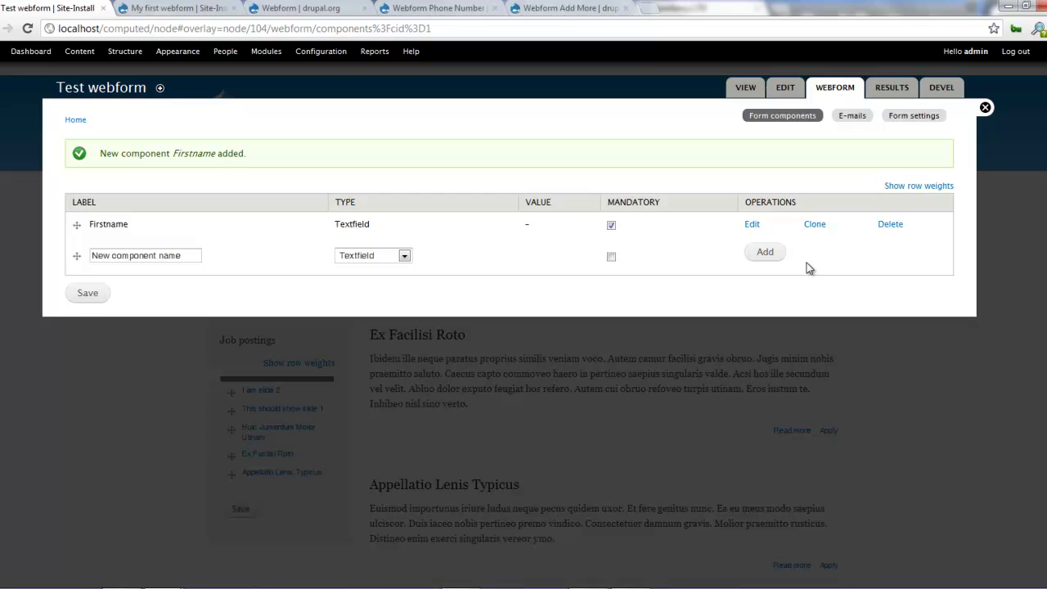
- Set the Firstname component's default value to the %username token, save the component and reload the published webform page
{"action": "left_click", "coordinate": [752, 224]}
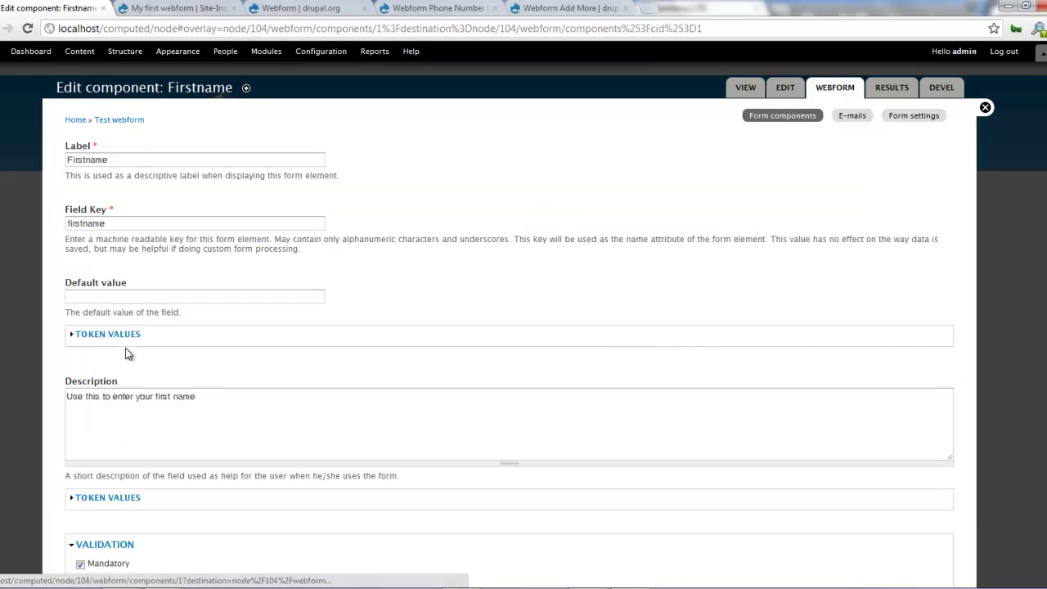
{"action": "left_click", "coordinate": [127, 336]}
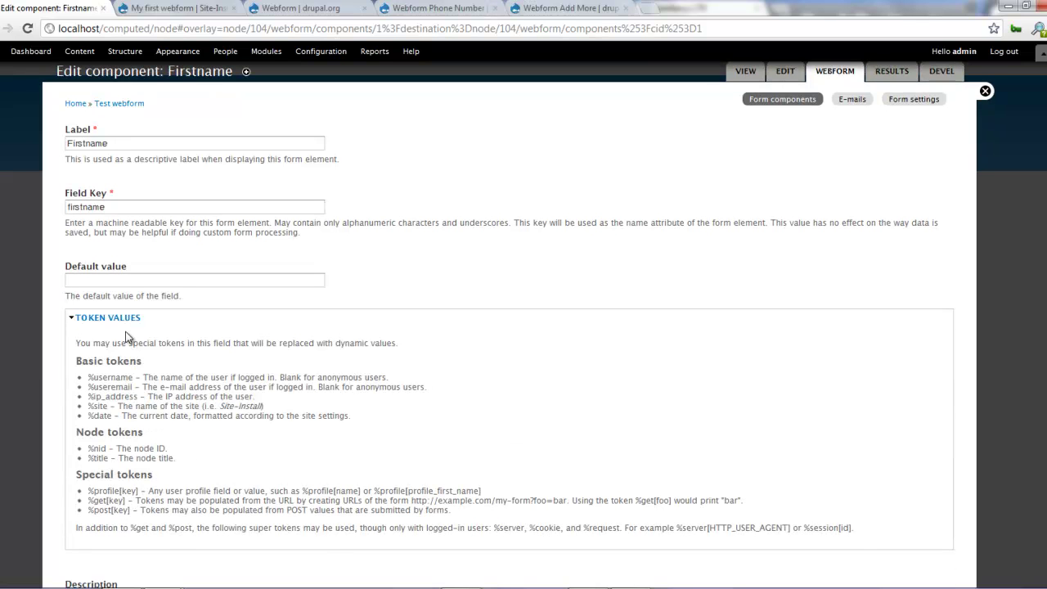
{"action": "left_click", "coordinate": [131, 284]}
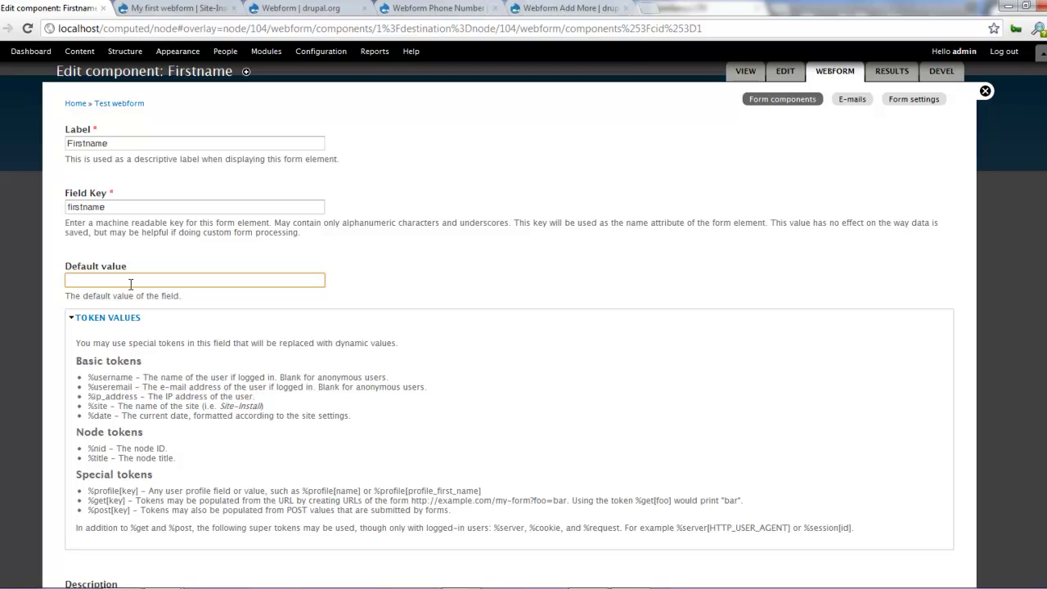
{"action": "left_click_drag", "start_coordinate": [134, 377], "coordinate": [89, 377]}
{"action": "key", "text": "ctrl+c"}
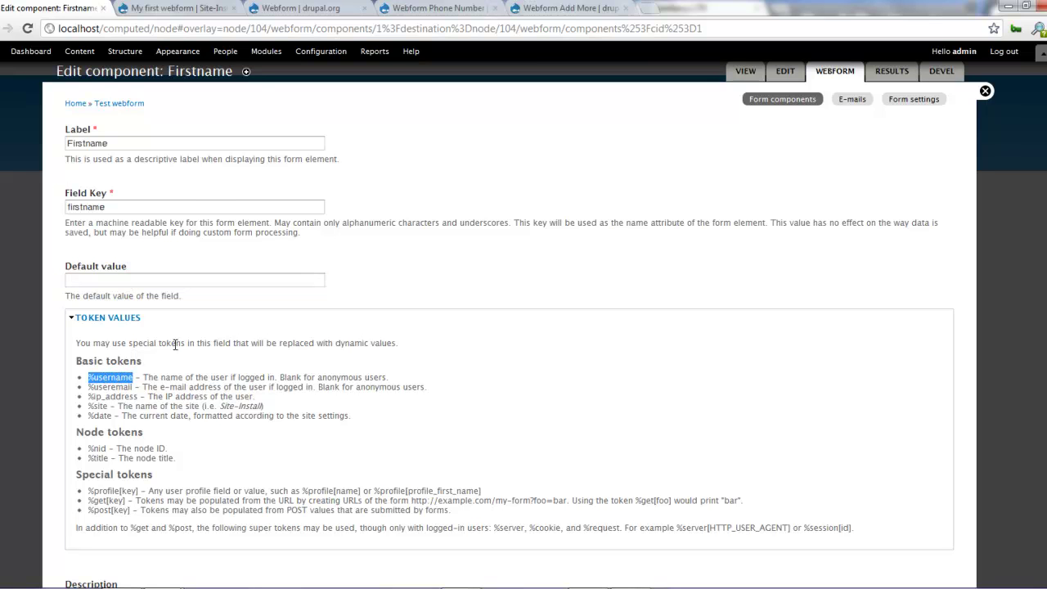
{"action": "left_click", "coordinate": [151, 282]}
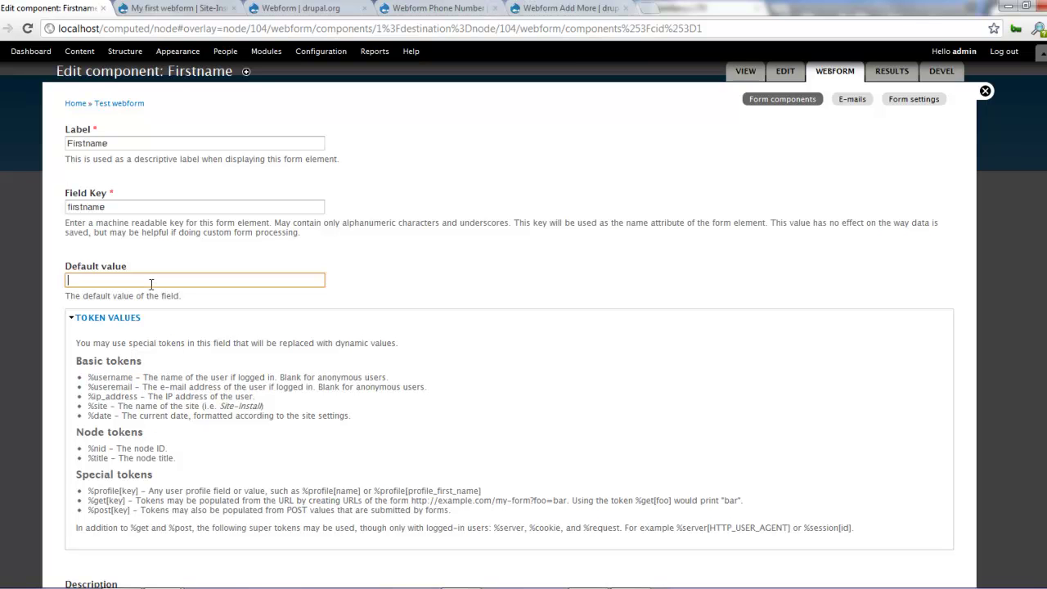
{"action": "key", "text": "ctrl+v"}
{"action": "scroll", "coordinate": [164, 292], "scroll_direction": "down", "scroll_amount": 8}
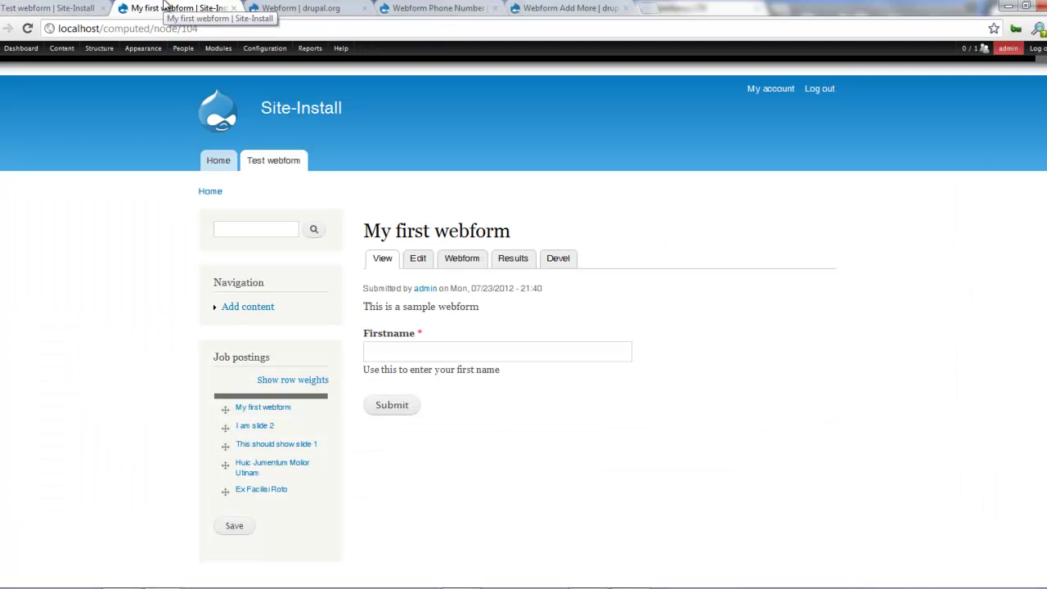
{"action": "key", "text": "F5"}
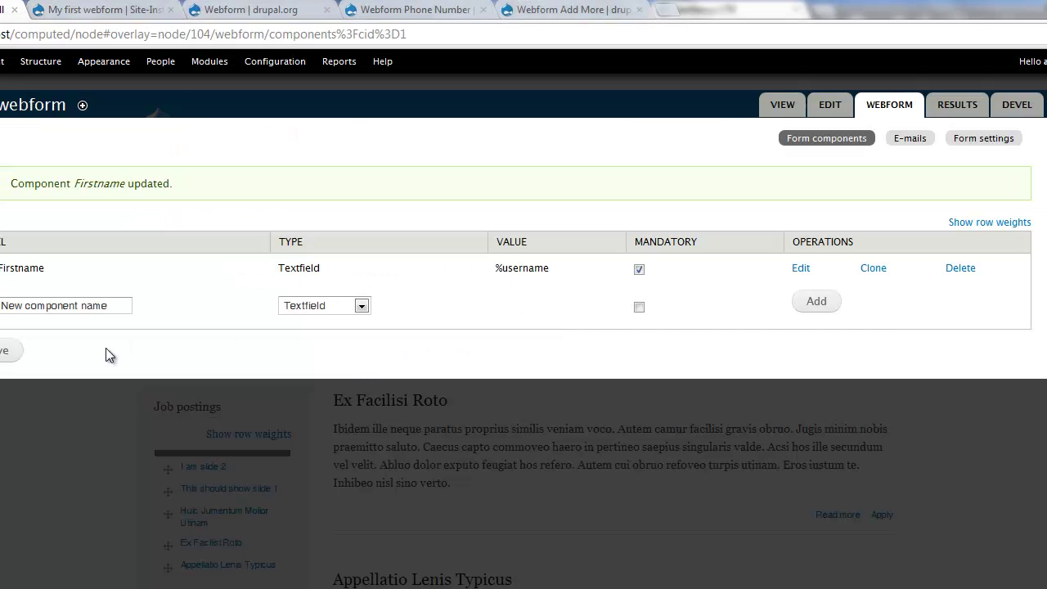
- Add a second mandatory Textfield component labelled "Lastname" to the webform
{"action": "left_click", "coordinate": [88, 311]}
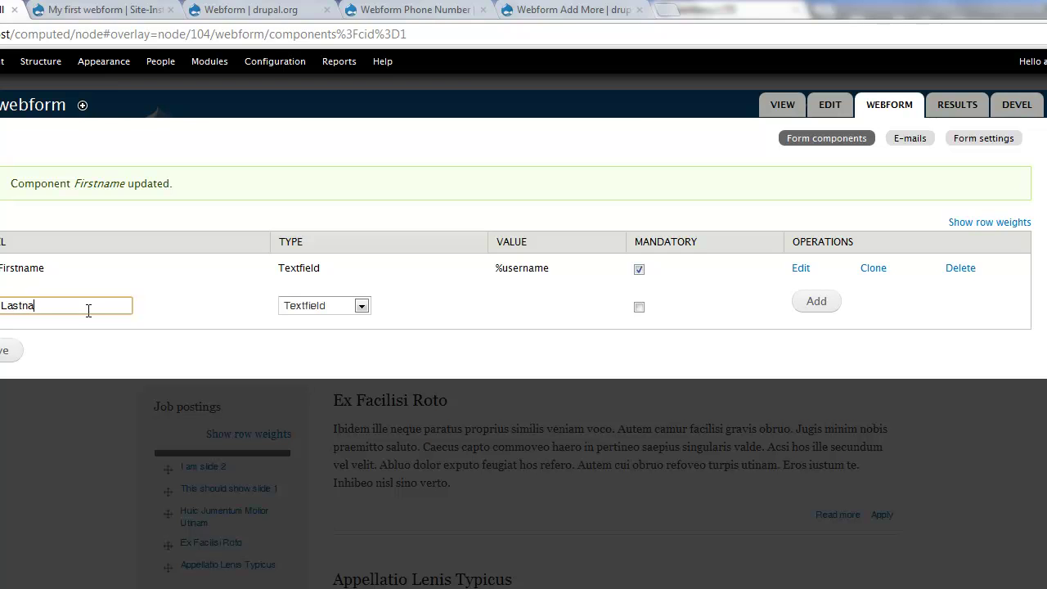
{"action": "left_click", "coordinate": [361, 306]}
{"action": "left_click", "coordinate": [361, 306]}
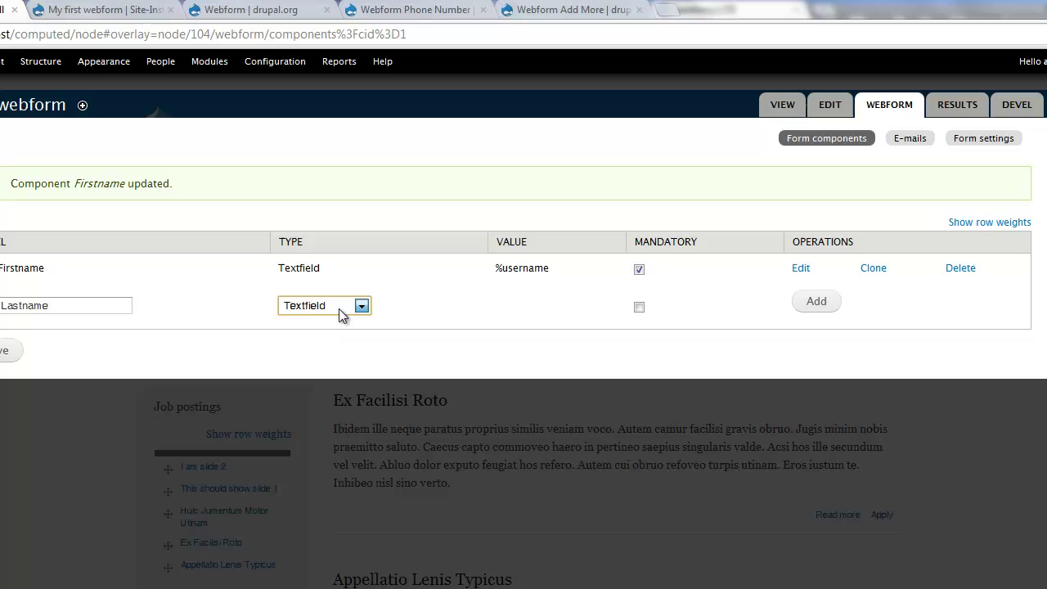
{"action": "left_click", "coordinate": [639, 308]}
{"action": "left_click", "coordinate": [818, 304]}
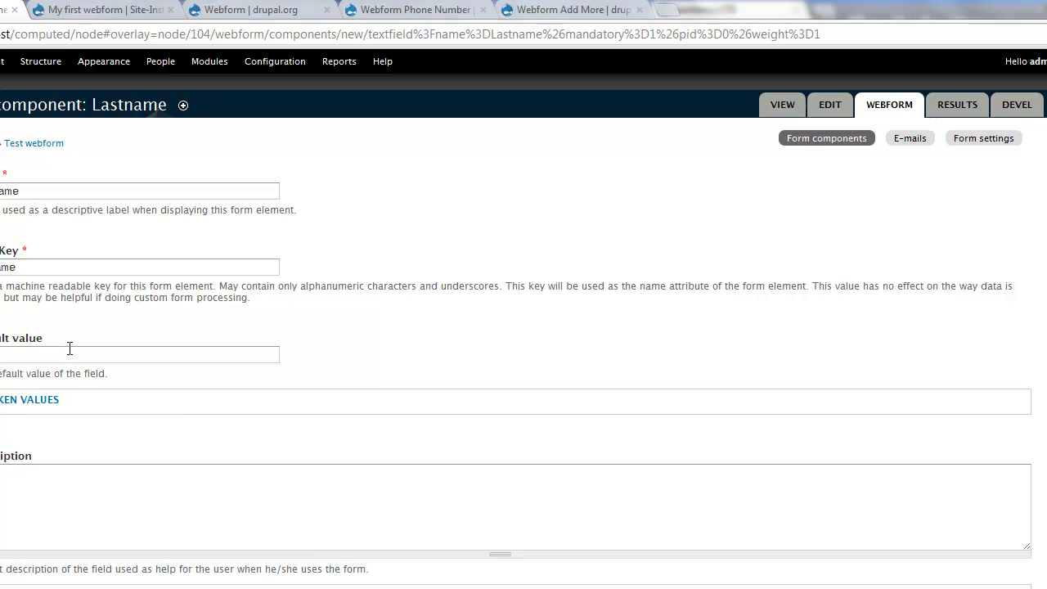
- Save the Lastname component with its description and other settings left at their defaults, and view the published webform page
{"action": "scroll", "coordinate": [184, 414], "scroll_direction": "down", "scroll_amount": 3}
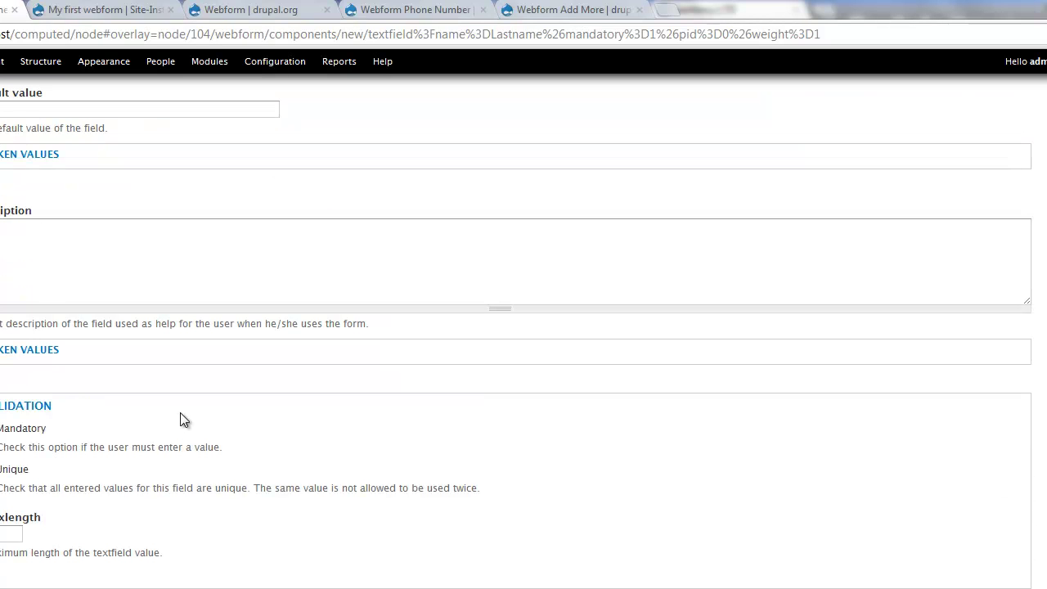
{"action": "left_click", "coordinate": [212, 260]}
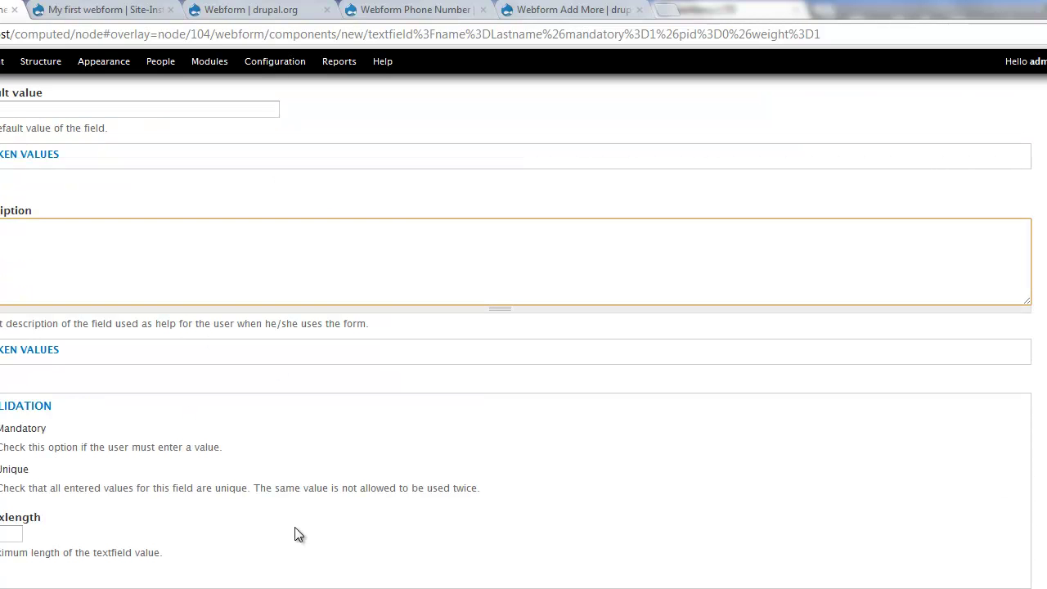
{"action": "scroll", "coordinate": [147, 446], "scroll_direction": "down", "scroll_amount": 4}
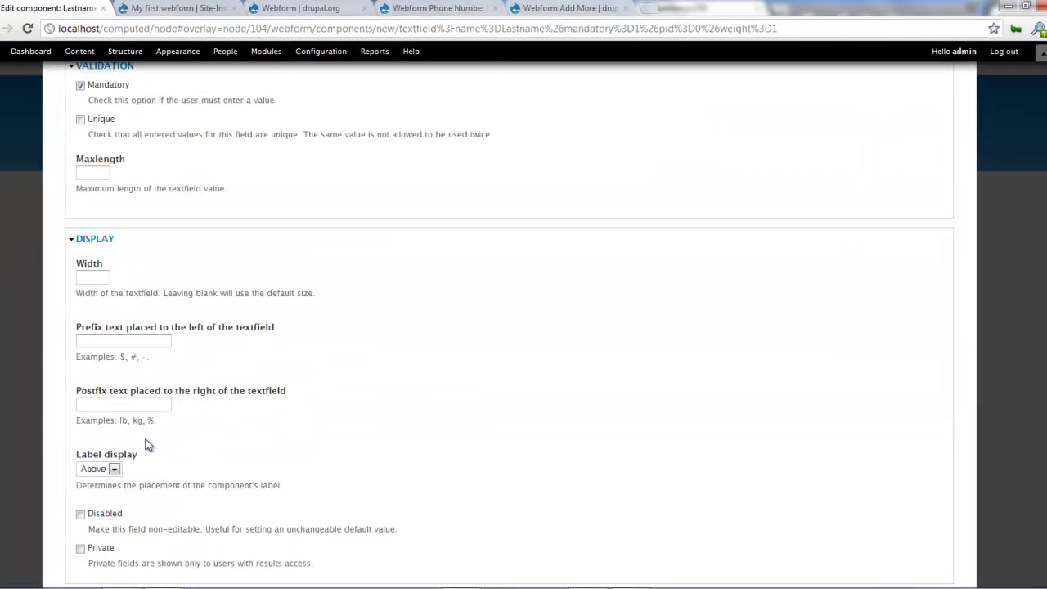
{"action": "scroll", "coordinate": [148, 446], "scroll_direction": "down", "scroll_amount": 2}
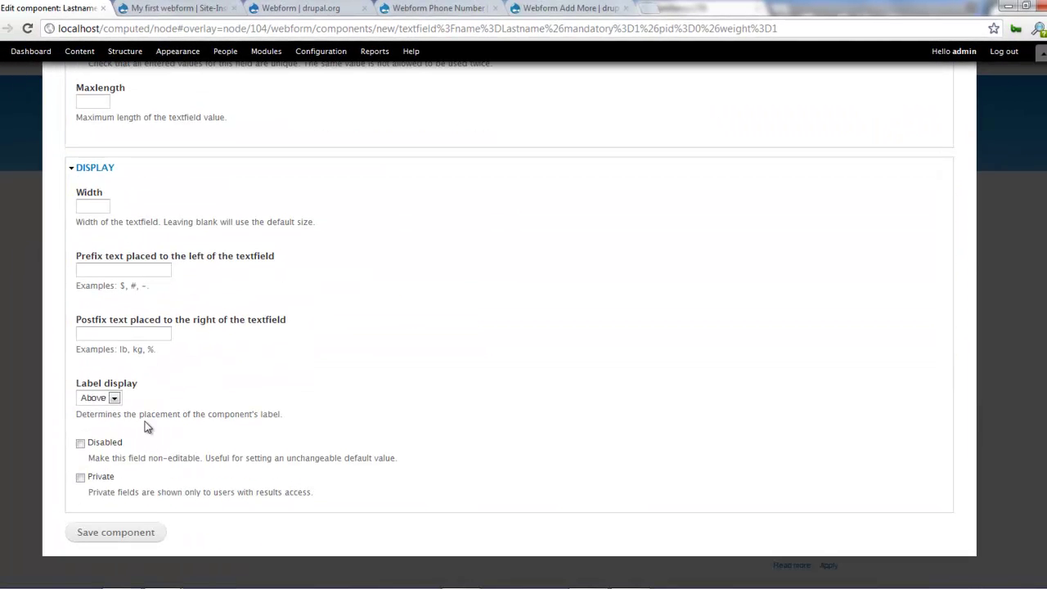
{"action": "left_click", "coordinate": [115, 533]}
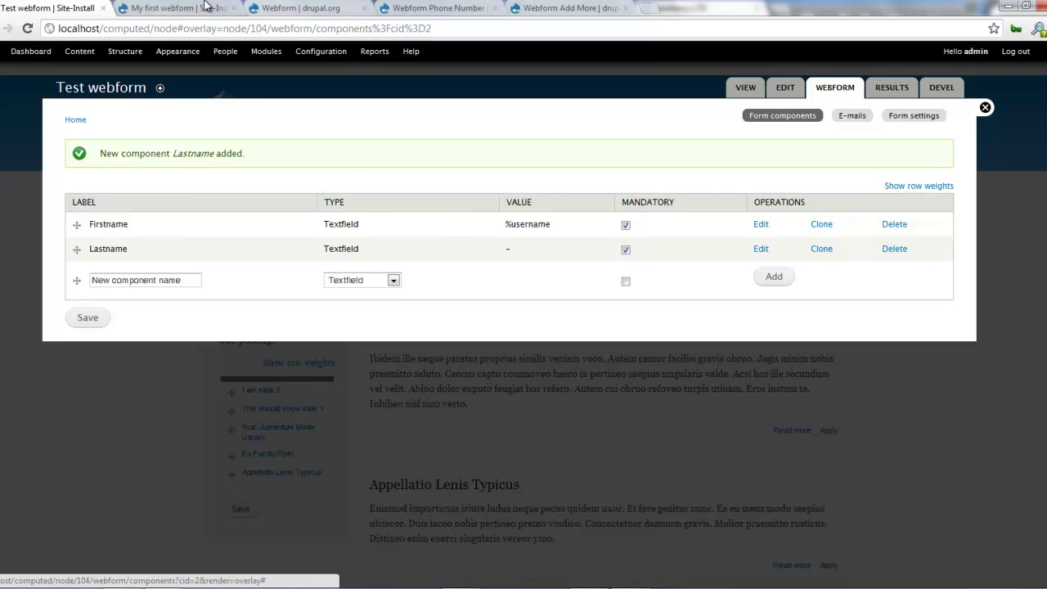
{"action": "left_click", "coordinate": [196, 7]}
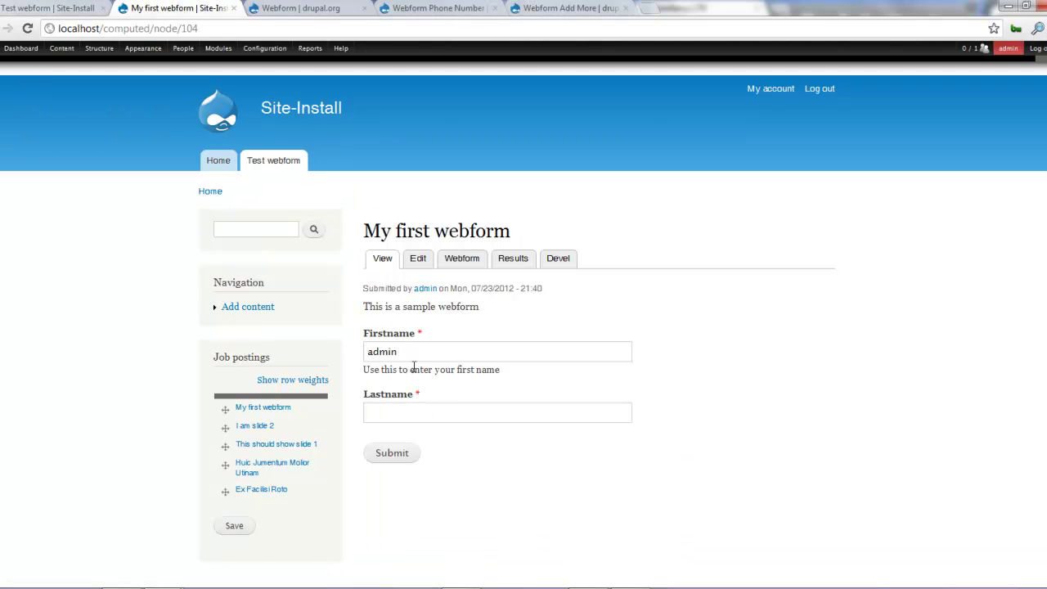
- Return to the form components page and add a non-mandatory Date component labelled "Age"
{"action": "left_click", "coordinate": [49, 8]}
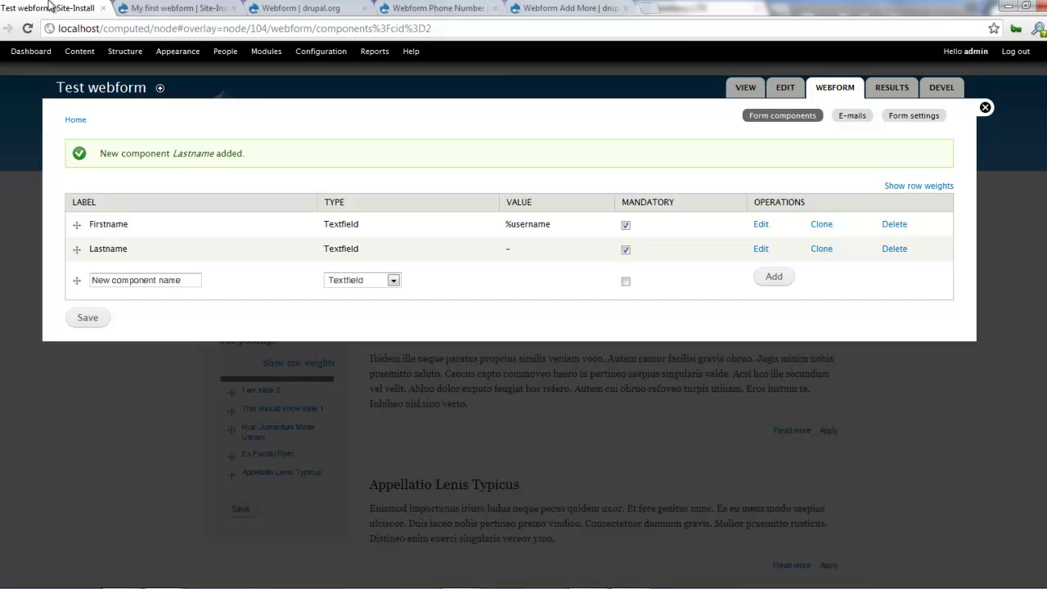
{"action": "left_click", "coordinate": [159, 280]}
{"action": "type", "text": "Ag"}
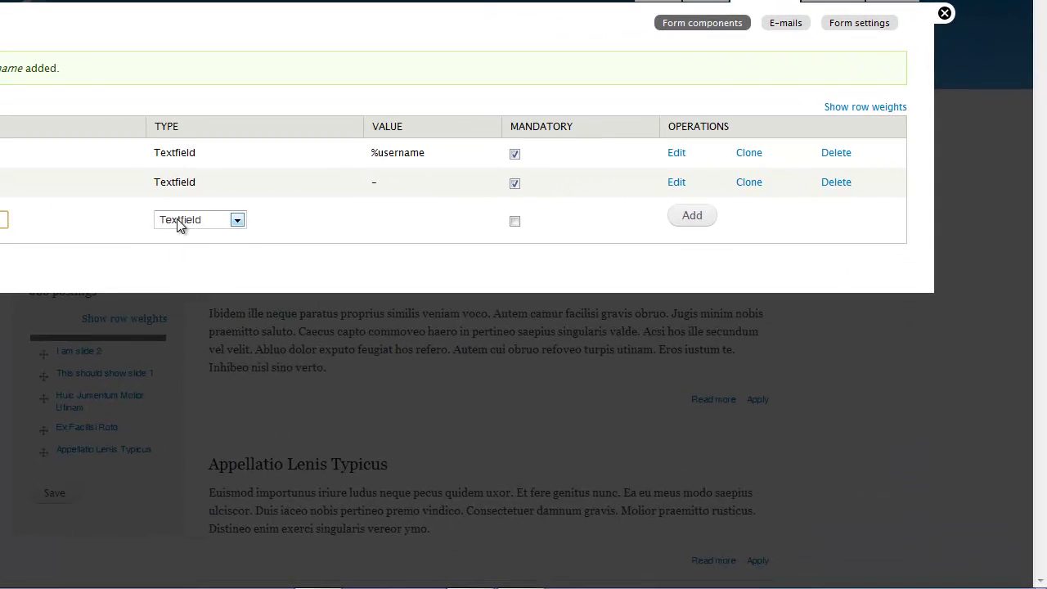
{"action": "left_click", "coordinate": [177, 218]}
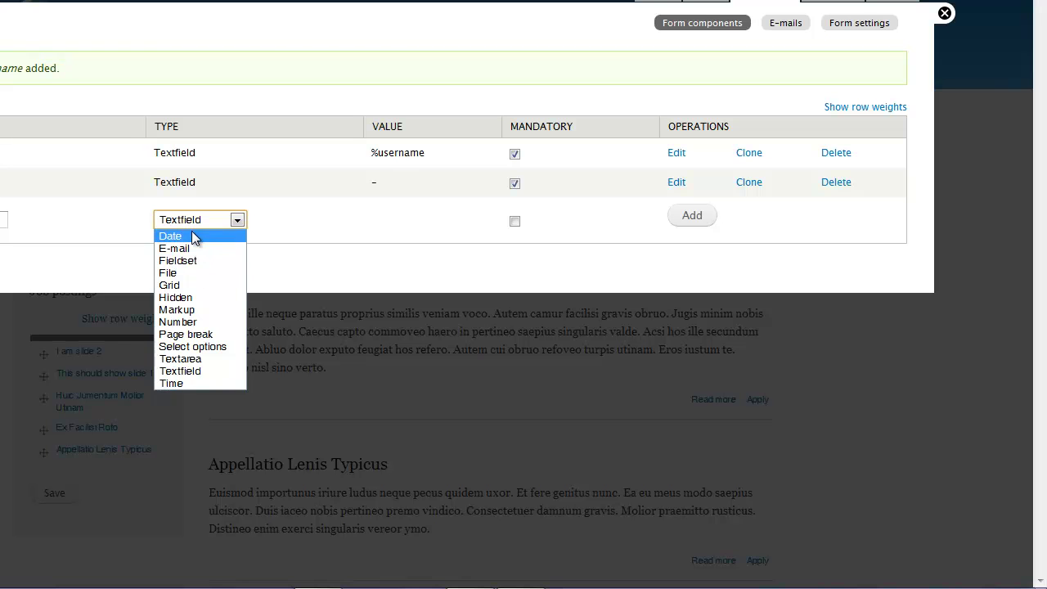
{"action": "left_click", "coordinate": [195, 237]}
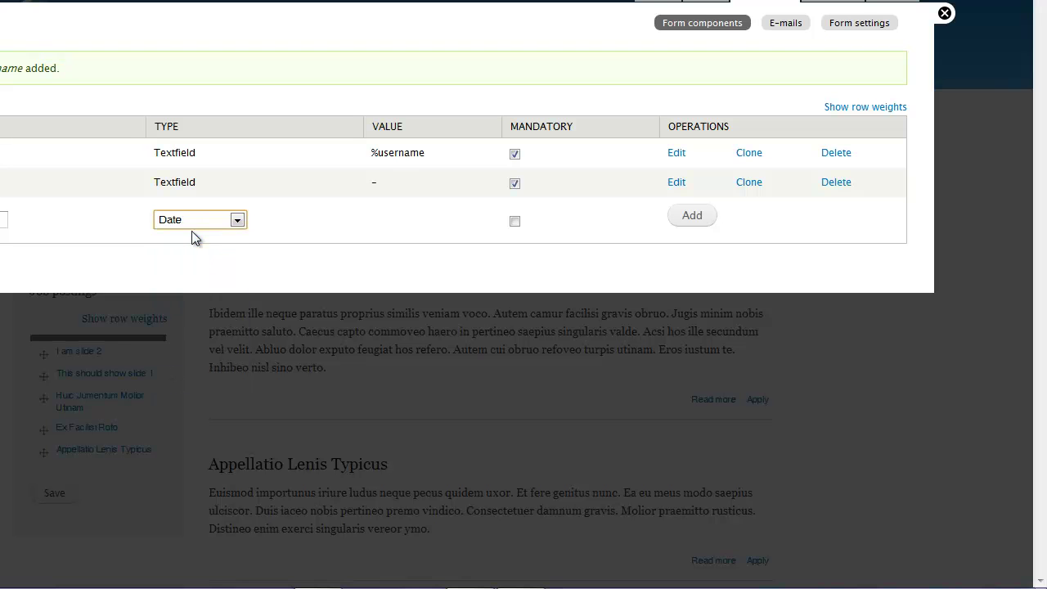
{"action": "left_click", "coordinate": [692, 216]}
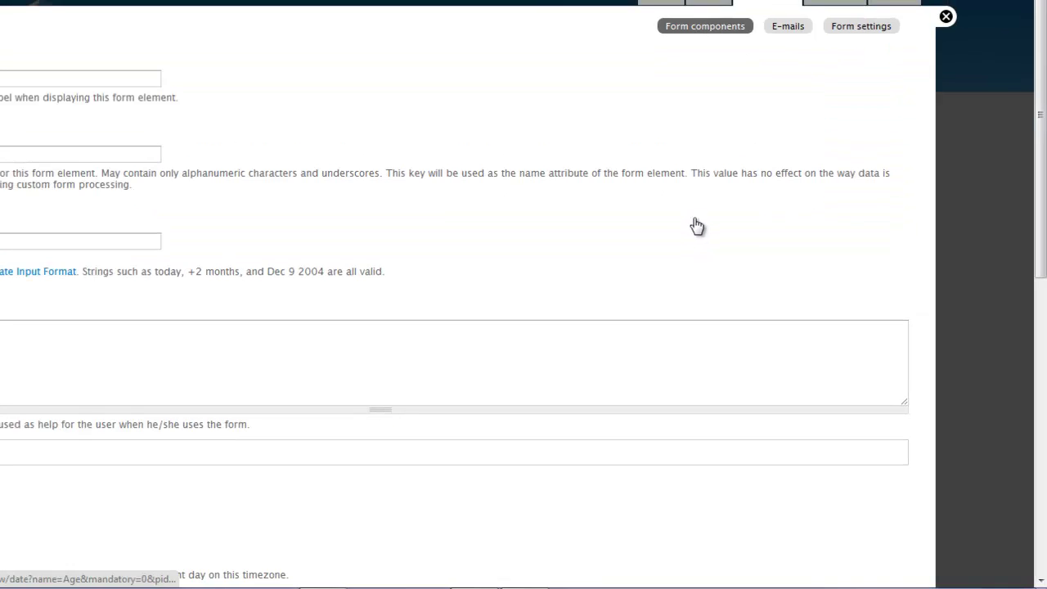
- Keep the Age component's label display set to Above and save the component with its default date range and popup calendar
{"action": "scroll", "coordinate": [338, 405], "scroll_direction": "down", "scroll_amount": 3}
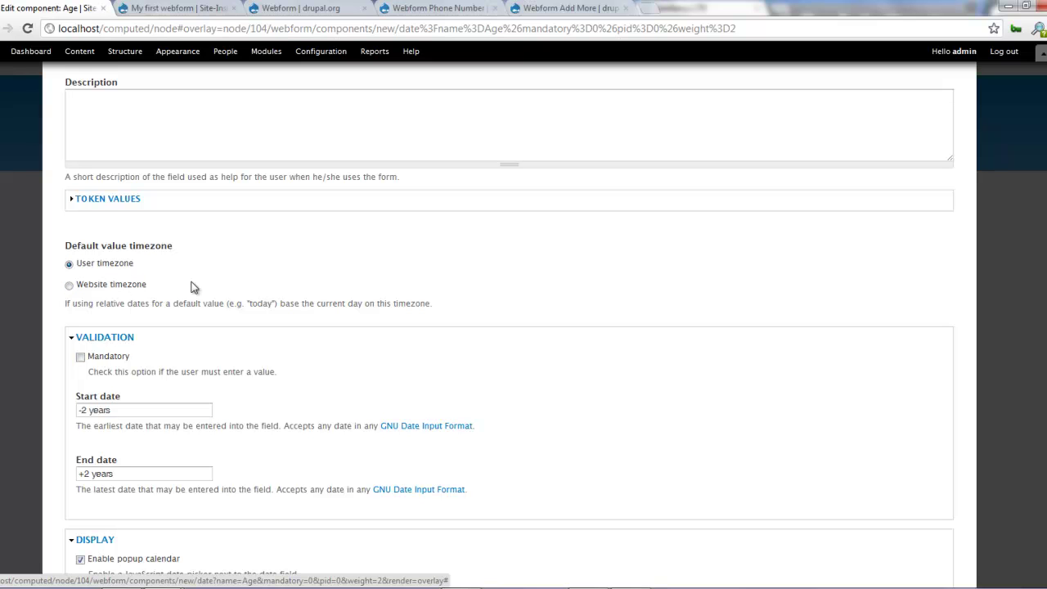
{"action": "scroll", "coordinate": [239, 327], "scroll_direction": "down", "scroll_amount": 3}
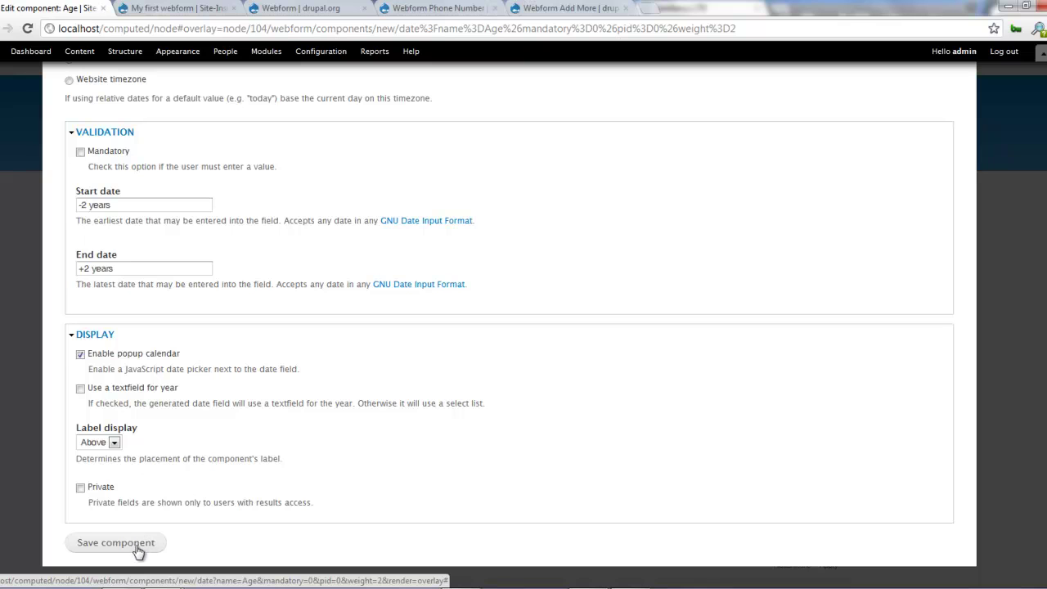
{"action": "left_click", "coordinate": [114, 443]}
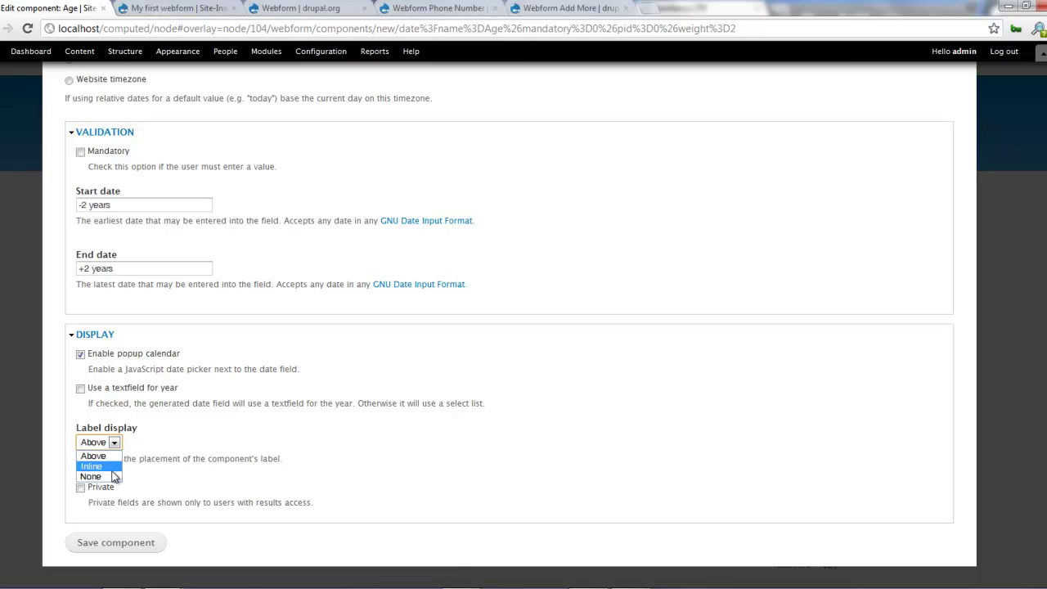
{"action": "left_click", "coordinate": [114, 455]}
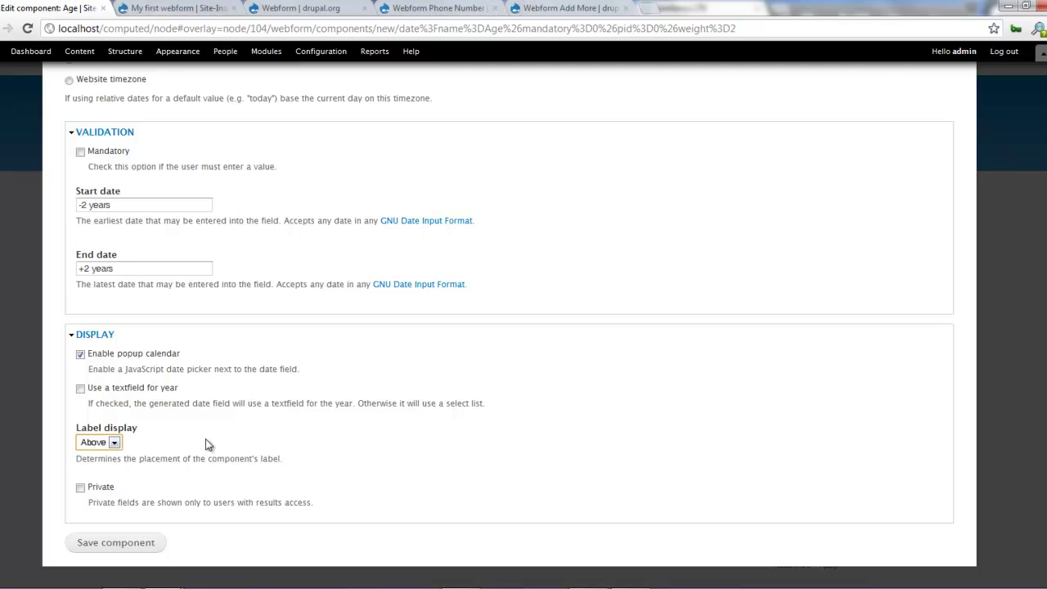
{"action": "left_click", "coordinate": [135, 543]}
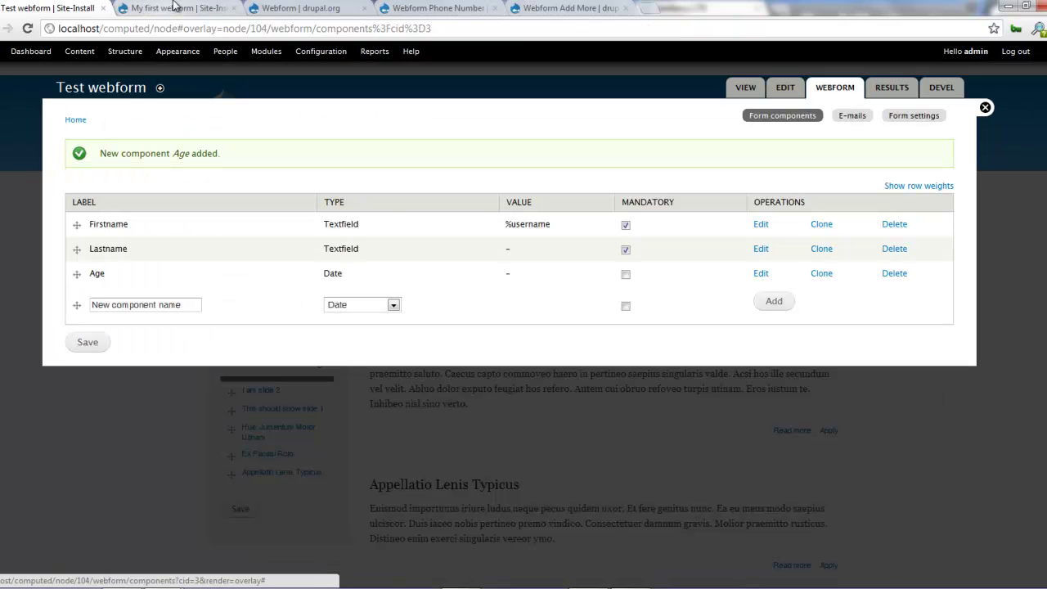
- View the published webform and examine the Age field's popup calendar, including the previous month
{"action": "left_click", "coordinate": [139, 7]}
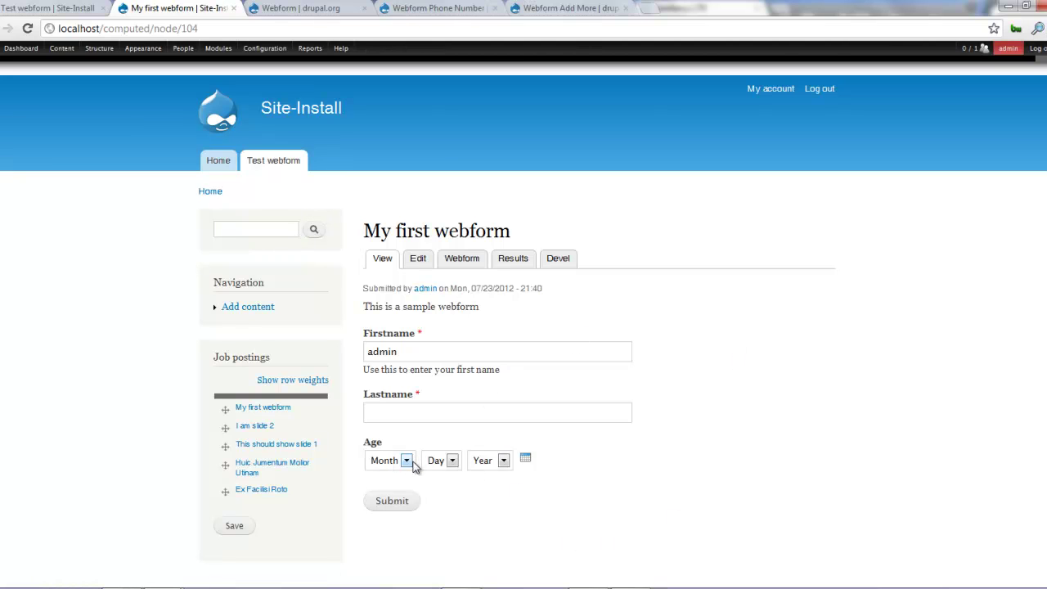
{"action": "left_click", "coordinate": [526, 460]}
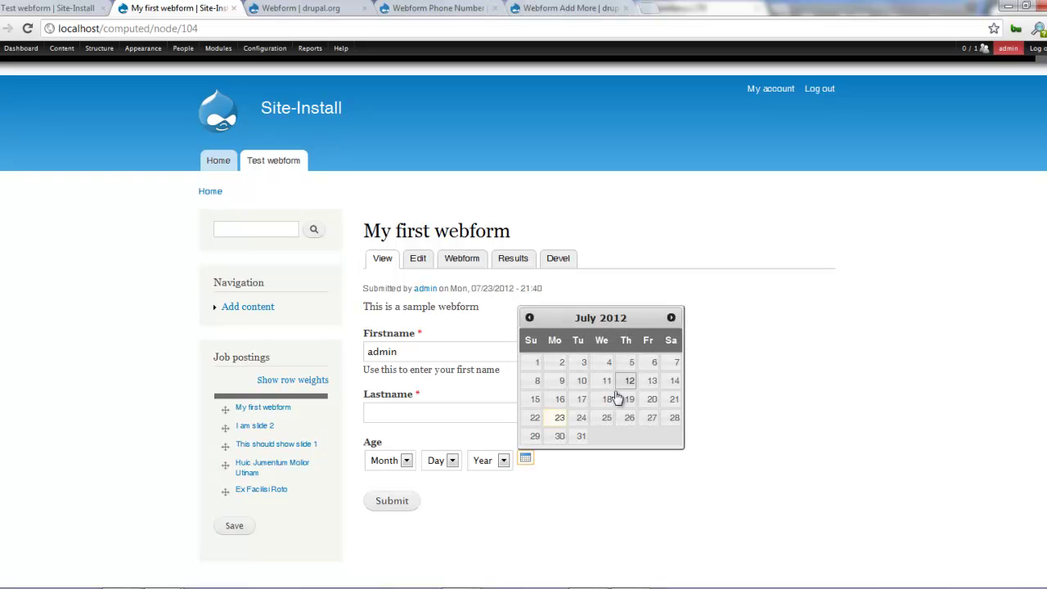
{"action": "left_click", "coordinate": [530, 319]}
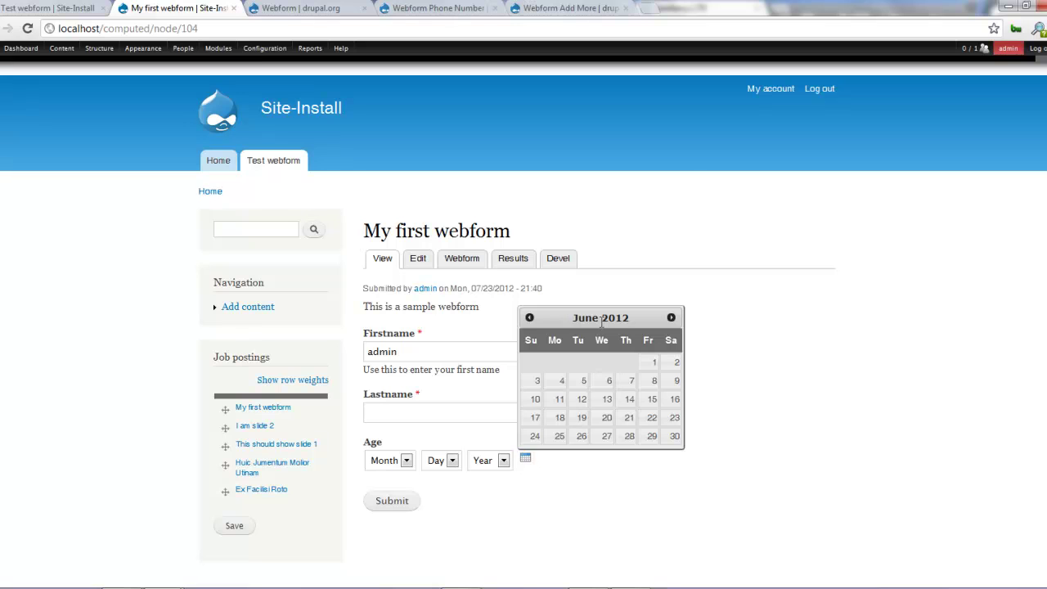
{"action": "left_click", "coordinate": [529, 502]}
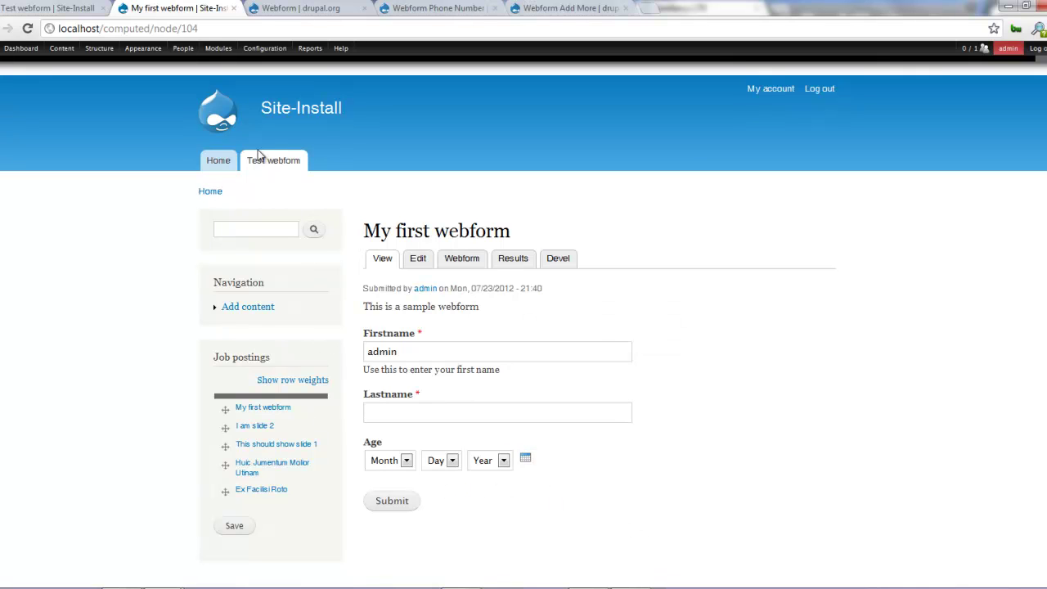
- Add a Fieldset component labelled "General Information" to the webform, make it collapsible and save it
{"action": "left_click", "coordinate": [56, 7]}
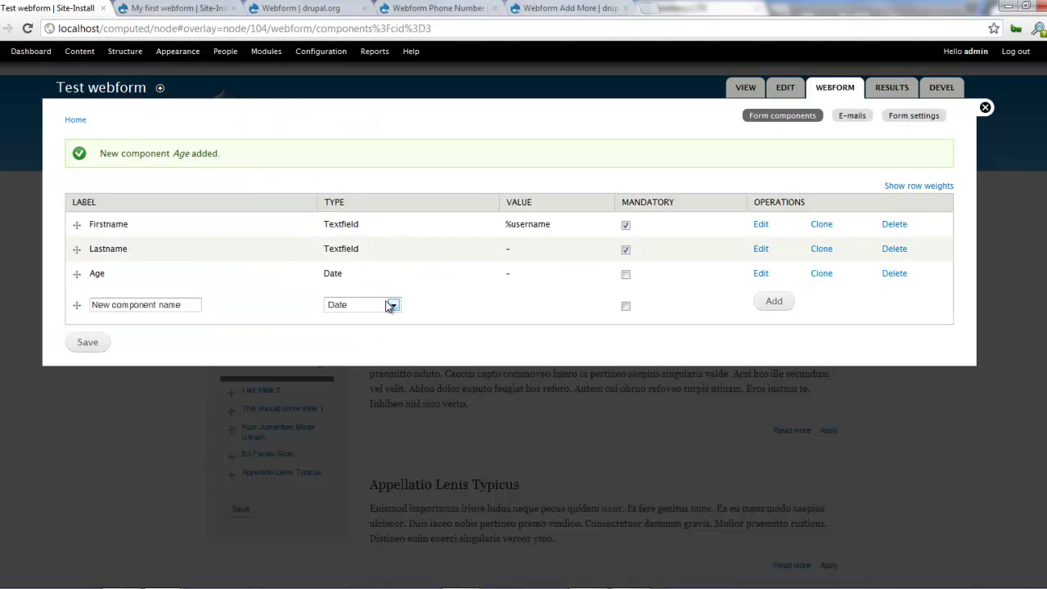
{"action": "left_click", "coordinate": [366, 304]}
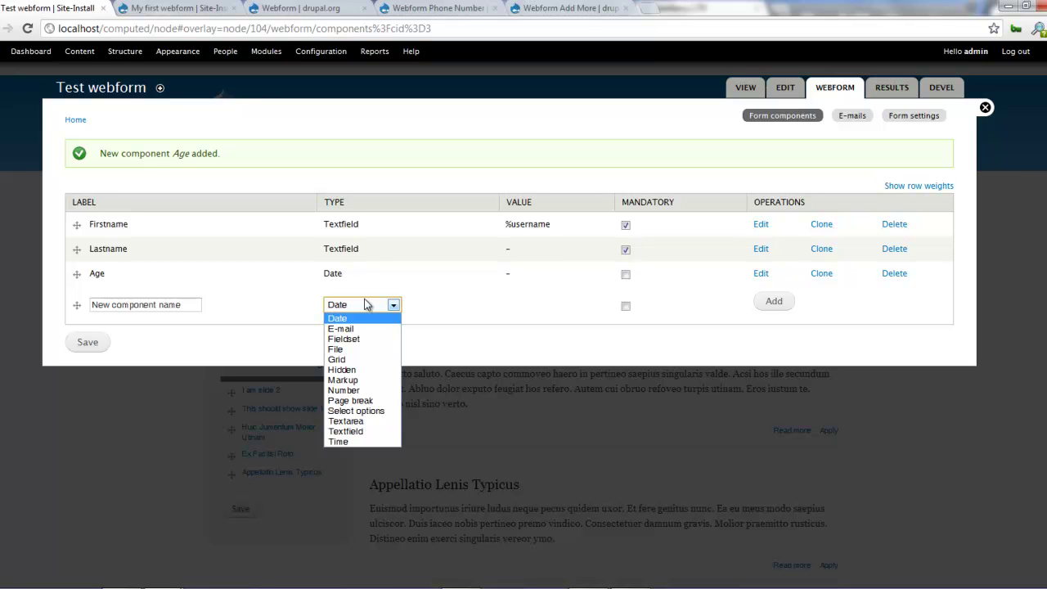
{"action": "left_click", "coordinate": [361, 339]}
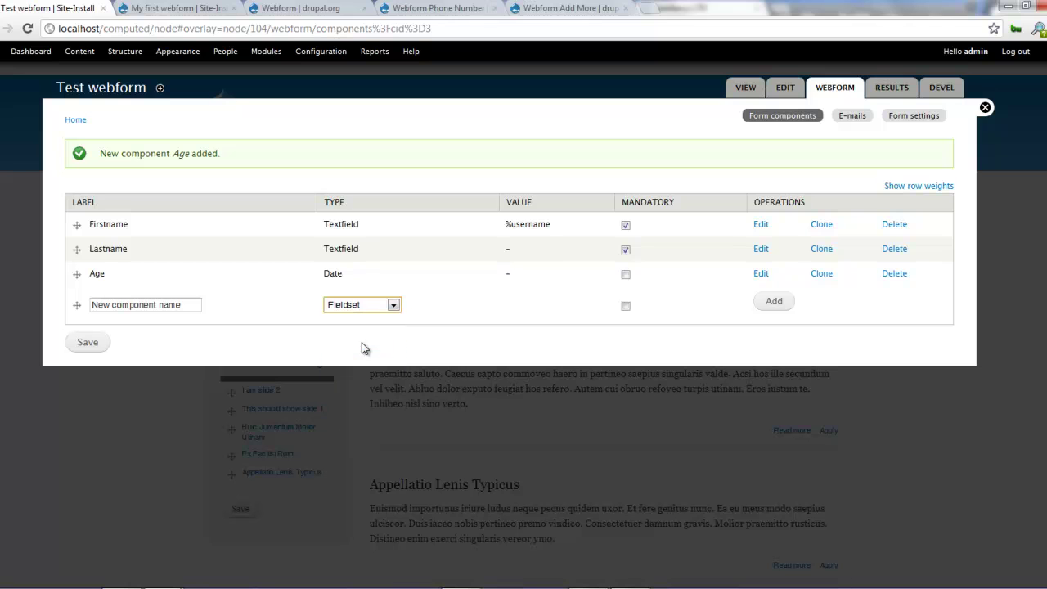
{"action": "left_click", "coordinate": [175, 309]}
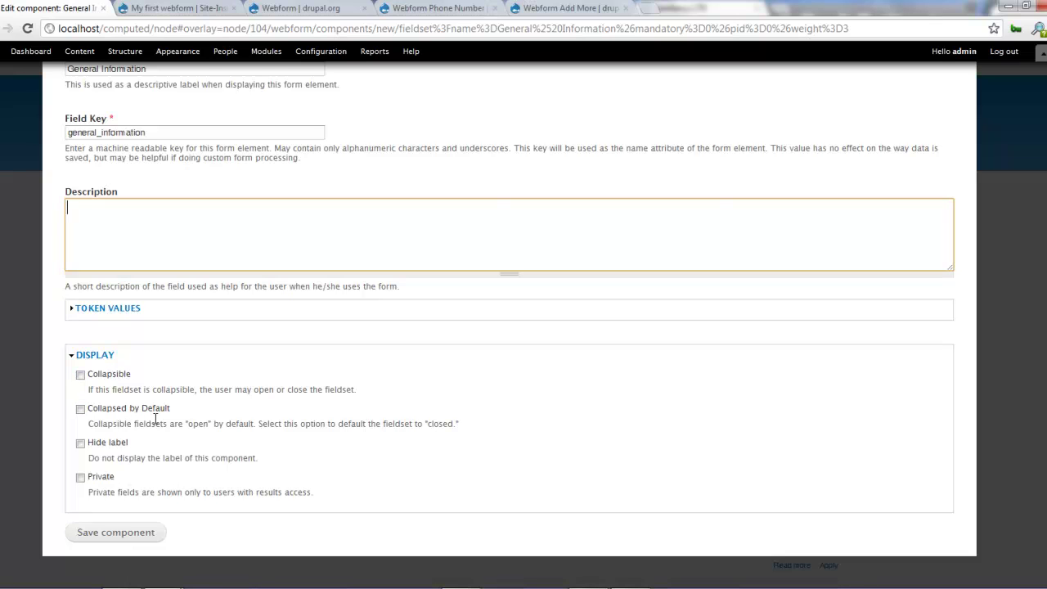
{"action": "left_click", "coordinate": [106, 377]}
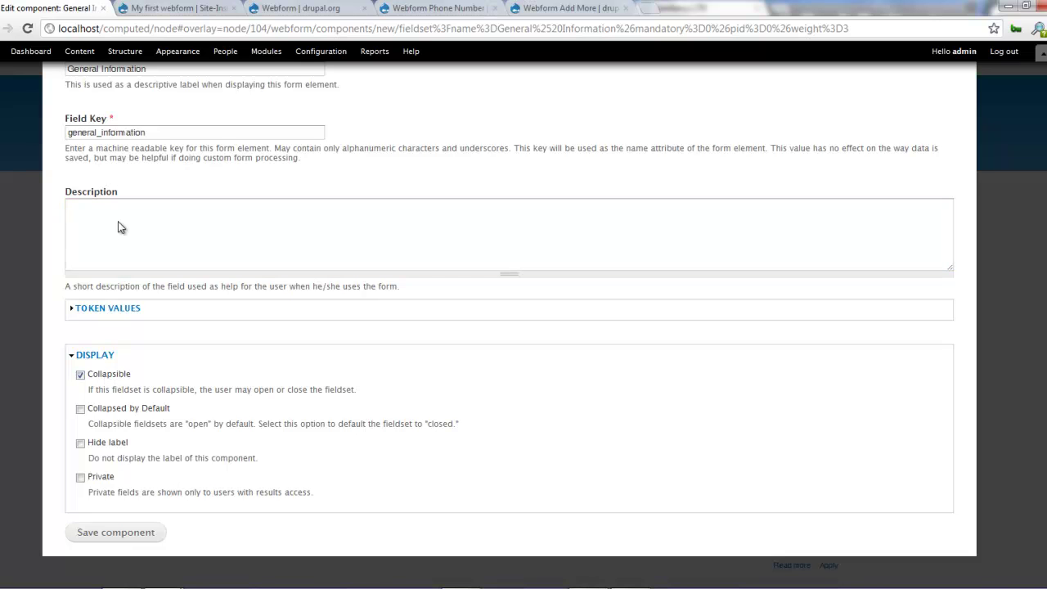
{"action": "scroll", "coordinate": [158, 268], "scroll_direction": "up", "scroll_amount": 1}
{"action": "scroll", "coordinate": [127, 199], "scroll_direction": "down", "scroll_amount": 1}
{"action": "left_click", "coordinate": [143, 537]}
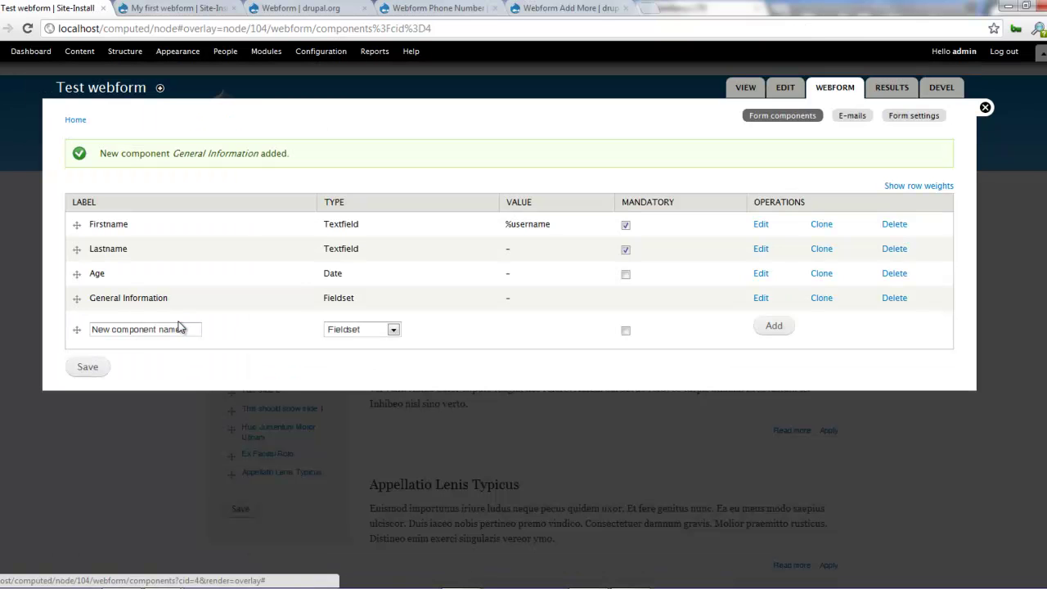
- Reload the published webform and test collapsing and expanding the empty General Information fieldset
{"action": "left_click", "coordinate": [139, 13]}
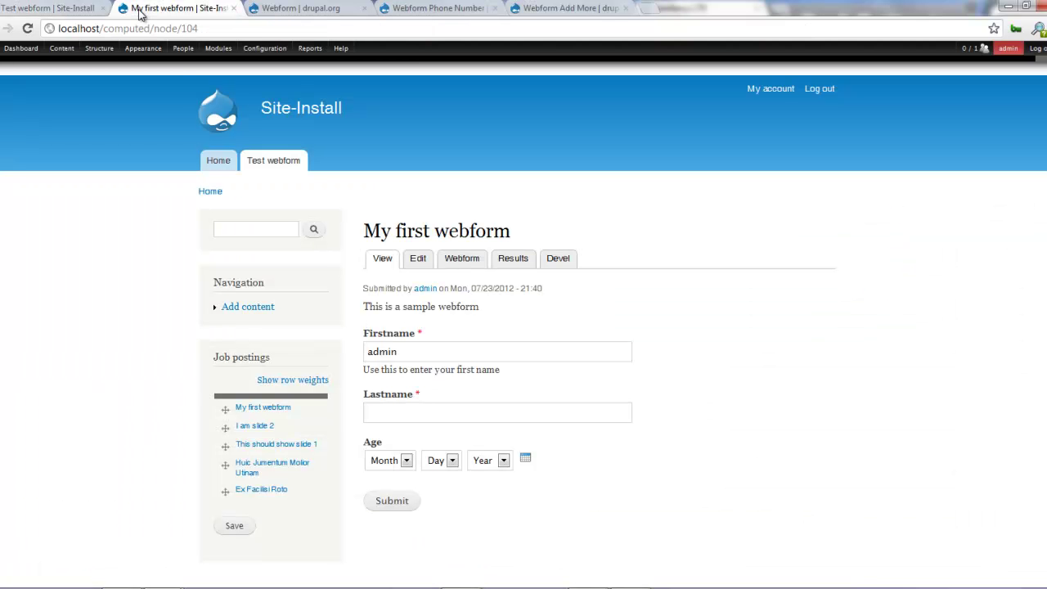
{"action": "key", "text": "F5"}
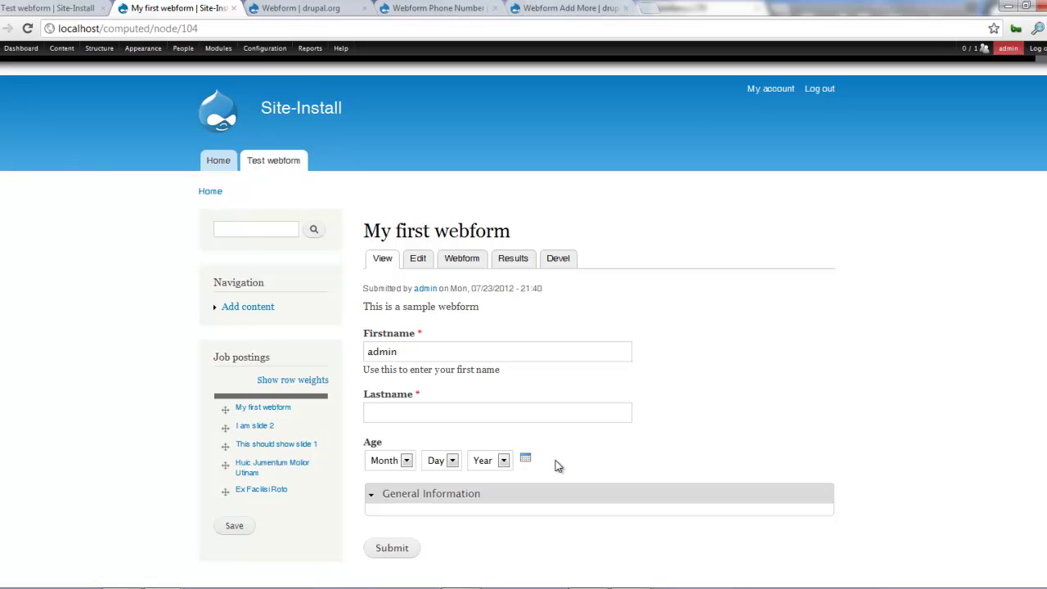
{"action": "left_click", "coordinate": [447, 496]}
{"action": "left_click", "coordinate": [448, 496]}
- Nest the Firstname, Lastname and Age components under the General Information fieldset and save the component order
{"action": "left_click", "coordinate": [11, 7]}
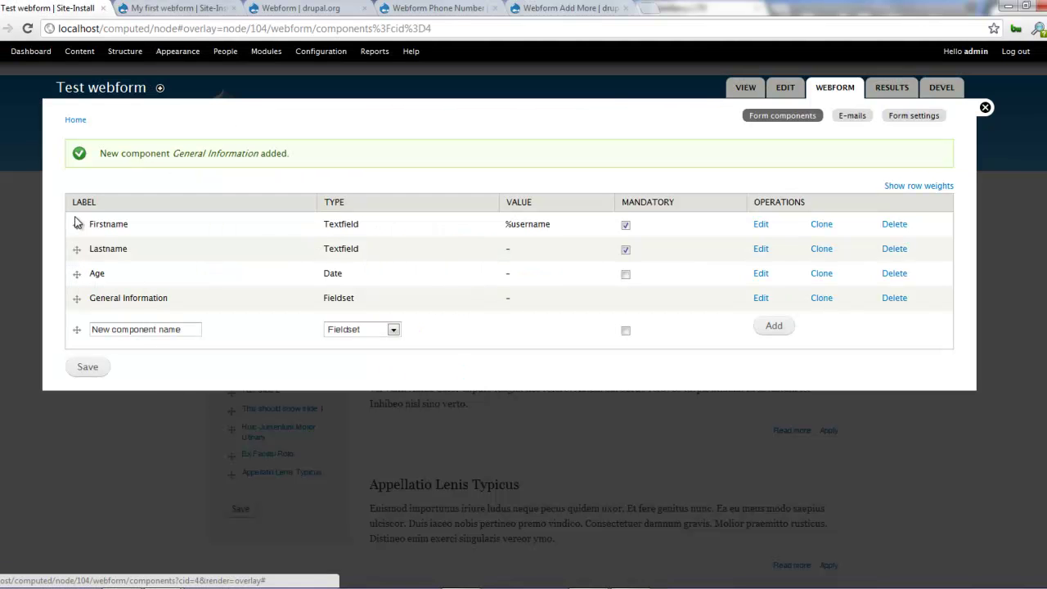
{"action": "left_click_drag", "start_coordinate": [77, 223], "coordinate": [106, 293]}
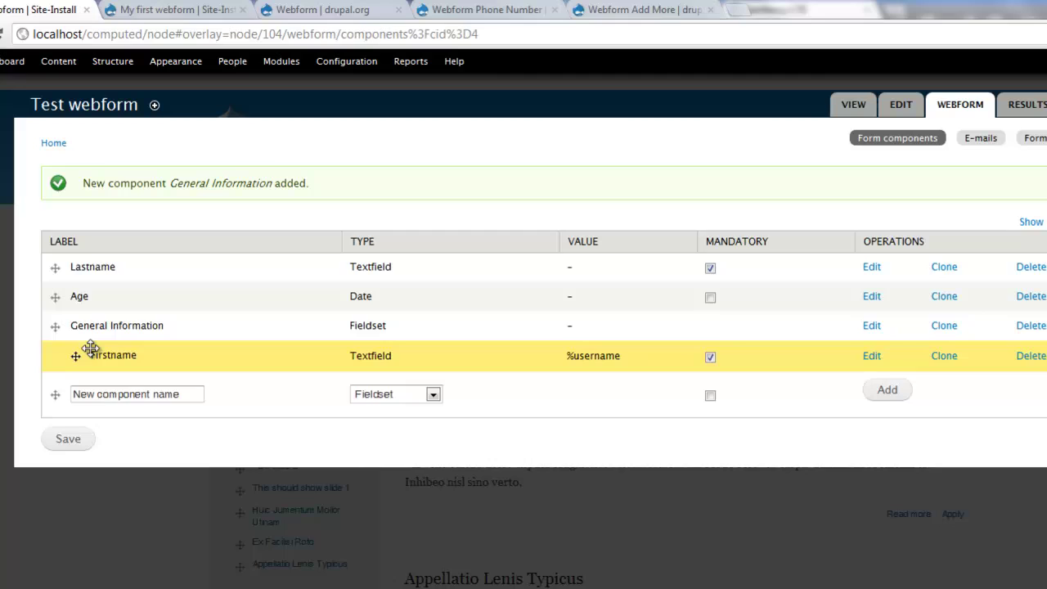
{"action": "left_click_drag", "start_coordinate": [90, 349], "coordinate": [89, 347]}
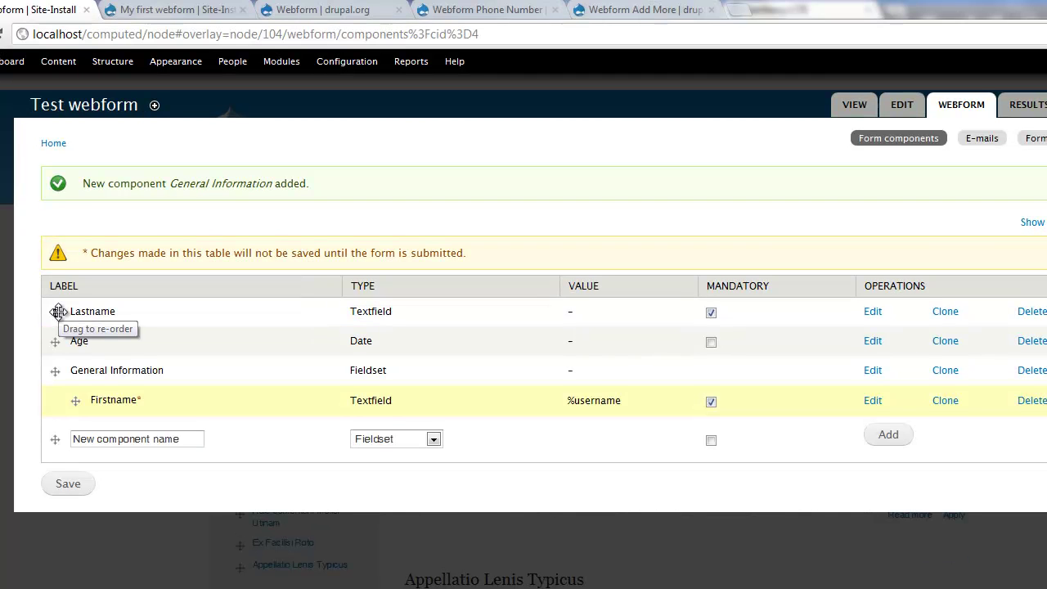
{"action": "left_click_drag", "start_coordinate": [58, 311], "coordinate": [84, 393]}
{"action": "left_click_drag", "start_coordinate": [53, 308], "coordinate": [92, 398]}
{"action": "left_click", "coordinate": [68, 487]}
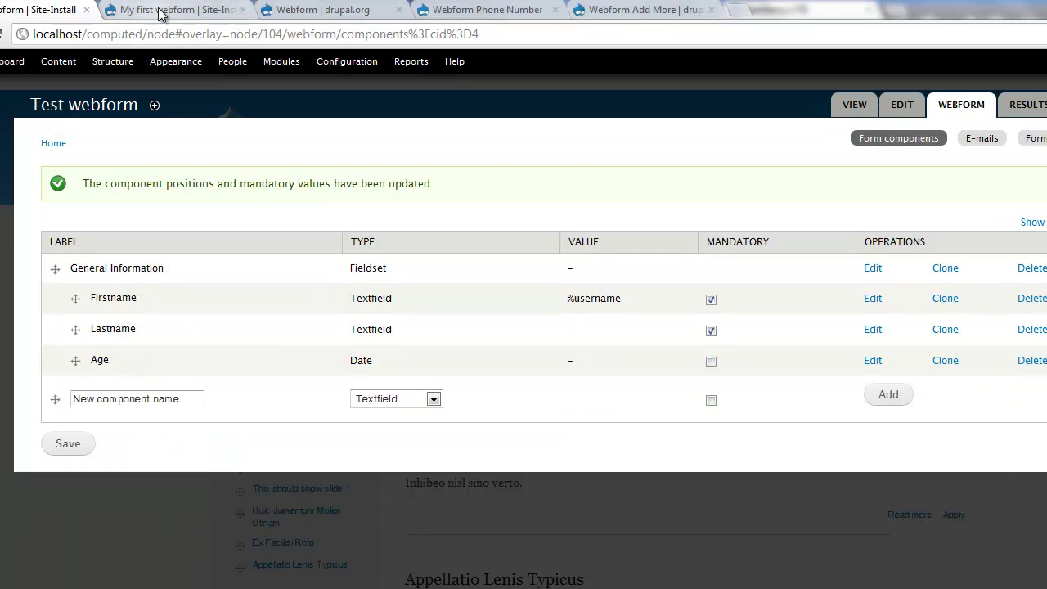
- Reload the published webform and check that the General Information fieldset collapses and expands with its nested fields
{"action": "left_click", "coordinate": [161, 15]}
{"action": "key", "text": "F5"}
{"action": "scroll", "coordinate": [978, 391], "scroll_direction": "down", "scroll_amount": 2}
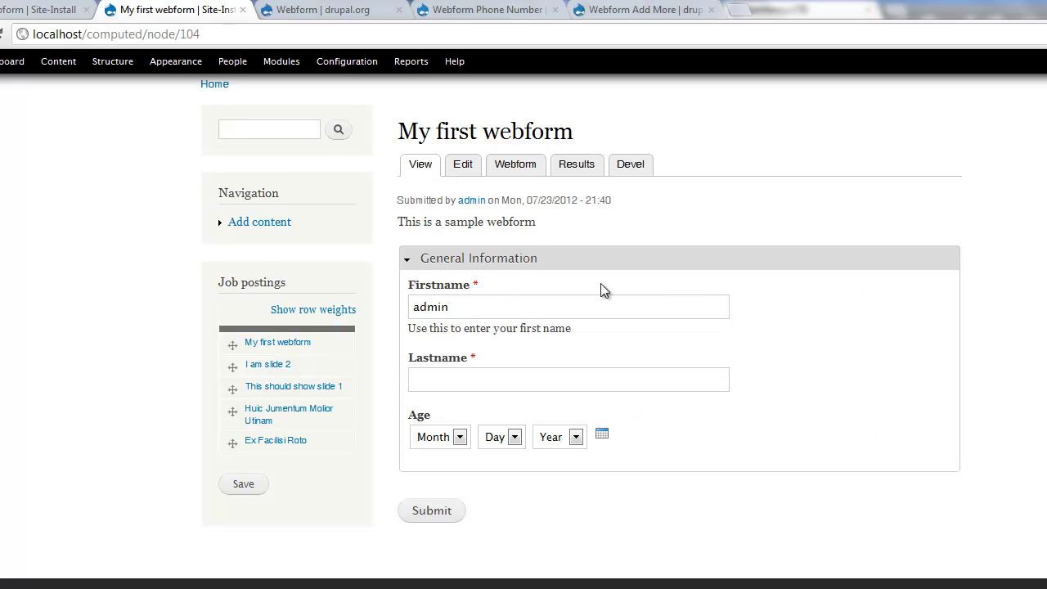
{"action": "left_click", "coordinate": [521, 259]}
{"action": "left_click", "coordinate": [520, 260]}
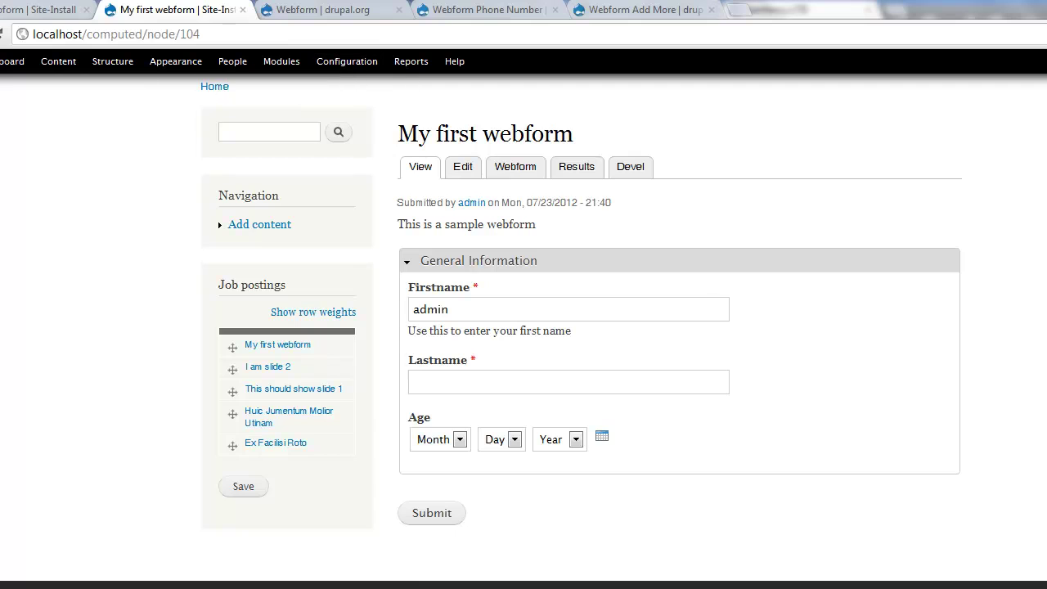
- Change the Age component's label to "DOB" and its field key to "dob", and save the component
{"action": "key", "text": "ctrl+shift+Tab"}
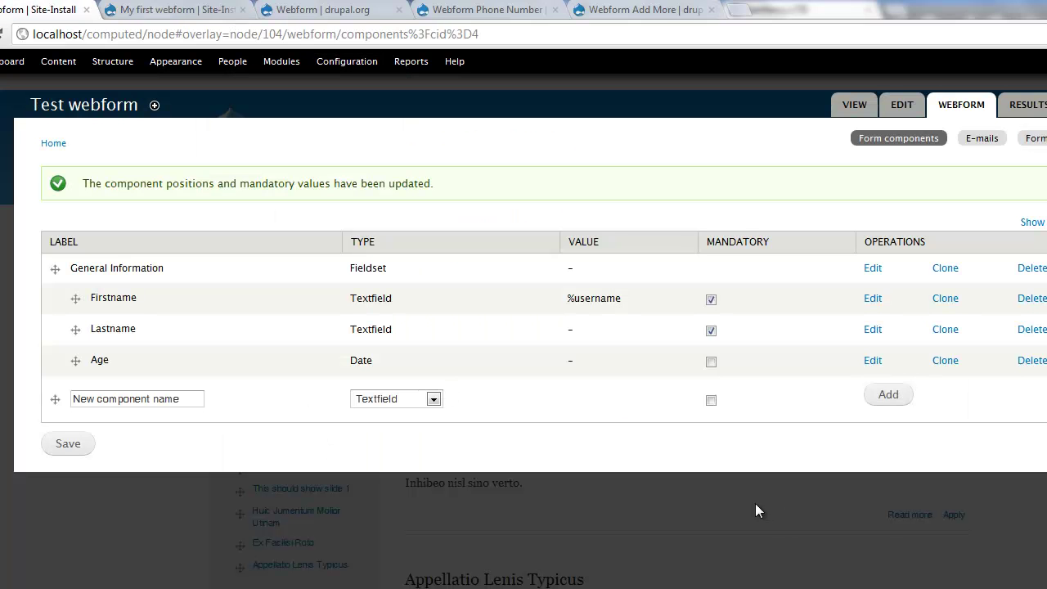
{"action": "left_click", "coordinate": [382, 400]}
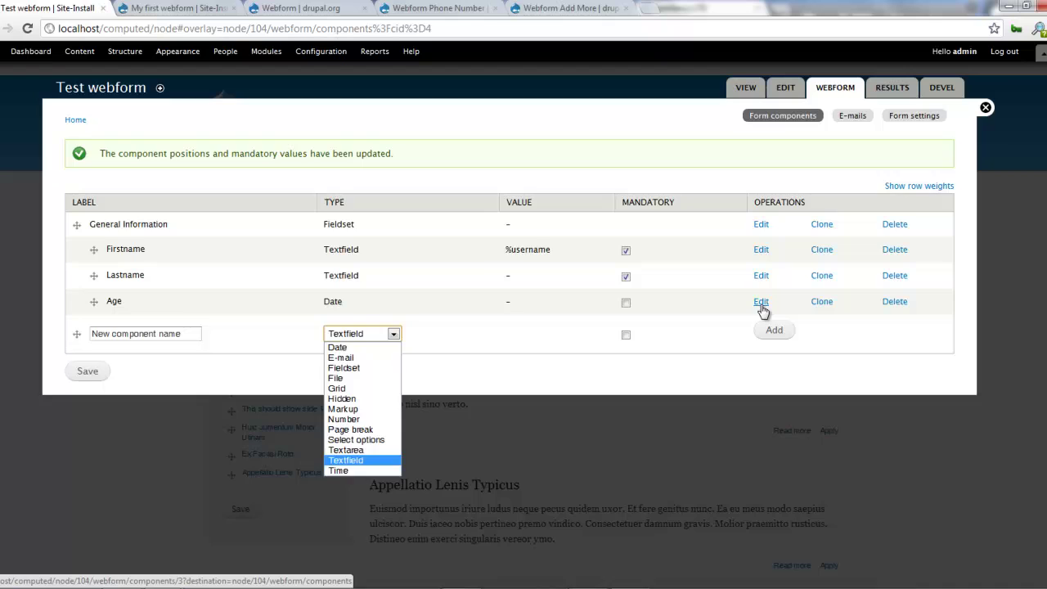
{"action": "left_click", "coordinate": [874, 368]}
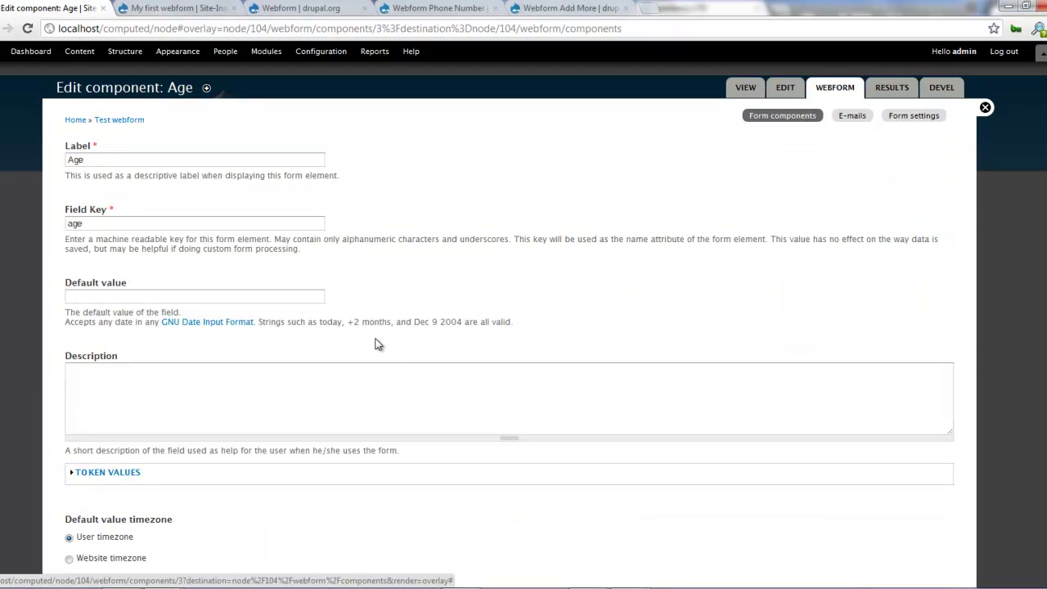
{"action": "double_click", "coordinate": [122, 164]}
{"action": "type", "text": "DOB"}
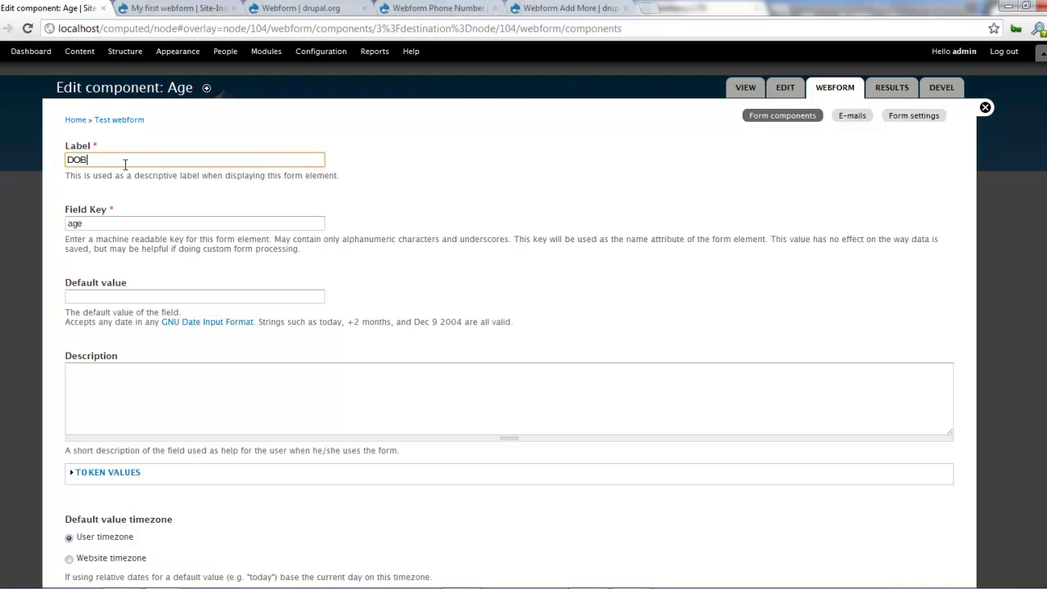
{"action": "scroll", "coordinate": [171, 218], "scroll_direction": "down", "scroll_amount": 3}
{"action": "scroll", "coordinate": [169, 212], "scroll_direction": "up", "scroll_amount": 2}
{"action": "double_click", "coordinate": [149, 161]}
{"action": "type", "text": "dob"}
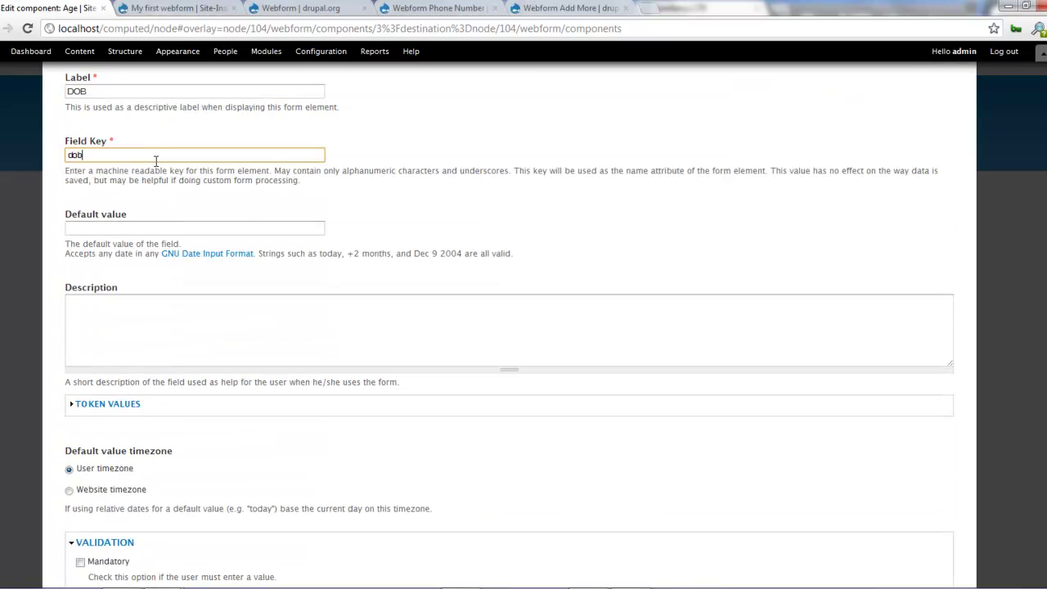
{"action": "scroll", "coordinate": [198, 220], "scroll_direction": "down", "scroll_amount": 4}
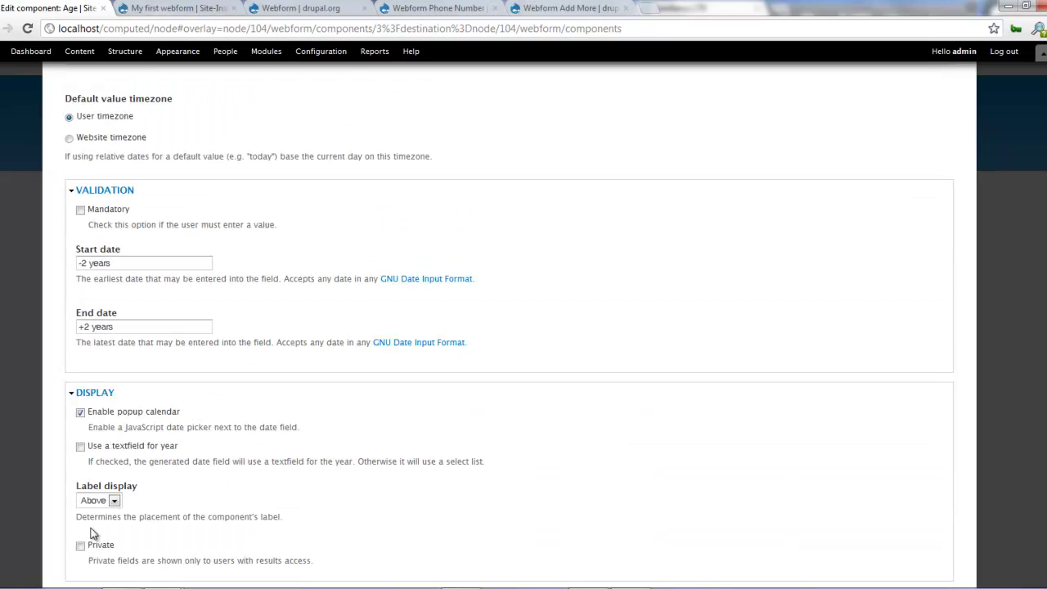
{"action": "scroll", "coordinate": [115, 551], "scroll_direction": "down", "scroll_amount": 1}
{"action": "left_click", "coordinate": [103, 533]}
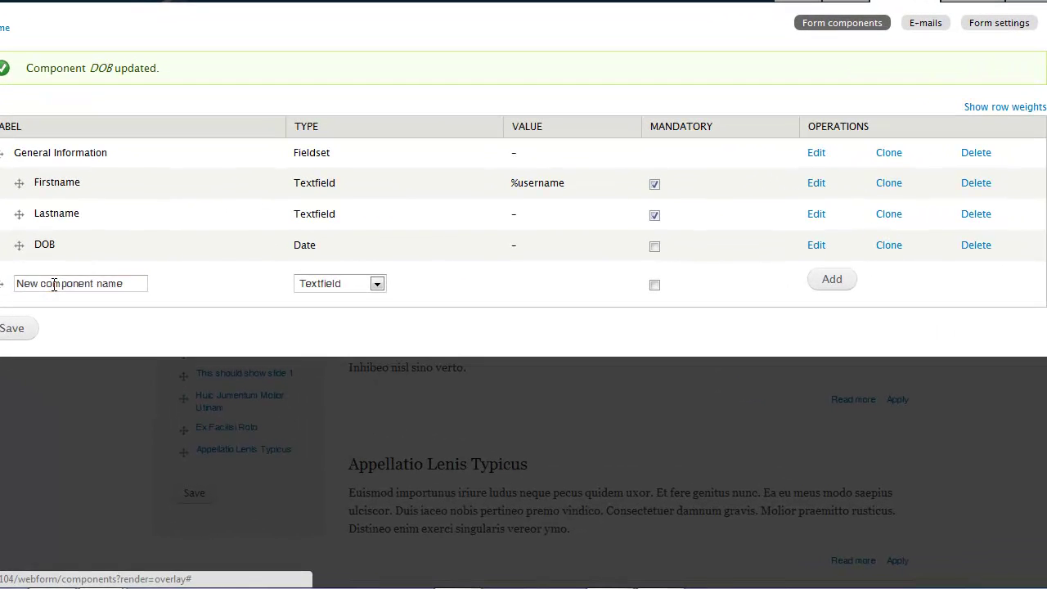
- Add a non-mandatory Number component labelled "Current Salary" to the webform and bring up its validation settings
{"action": "left_click", "coordinate": [123, 333]}
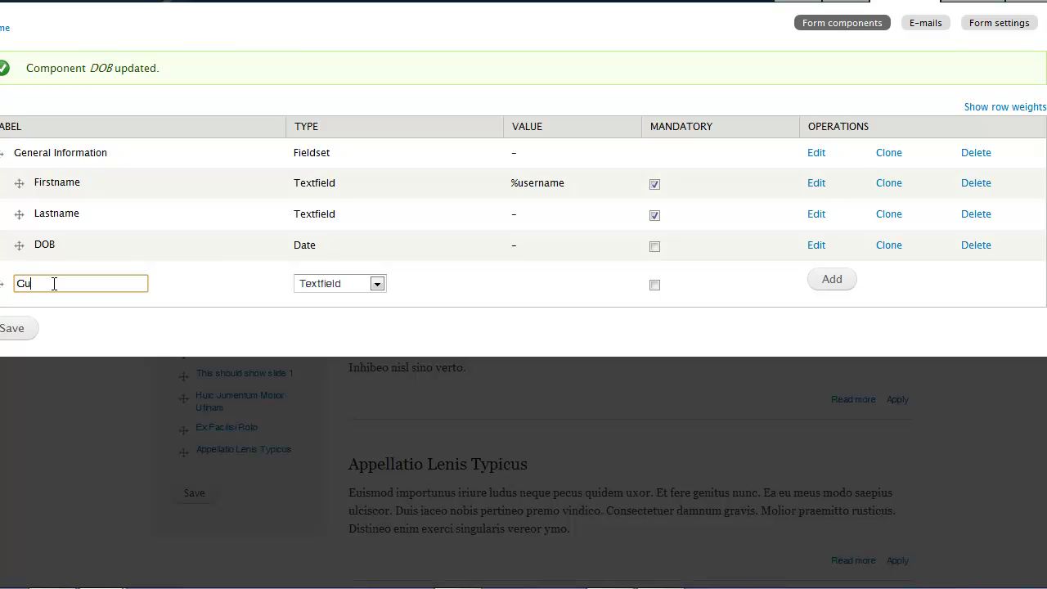
{"action": "type", "text": "rent Salary"}
{"action": "left_click", "coordinate": [310, 286]}
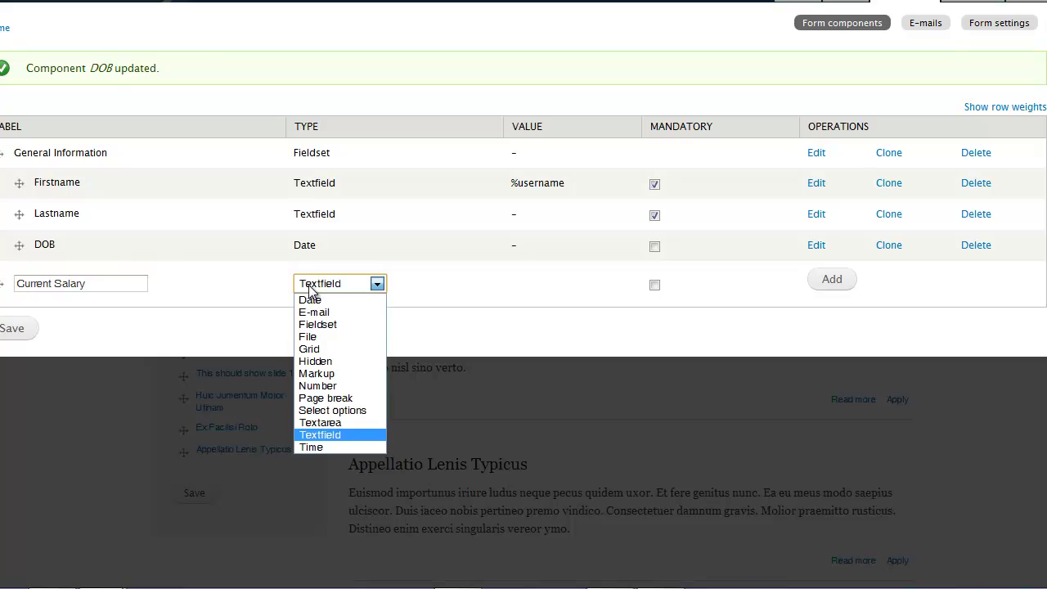
{"action": "left_click", "coordinate": [317, 385]}
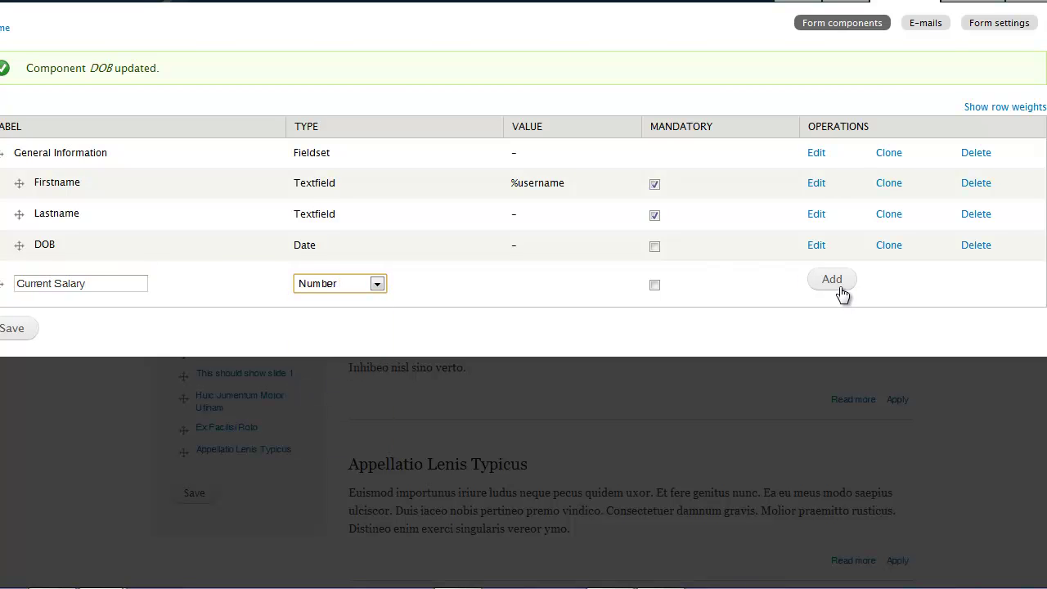
{"action": "key", "text": "shift+Tab"}
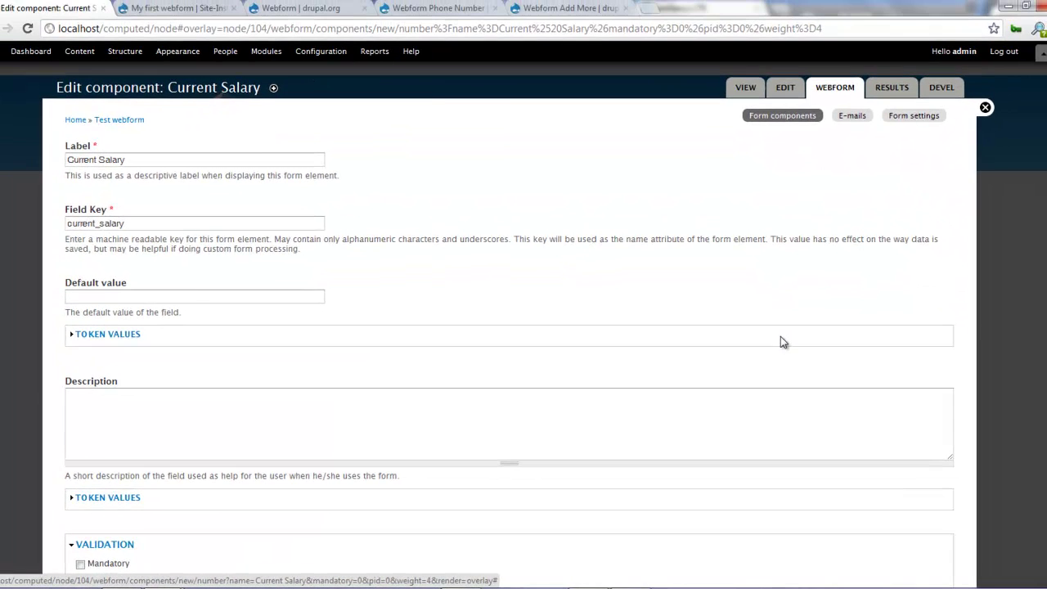
{"action": "scroll", "coordinate": [835, 288], "scroll_direction": "down", "scroll_amount": 3}
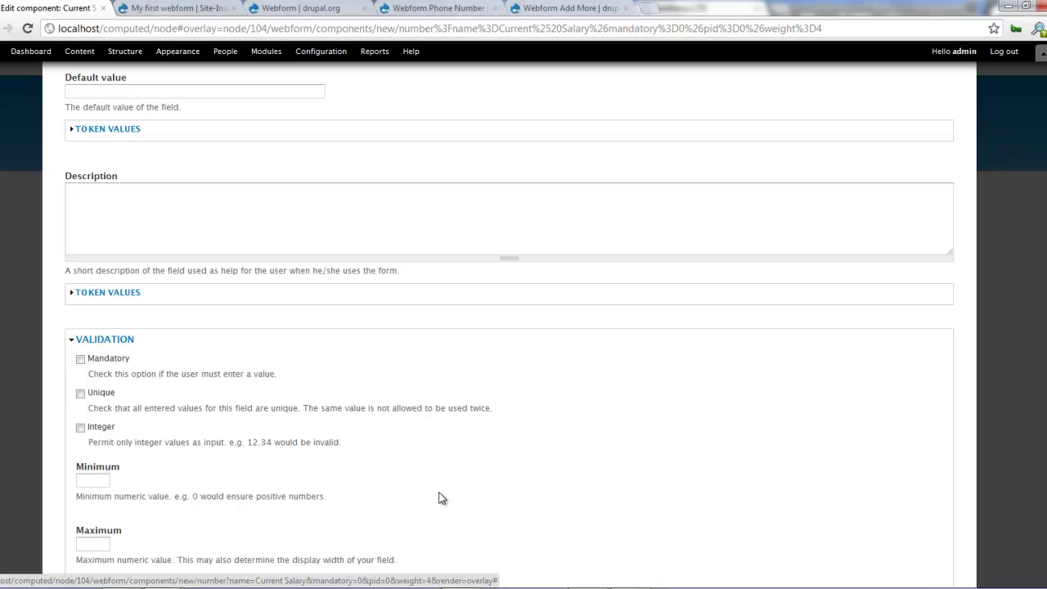
- Set the Current Salary component's validation to a minimum of 1, integer values only, and mandatory
{"action": "left_click", "coordinate": [99, 480]}
{"action": "type", "text": "1"}
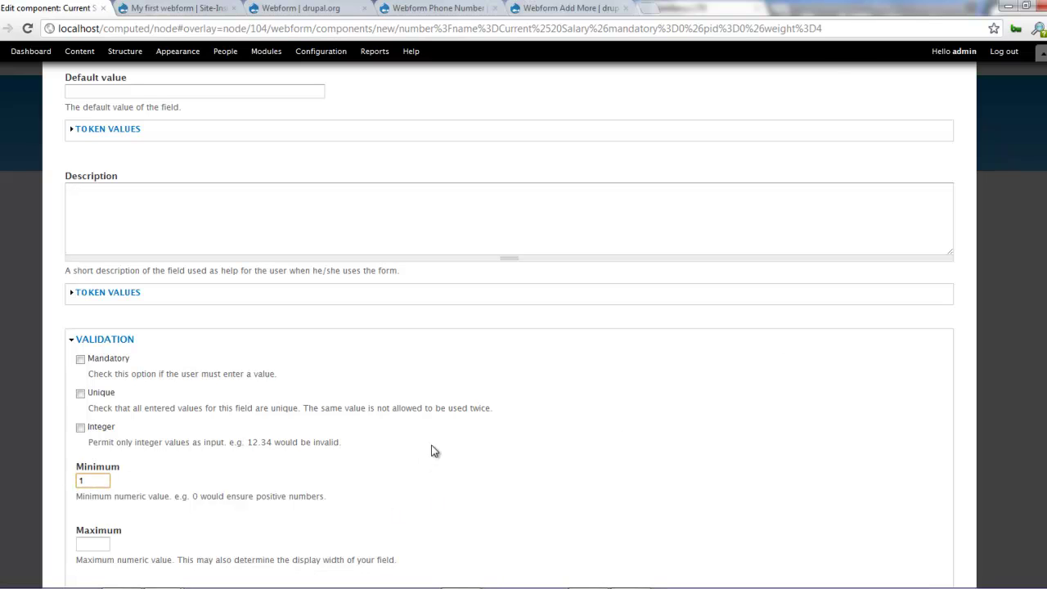
{"action": "left_click", "coordinate": [541, 454]}
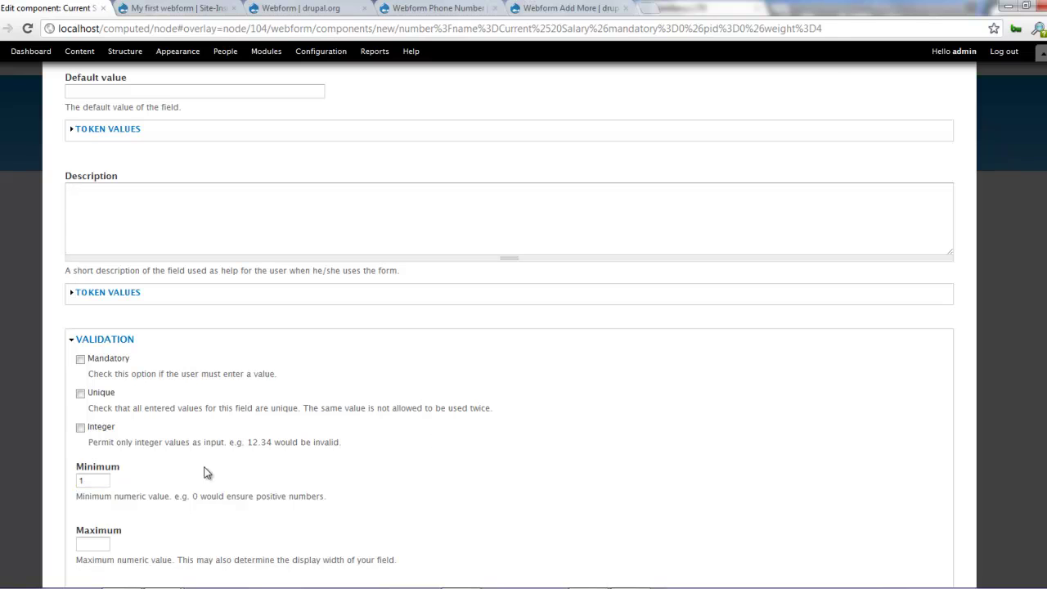
{"action": "left_click", "coordinate": [111, 431]}
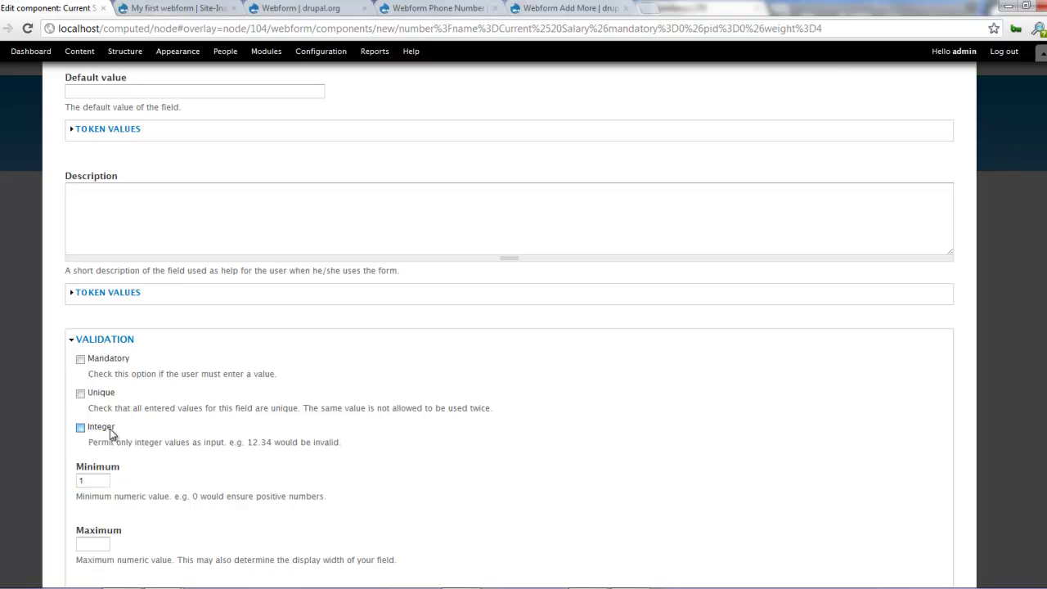
{"action": "left_click", "coordinate": [109, 358]}
- Give the Current Salary component the prefix text "£" and postfix text "GBP", and save the component
{"action": "scroll", "coordinate": [554, 442], "scroll_direction": "down", "scroll_amount": 4}
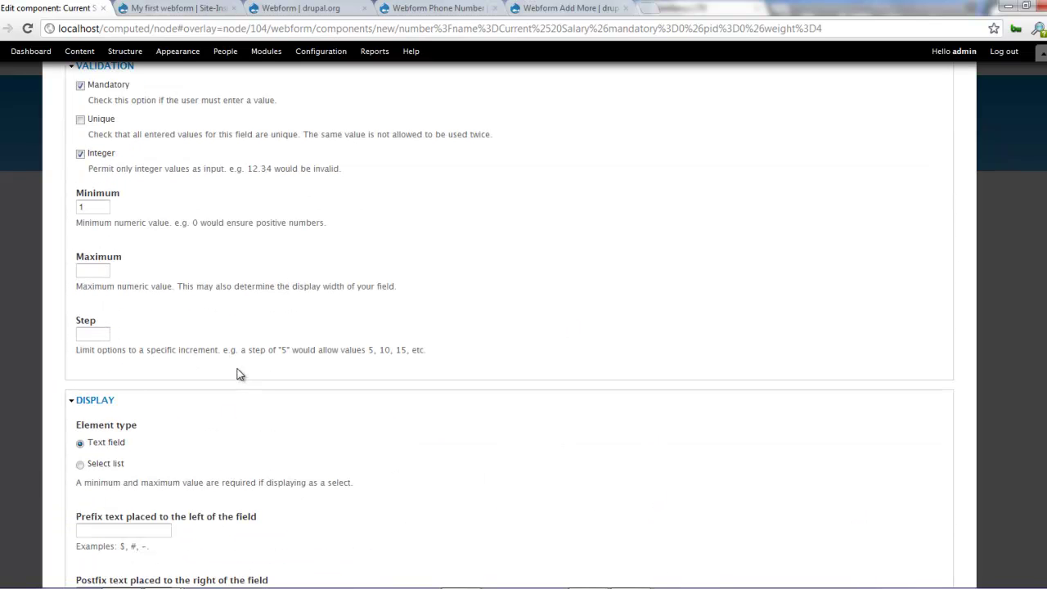
{"action": "scroll", "coordinate": [134, 355], "scroll_direction": "down", "scroll_amount": 2}
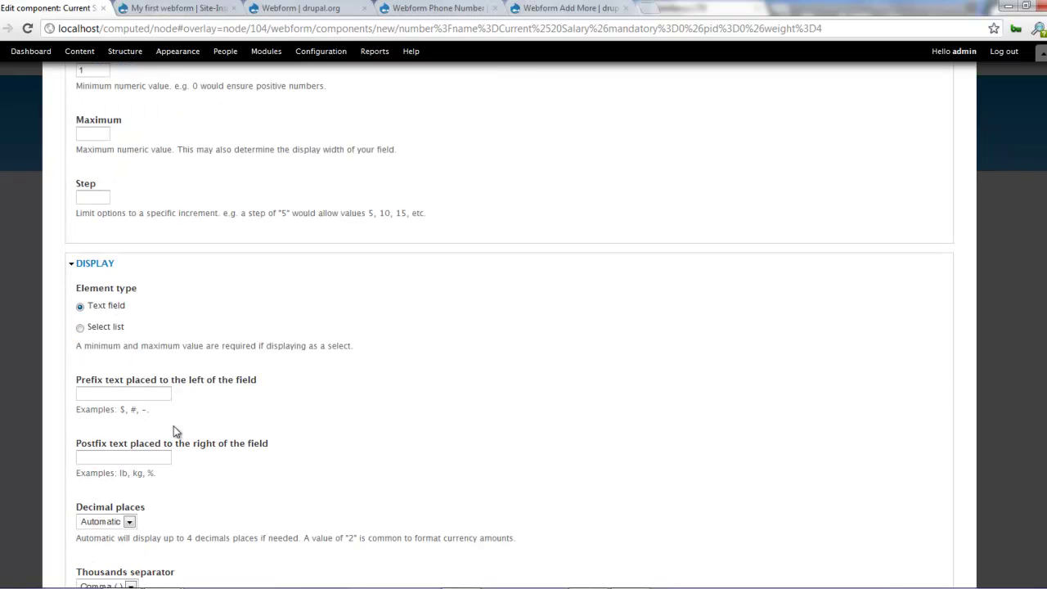
{"action": "left_click", "coordinate": [112, 392]}
{"action": "type", "text": "£"}
{"action": "left_click", "coordinate": [140, 458]}
{"action": "type", "text": "GBP"}
{"action": "scroll", "coordinate": [145, 455], "scroll_direction": "down", "scroll_amount": 2}
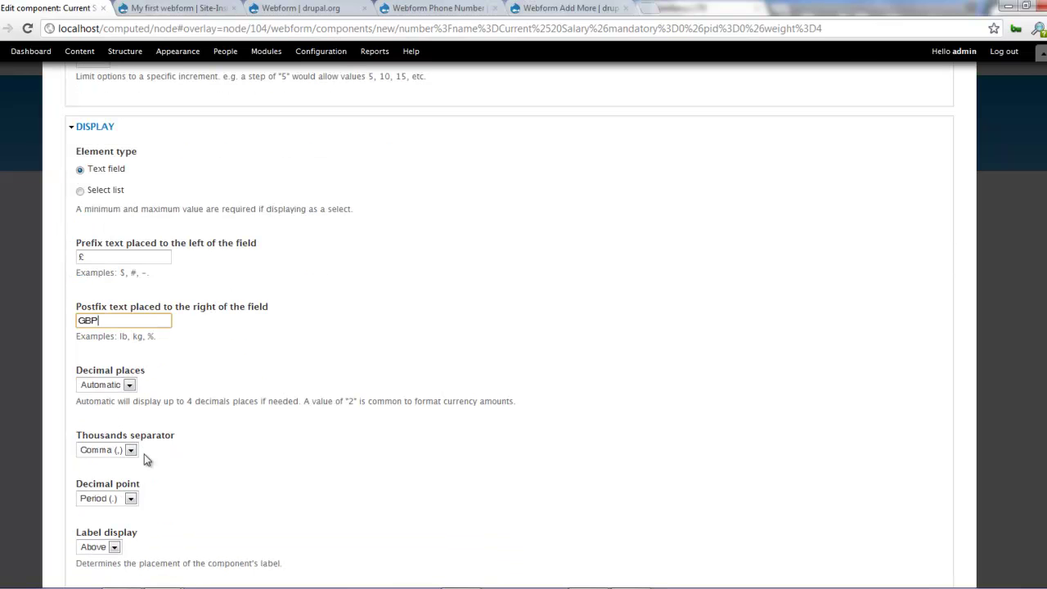
{"action": "scroll", "coordinate": [138, 393], "scroll_direction": "down", "scroll_amount": 2}
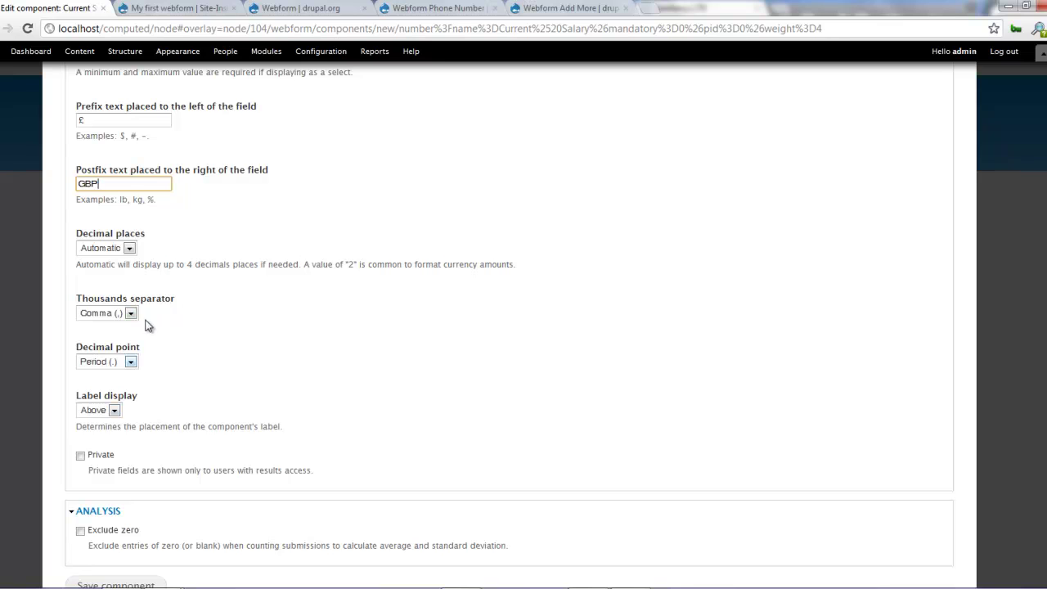
{"action": "scroll", "coordinate": [159, 311], "scroll_direction": "down", "scroll_amount": 1}
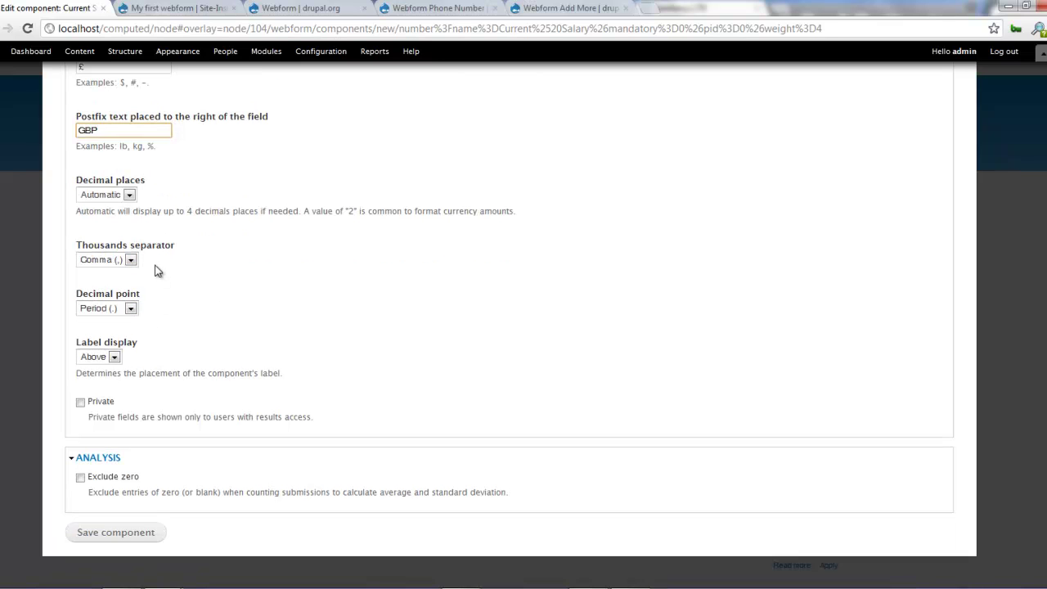
{"action": "left_click", "coordinate": [125, 536]}
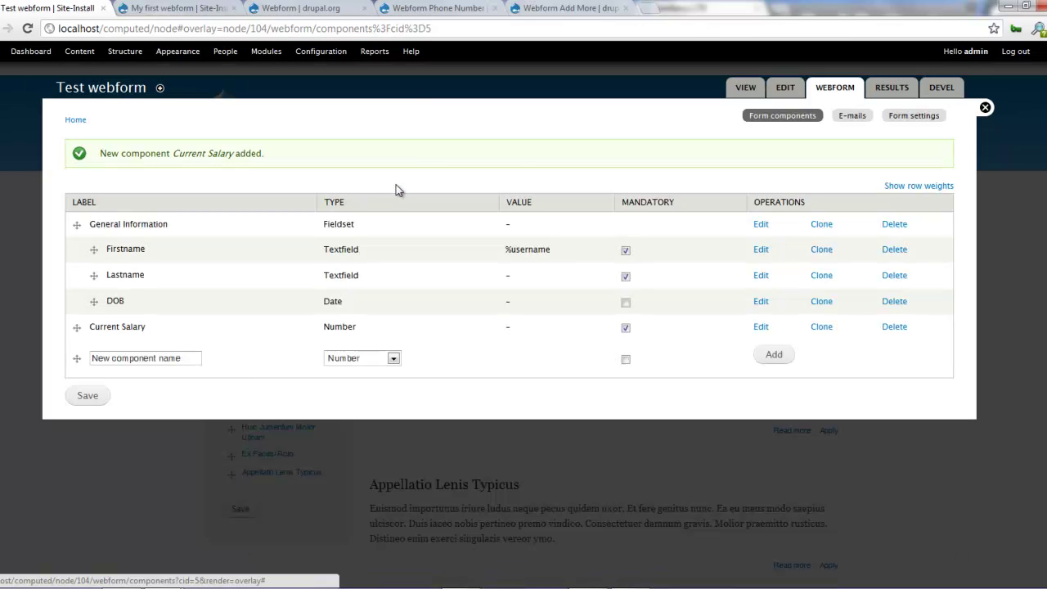
- Reload the published webform and check how the Current Salary field is displayed
{"action": "left_click", "coordinate": [193, 8]}
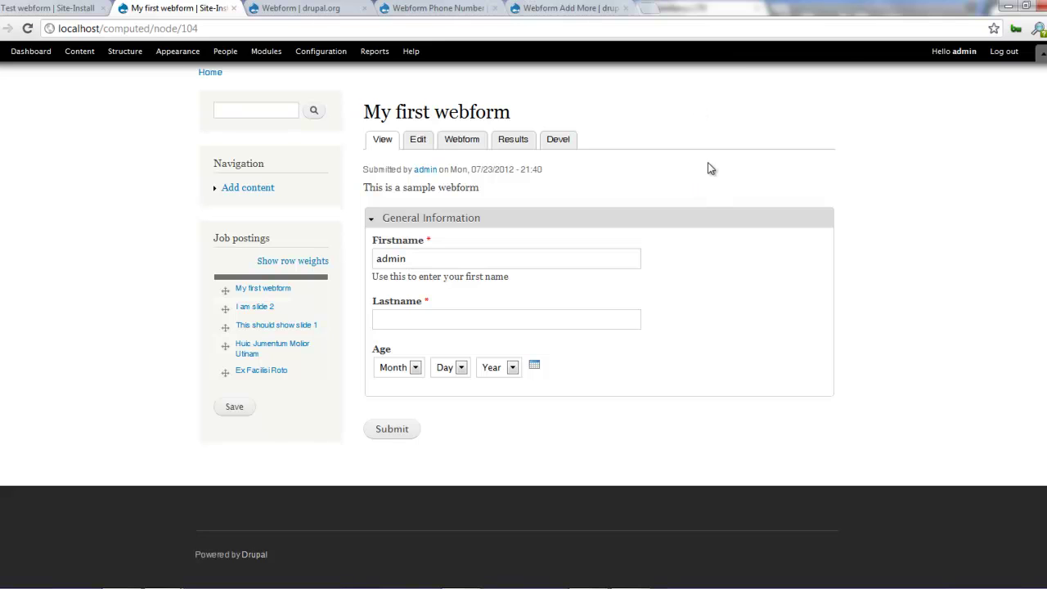
{"action": "key", "text": "F5"}
{"action": "scroll", "coordinate": [710, 168], "scroll_direction": "down", "scroll_amount": 1}
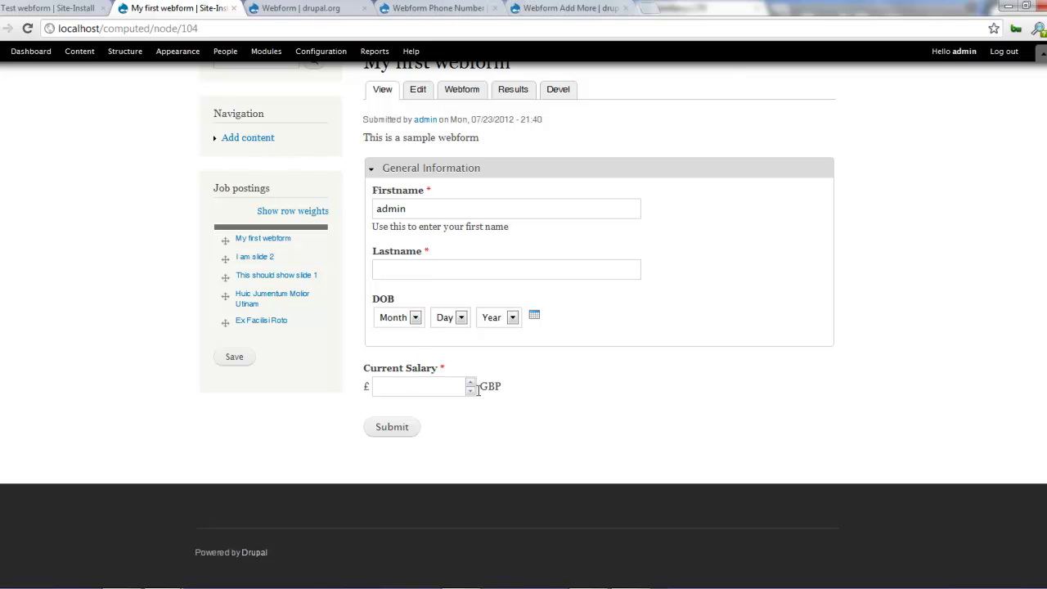
- Return to the form components and add a non-mandatory Select options component named "Sex"
{"action": "left_click", "coordinate": [39, 10]}
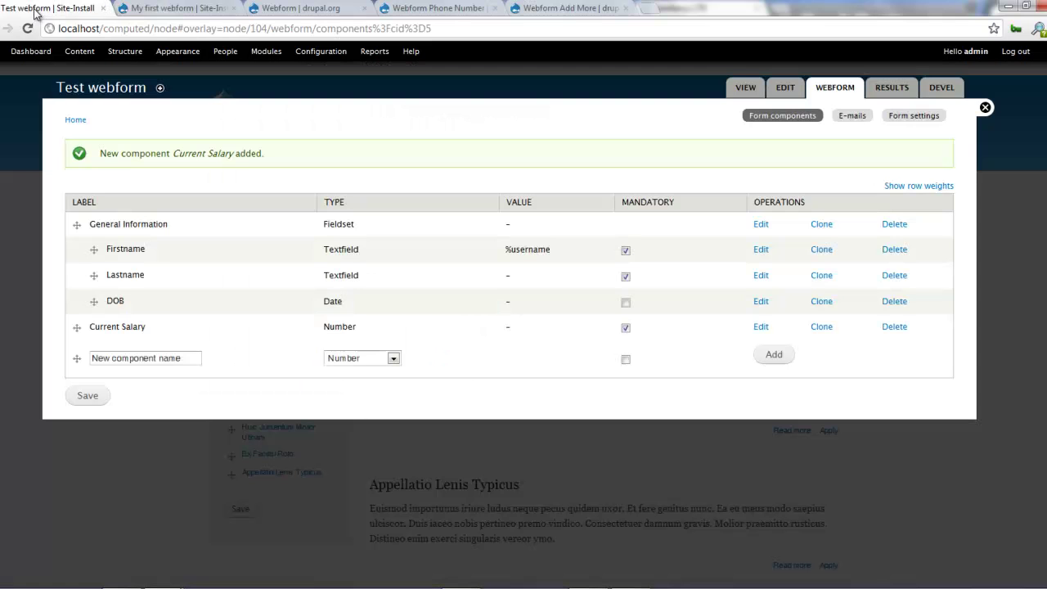
{"action": "left_click", "coordinate": [182, 360]}
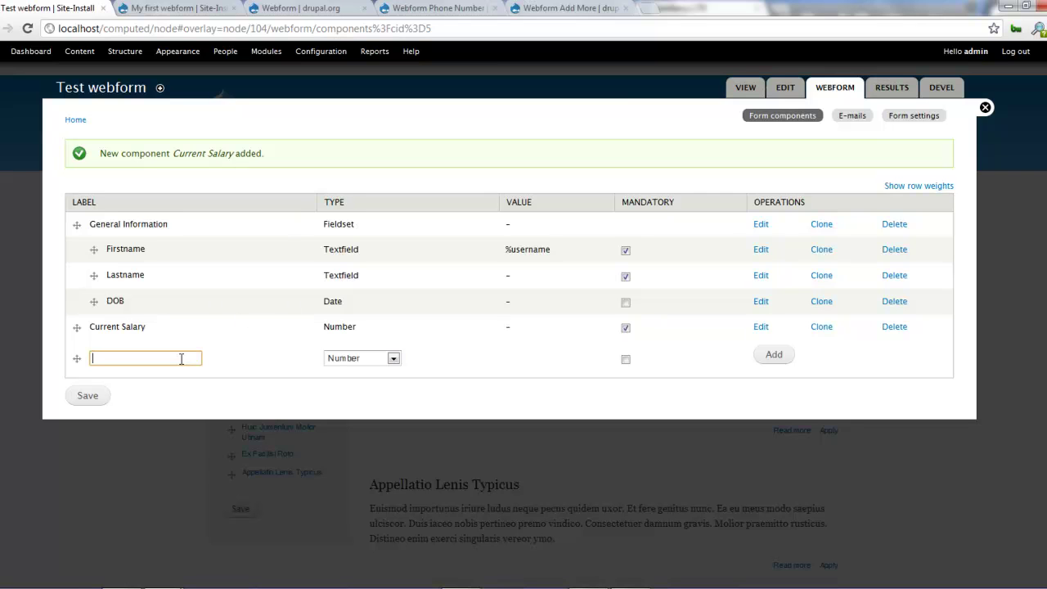
{"action": "type", "text": "Sex"}
{"action": "left_click", "coordinate": [373, 364]}
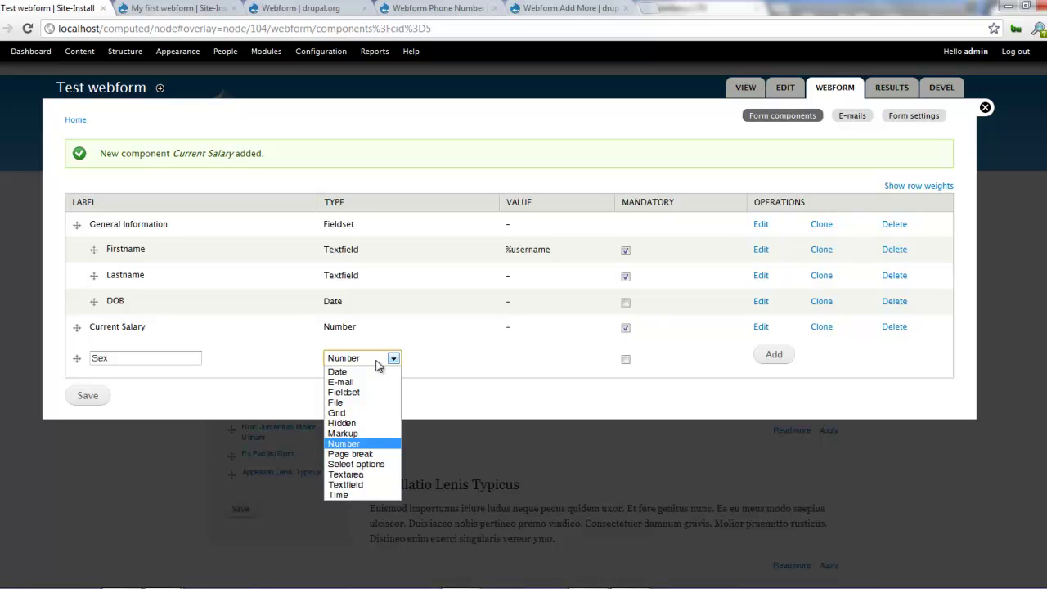
{"action": "left_click", "coordinate": [396, 464]}
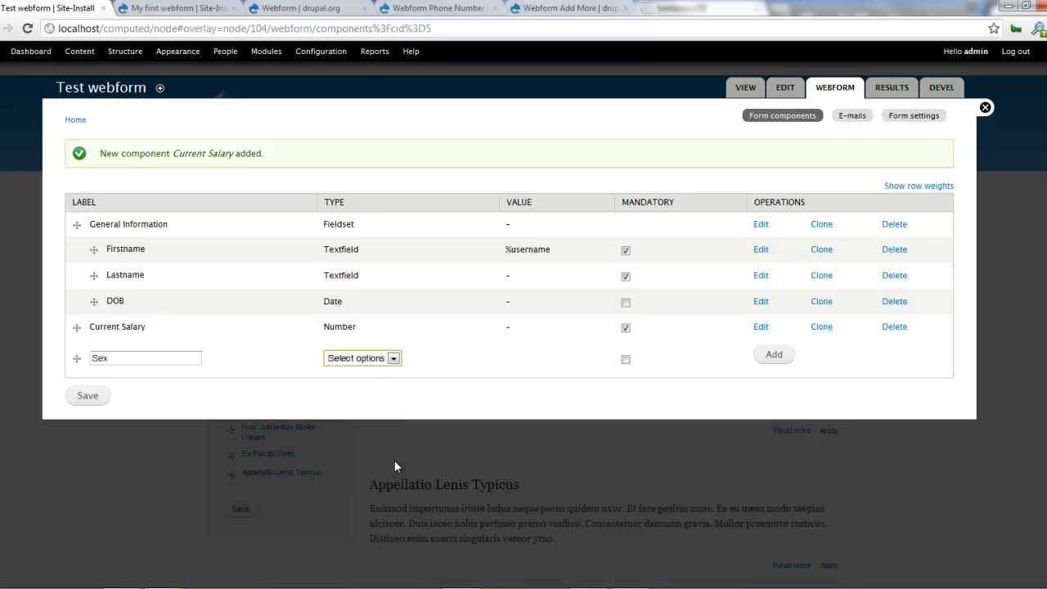
{"action": "left_click", "coordinate": [773, 360]}
- Enter male|Male and female|Female as the Sex component's options, one per line, and save the component
{"action": "scroll", "coordinate": [205, 305], "scroll_direction": "down", "scroll_amount": 3}
{"action": "left_click", "coordinate": [166, 339]}
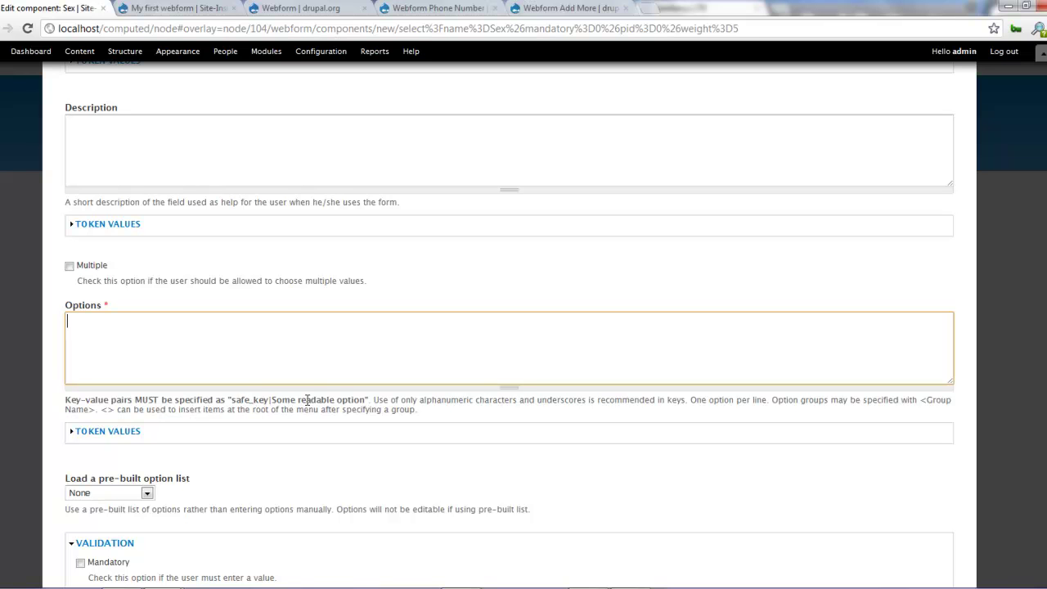
{"action": "left_click_drag", "start_coordinate": [264, 399], "coordinate": [231, 399]}
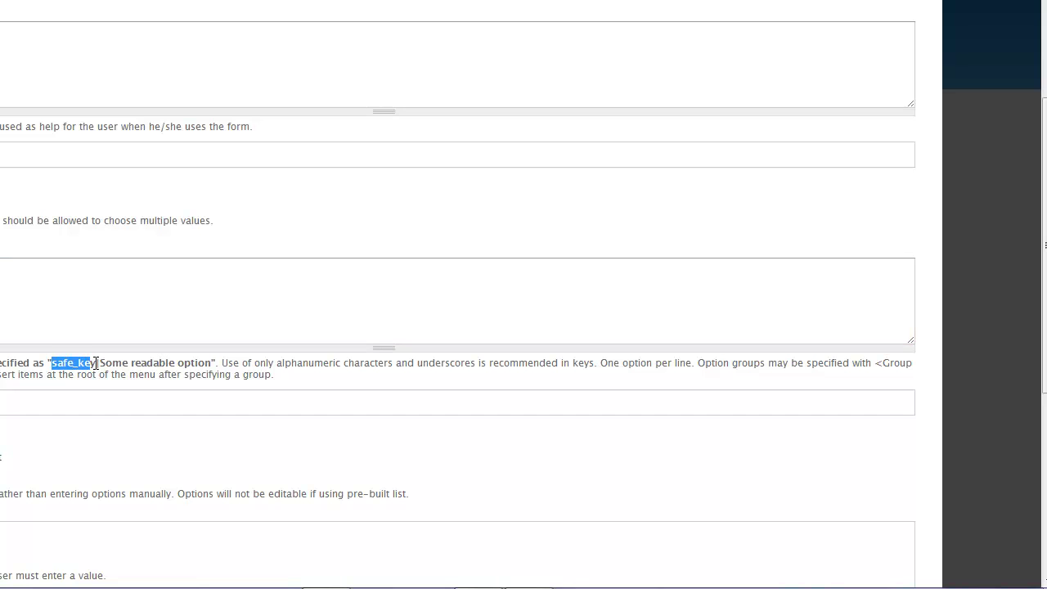
{"action": "left_click_drag", "start_coordinate": [96, 363], "coordinate": [57, 364]}
{"action": "left_click", "coordinate": [65, 285]}
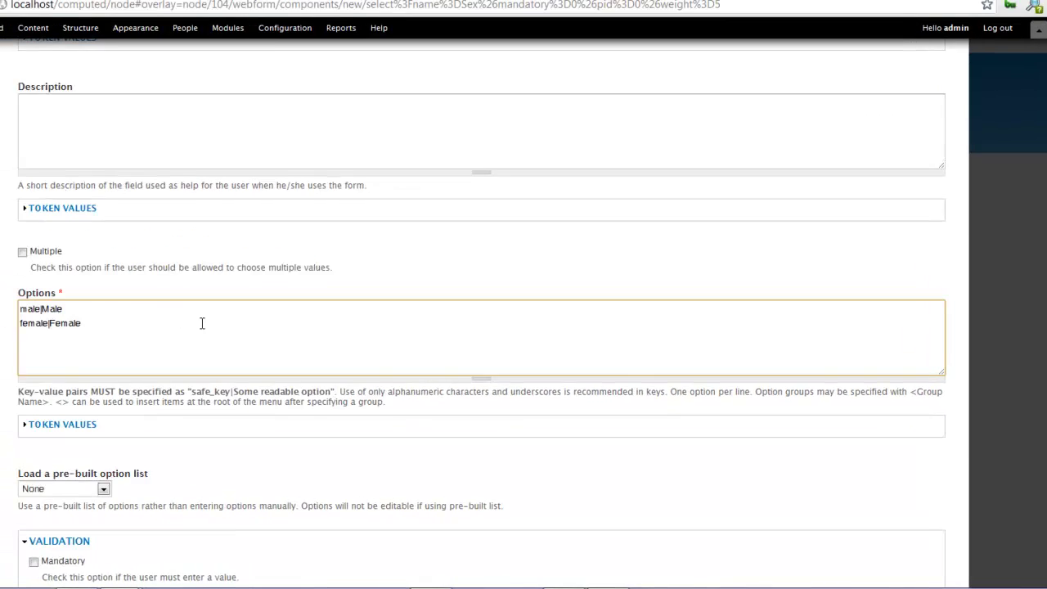
{"action": "scroll", "coordinate": [45, 242], "scroll_direction": "down", "scroll_amount": 1}
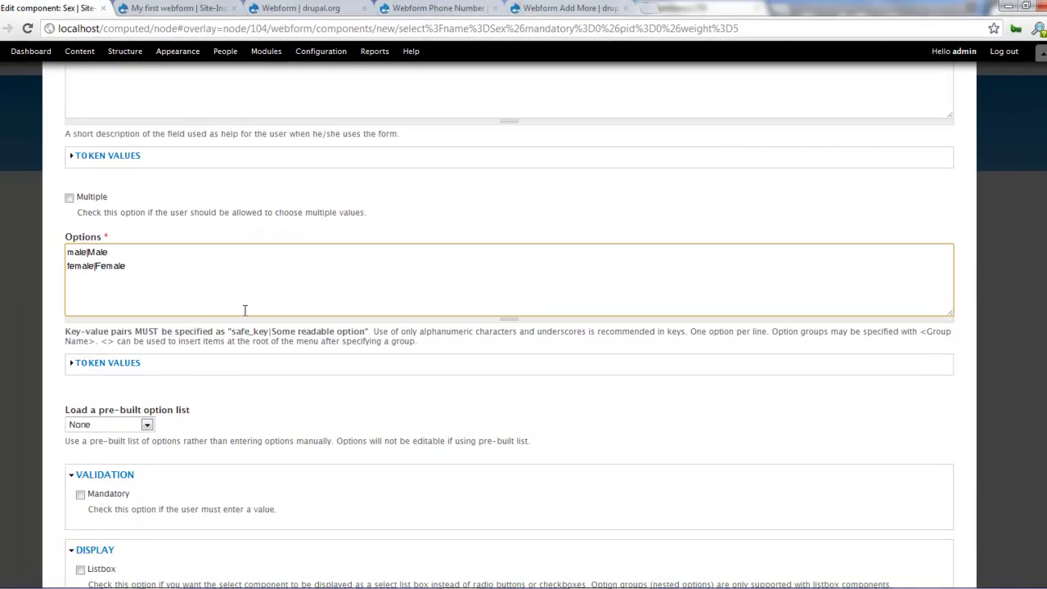
{"action": "scroll", "coordinate": [245, 310], "scroll_direction": "down", "scroll_amount": 1}
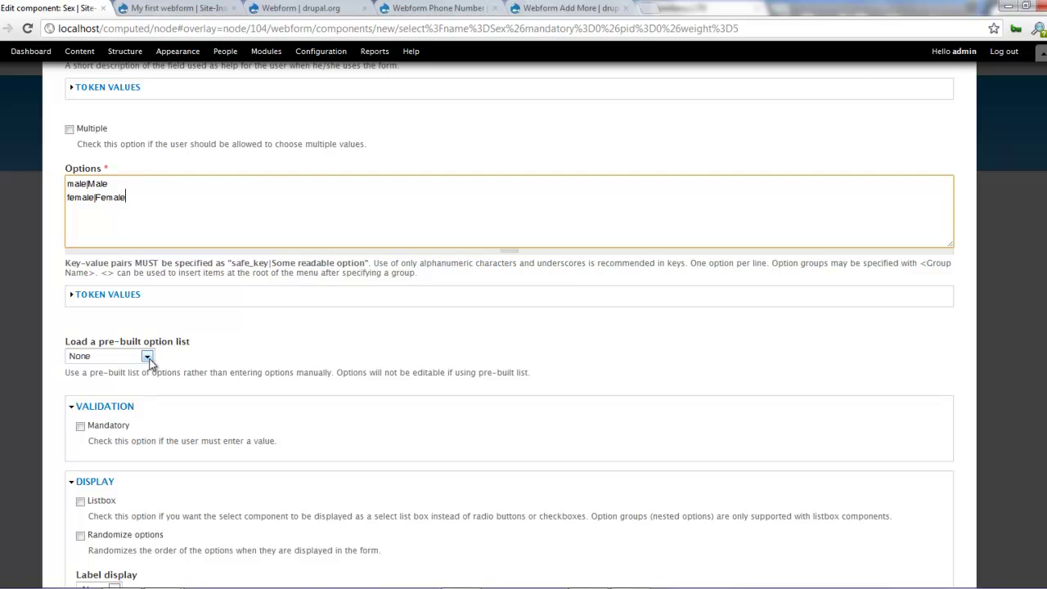
{"action": "scroll", "coordinate": [149, 360], "scroll_direction": "down", "scroll_amount": 2}
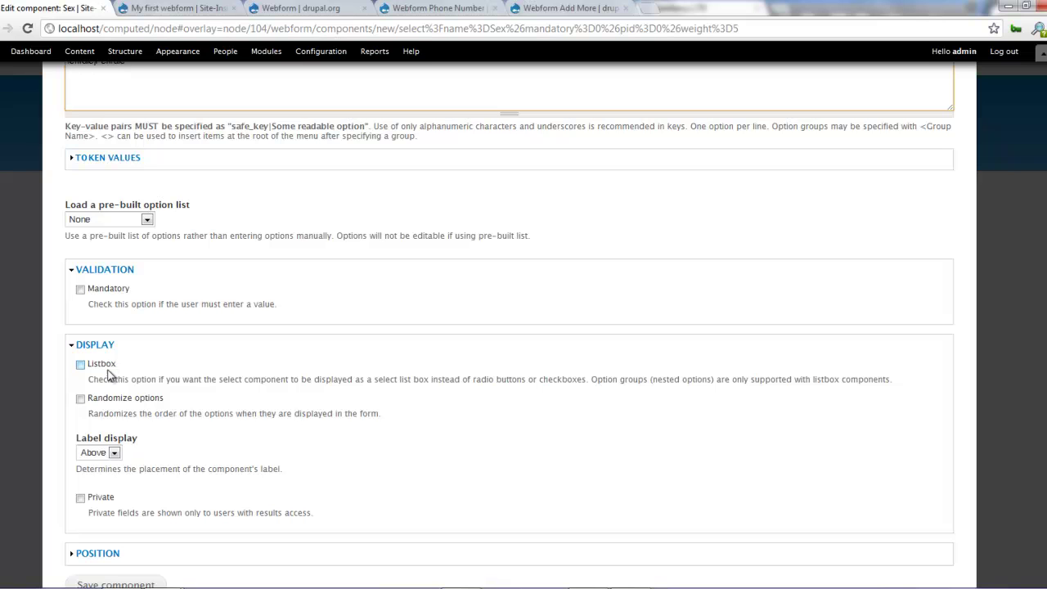
{"action": "scroll", "coordinate": [107, 376], "scroll_direction": "down", "scroll_amount": 1}
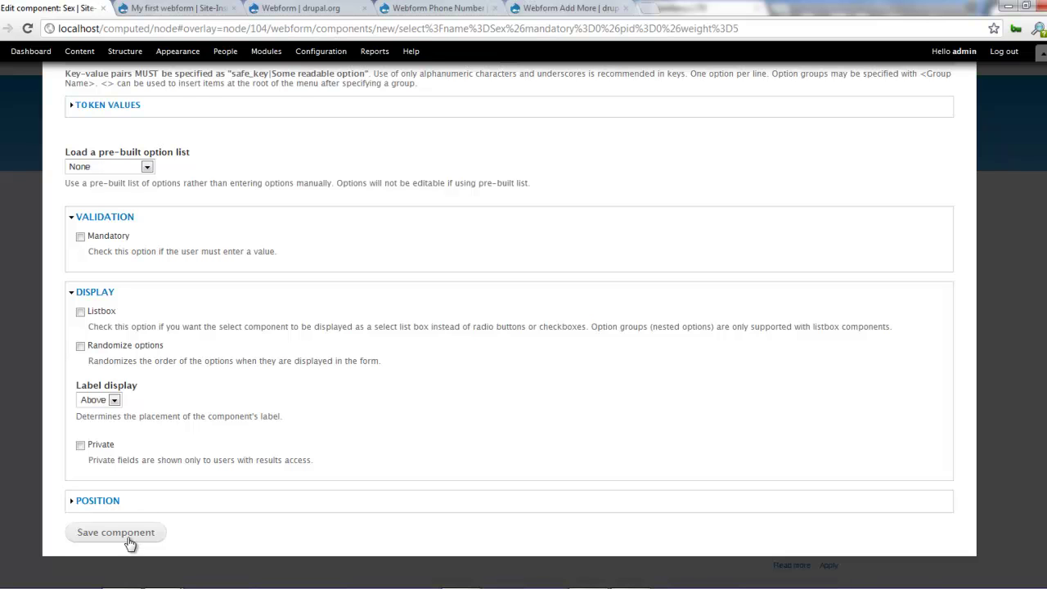
{"action": "left_click", "coordinate": [128, 543]}
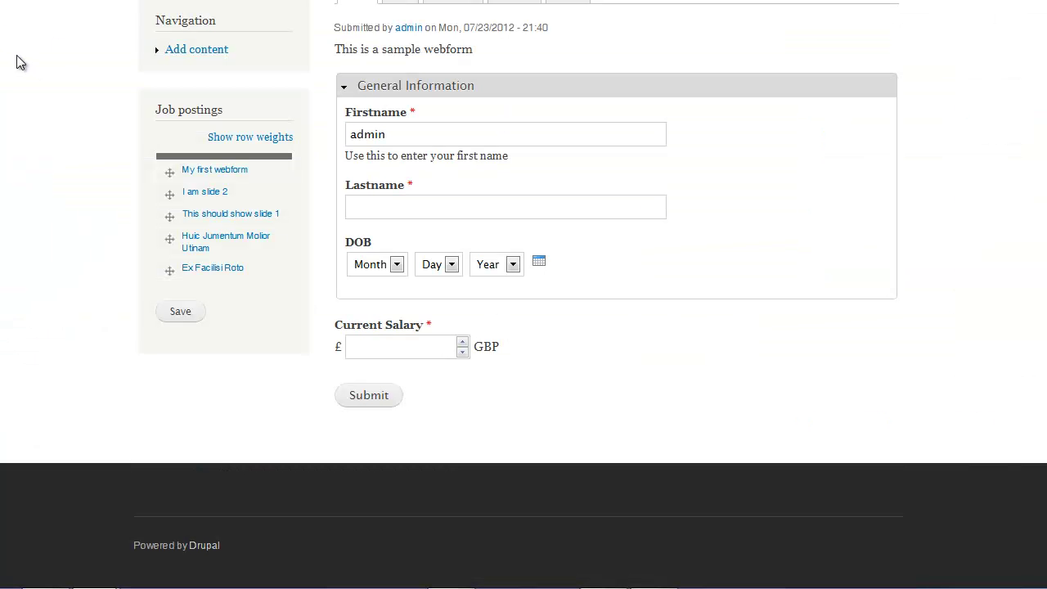
- Reload the published webform and try out the Male and Female choices of the Sex field
{"action": "key", "text": "F5"}
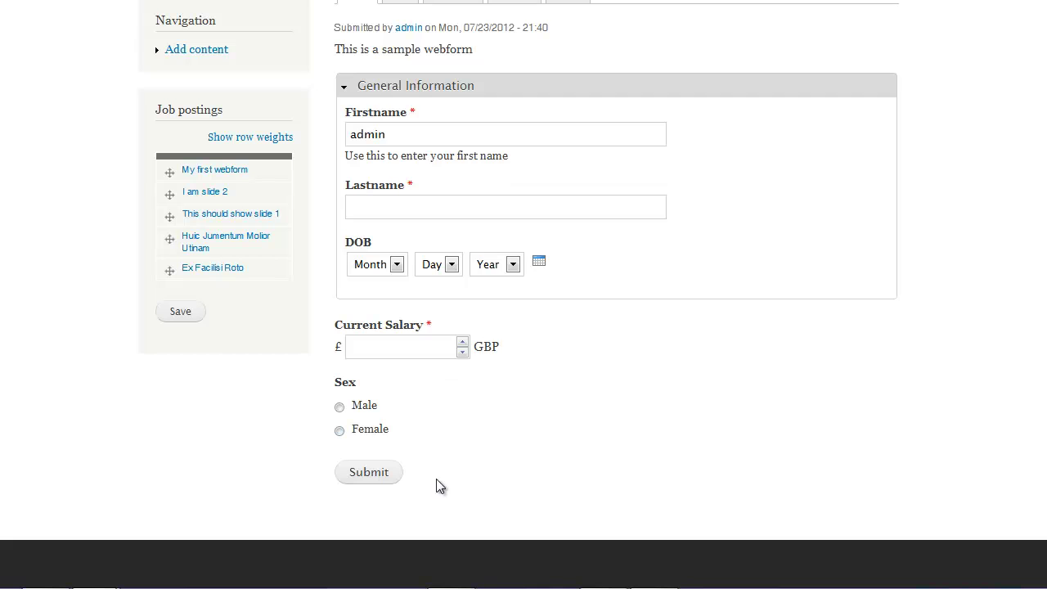
{"action": "left_click", "coordinate": [366, 415]}
{"action": "left_click", "coordinate": [368, 430]}
{"action": "left_click", "coordinate": [366, 433]}
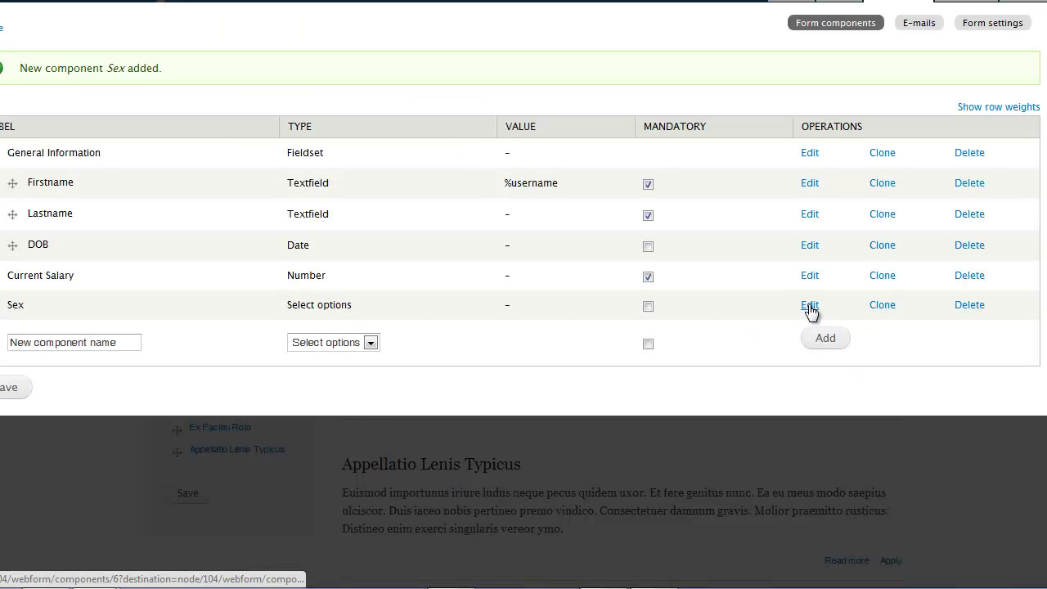
- Edit the Sex component so it displays as a listbox, and save the component
{"action": "left_click", "coordinate": [810, 308]}
{"action": "scroll", "coordinate": [134, 382], "scroll_direction": "down", "scroll_amount": 5}
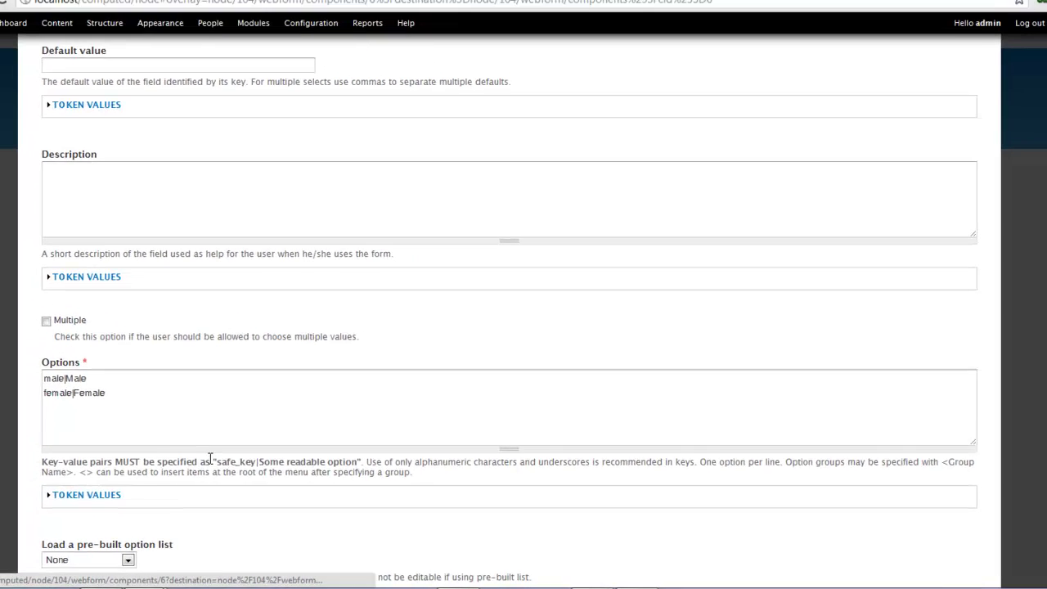
{"action": "scroll", "coordinate": [210, 458], "scroll_direction": "down", "scroll_amount": 3}
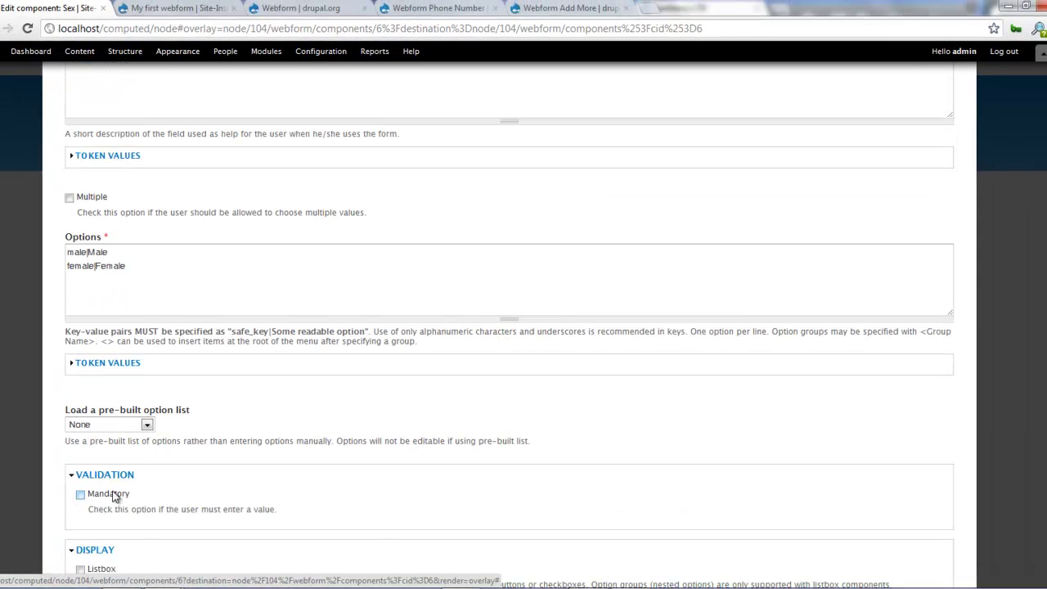
{"action": "scroll", "coordinate": [102, 504], "scroll_direction": "down", "scroll_amount": 2}
{"action": "left_click", "coordinate": [98, 432]}
{"action": "scroll", "coordinate": [102, 428], "scroll_direction": "down", "scroll_amount": 1}
{"action": "scroll", "coordinate": [106, 459], "scroll_direction": "down", "scroll_amount": 1}
{"action": "left_click", "coordinate": [126, 534]}
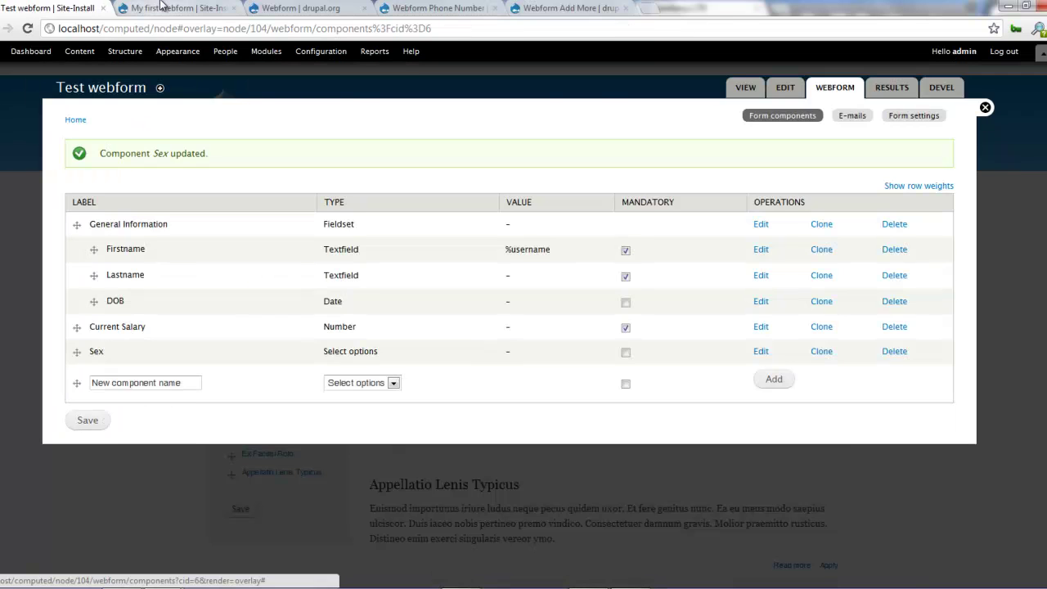
- Reload the published webform and examine the choices in the Sex field's select list
{"action": "left_click", "coordinate": [161, 5]}
{"action": "key", "text": "F5"}
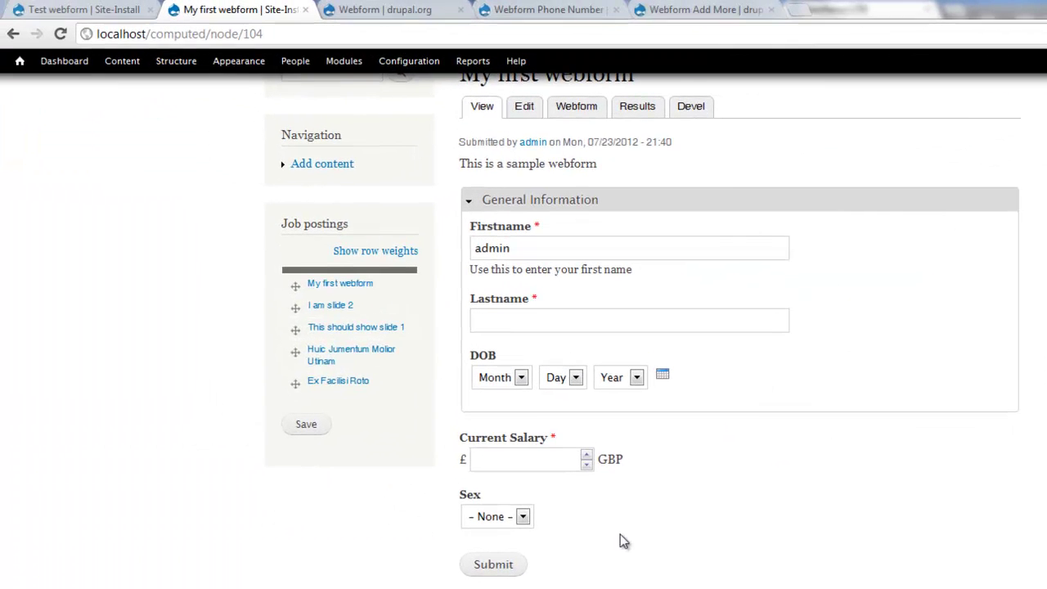
{"action": "left_click", "coordinate": [523, 517]}
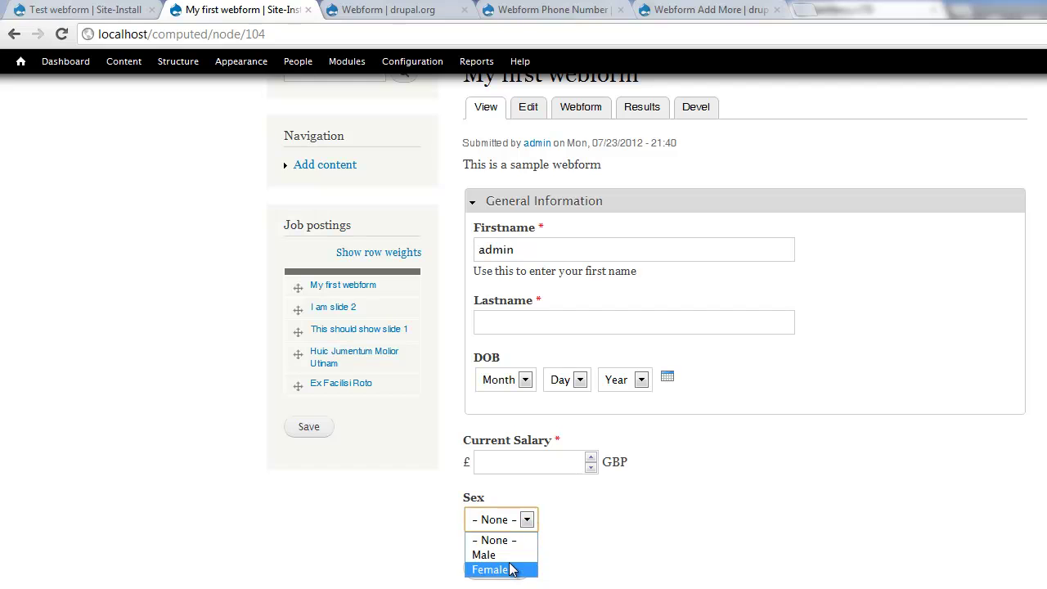
{"action": "left_click", "coordinate": [528, 520]}
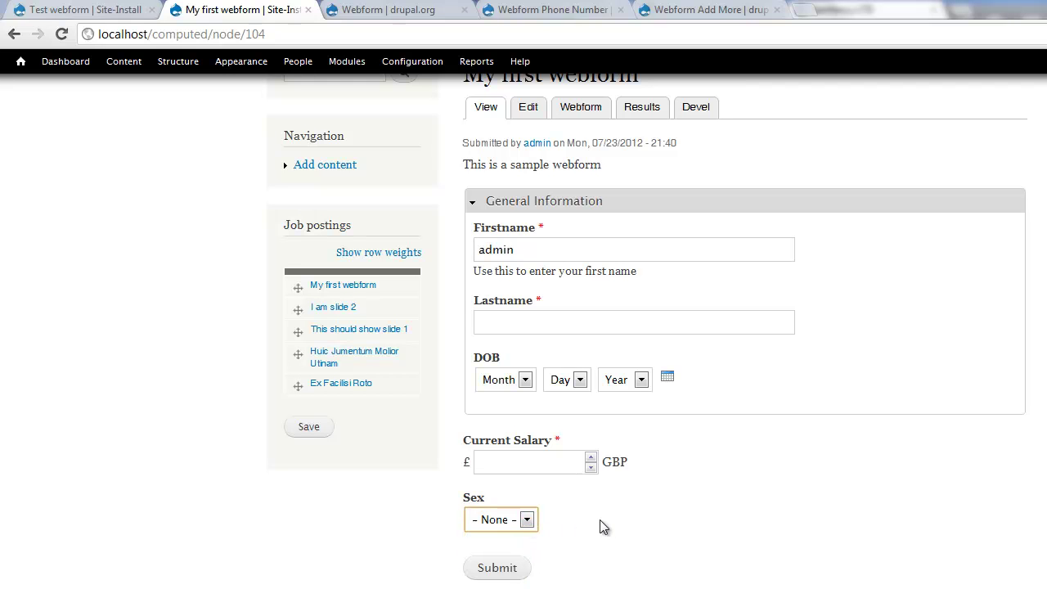
{"action": "left_click", "coordinate": [608, 527]}
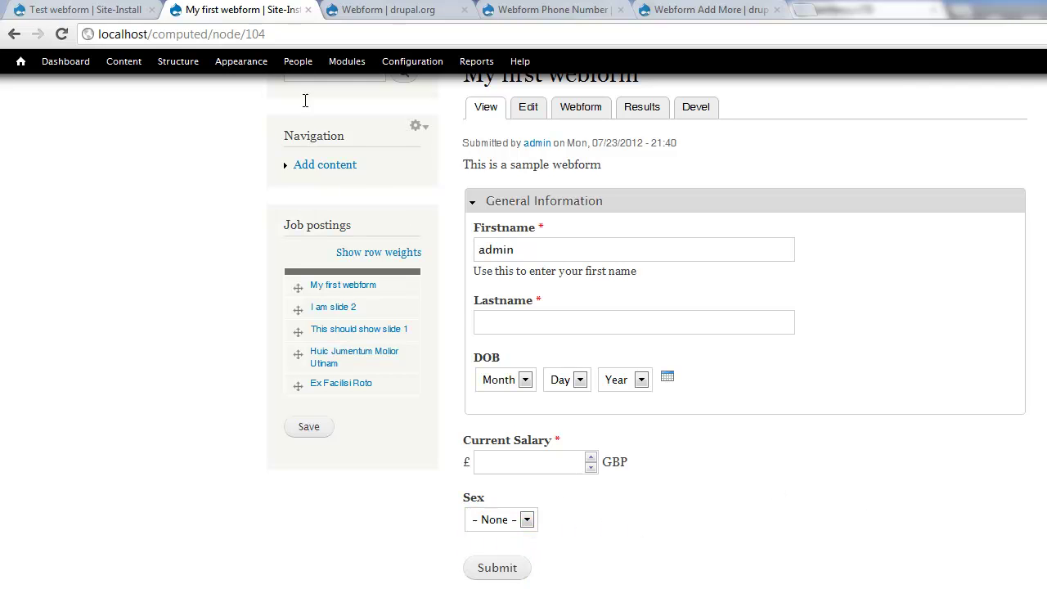
- Add a Select options component named "Subscribe to newsletter" to the webform
{"action": "left_click", "coordinate": [70, 8]}
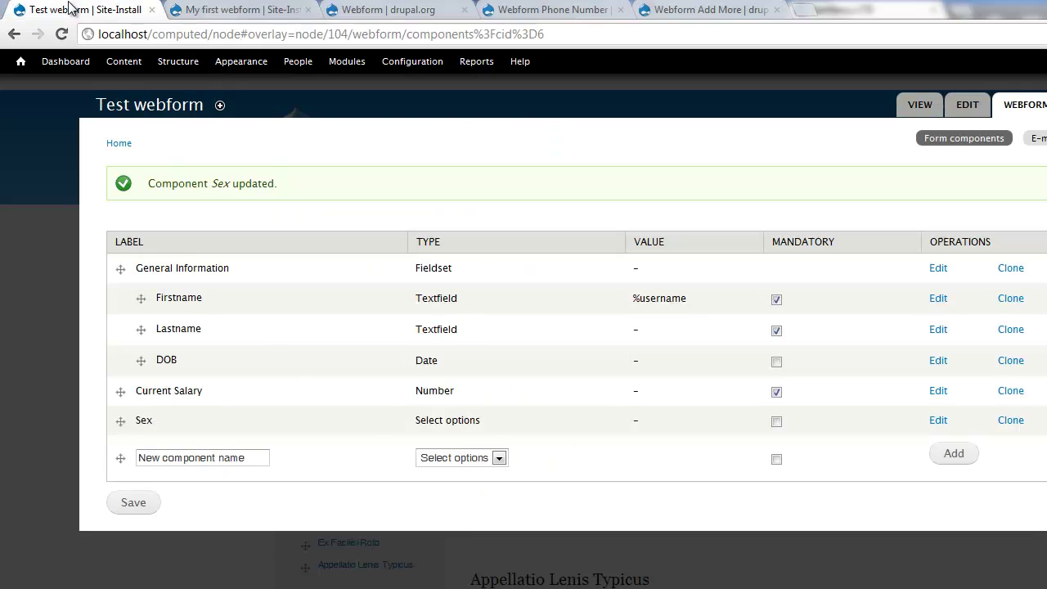
{"action": "left_click", "coordinate": [249, 455]}
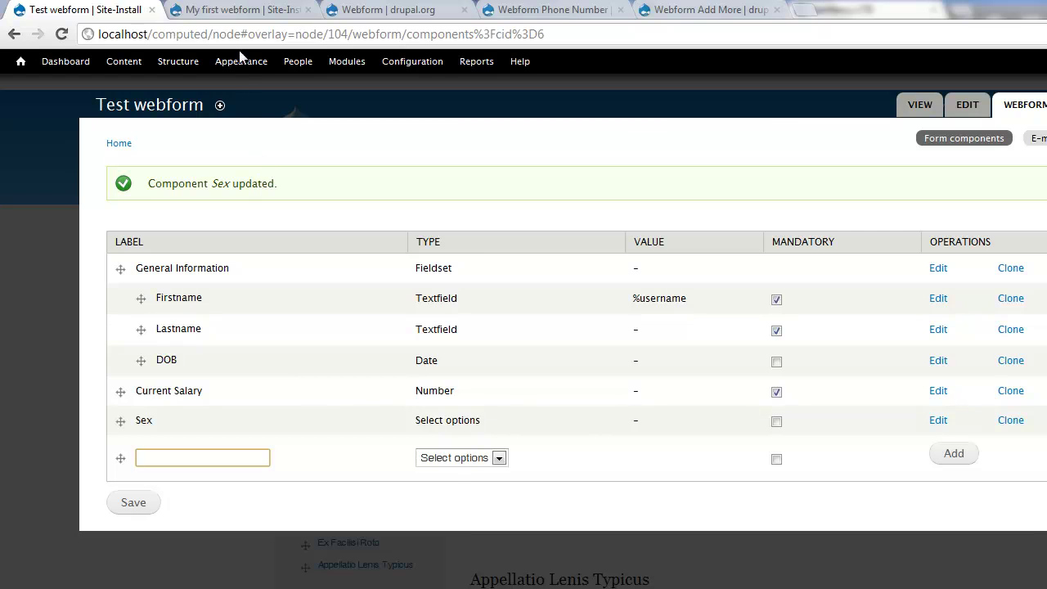
{"action": "left_click", "coordinate": [233, 12]}
{"action": "left_click", "coordinate": [96, 10]}
{"action": "type", "text": "Subscribe to newslettter"}
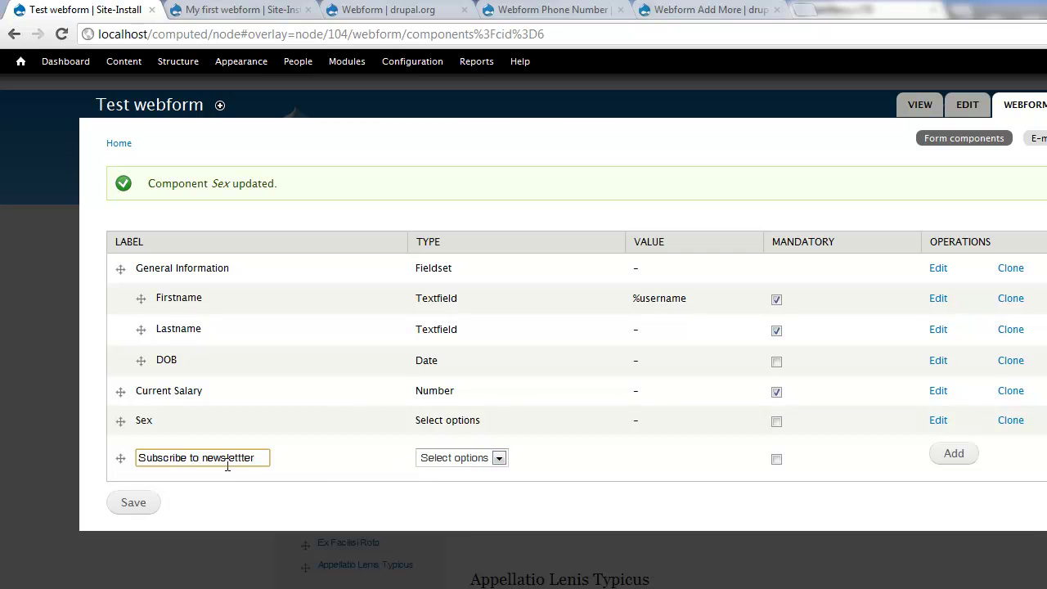
{"action": "left_click", "coordinate": [242, 459]}
{"action": "key", "text": "BackSpace"}
{"action": "left_click", "coordinate": [498, 462]}
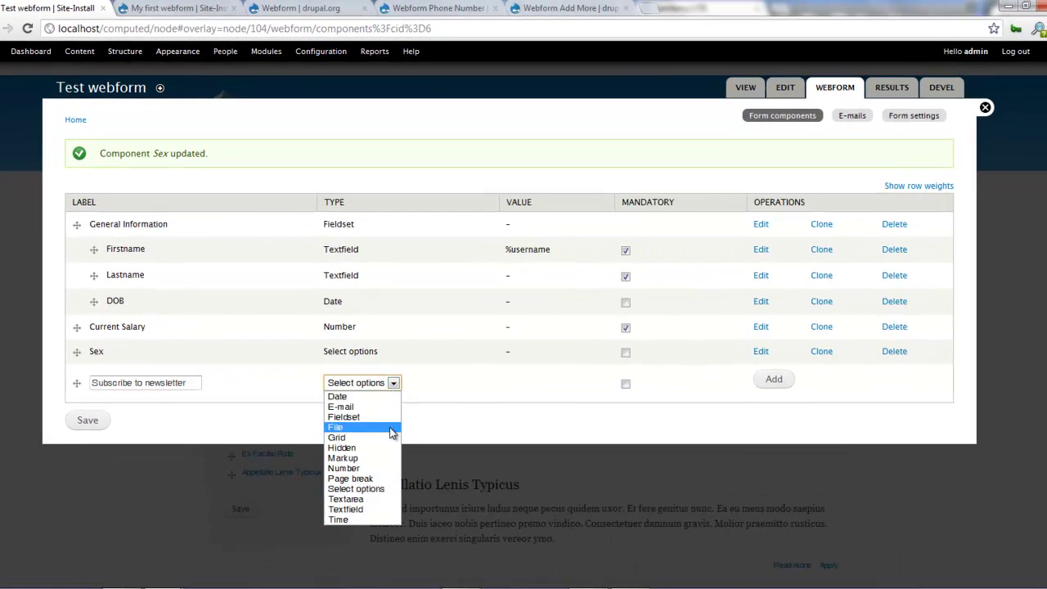
{"action": "left_click", "coordinate": [369, 489]}
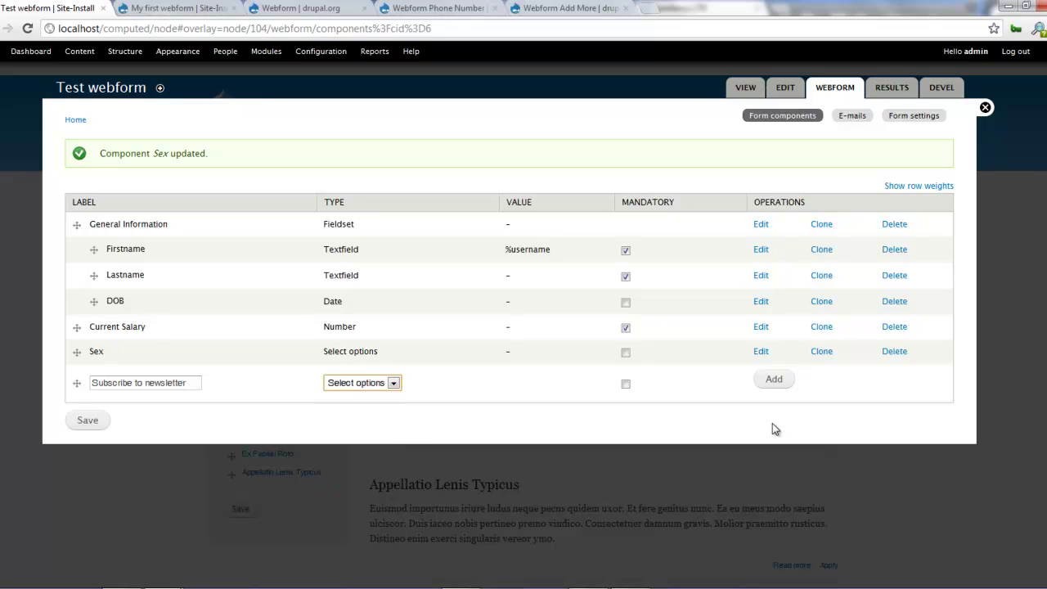
{"action": "left_click", "coordinate": [771, 379]}
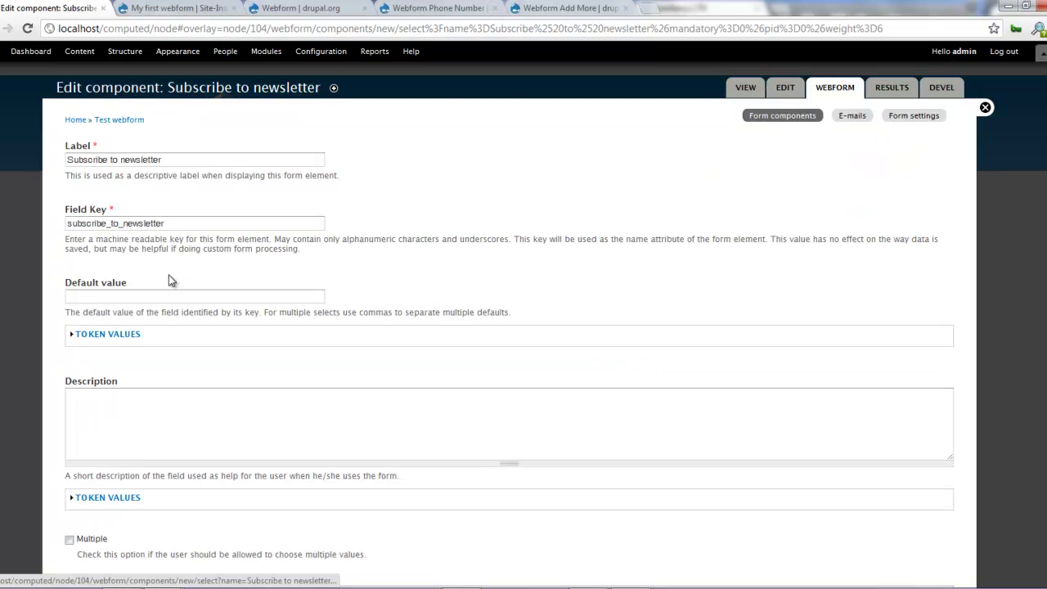
- Enter subscribe|Subscribe to newsletter as the newsletter component's only option and save the component
{"action": "scroll", "coordinate": [175, 374], "scroll_direction": "down", "scroll_amount": 3}
{"action": "left_click", "coordinate": [132, 402]}
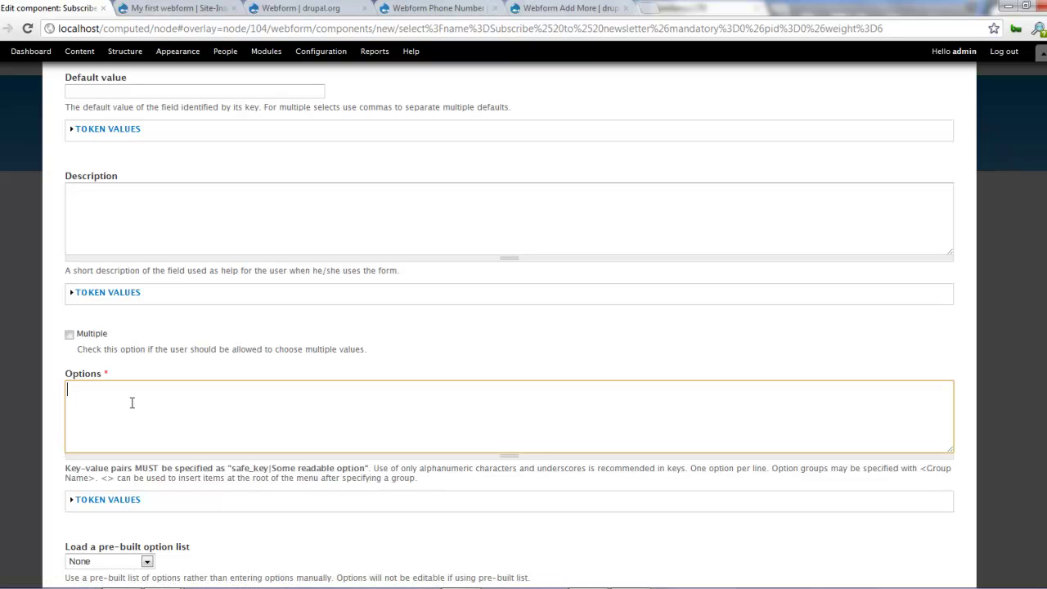
{"action": "type", "text": "subscribe|Subscribe to newsletter"}
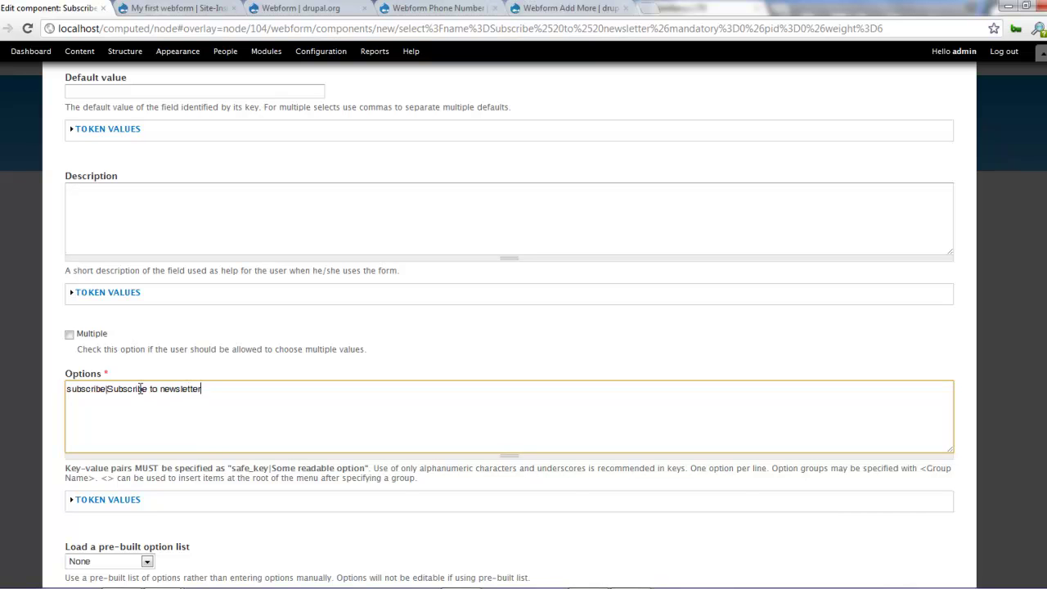
{"action": "scroll", "coordinate": [139, 388], "scroll_direction": "down", "scroll_amount": 5}
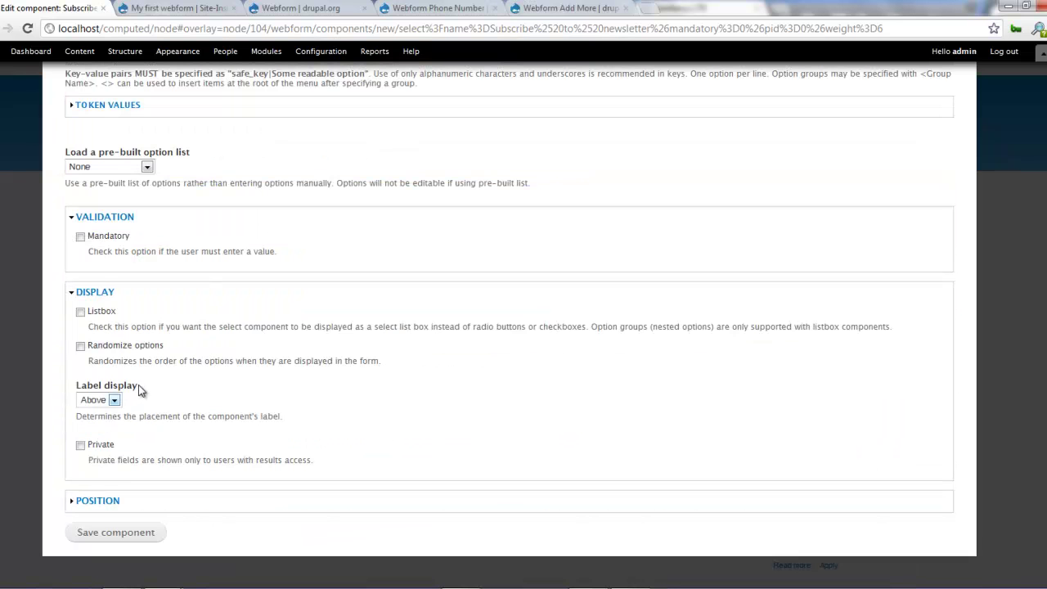
{"action": "left_click", "coordinate": [117, 534]}
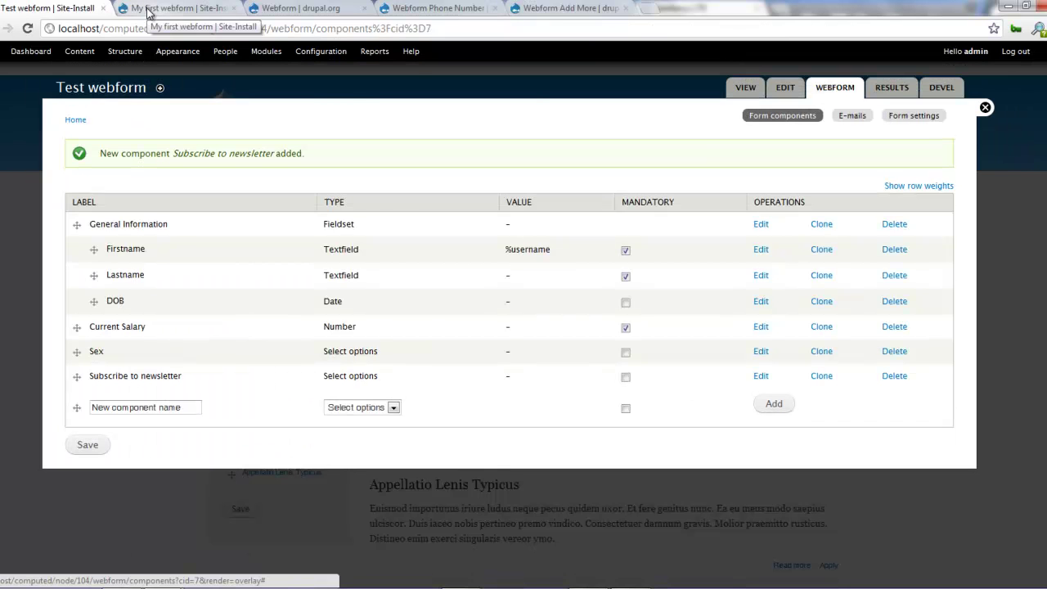
- Reload the published webform and try out the Subscribe to newsletter choice
{"action": "left_click", "coordinate": [150, 8]}
{"action": "key", "text": "F5"}
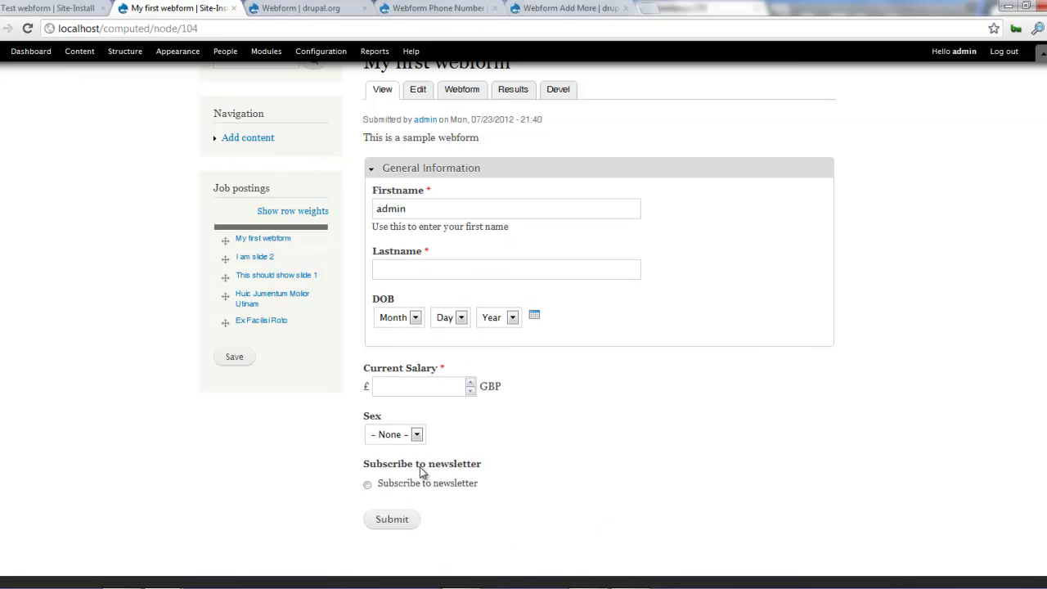
{"action": "left_click", "coordinate": [368, 486]}
- Edit the Subscribe to newsletter component to allow multiple values, and save the component
{"action": "left_click", "coordinate": [10, 6]}
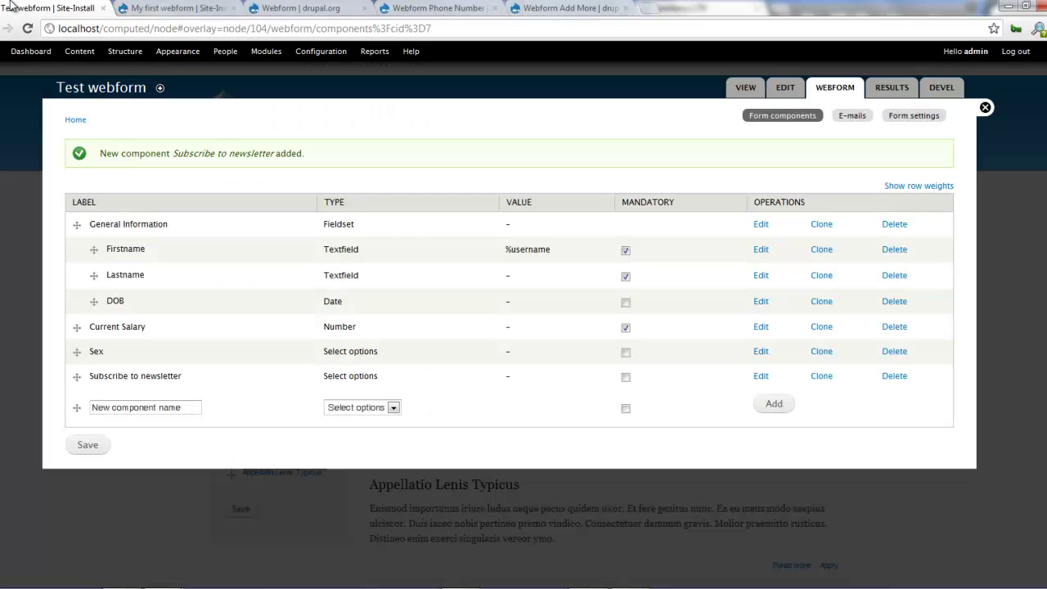
{"action": "left_click", "coordinate": [761, 378]}
{"action": "scroll", "coordinate": [126, 398], "scroll_direction": "down", "scroll_amount": 2}
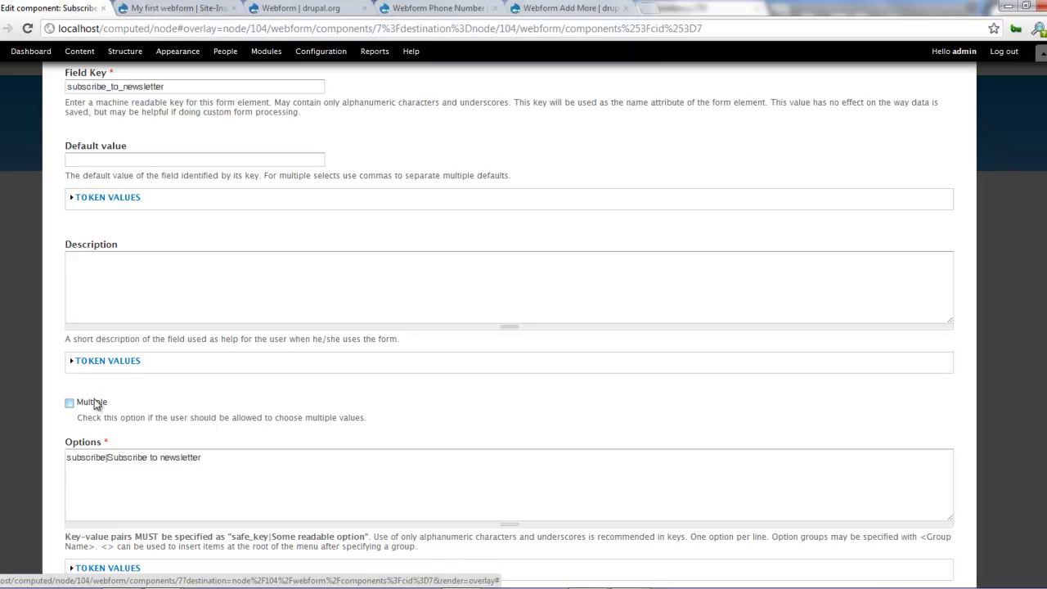
{"action": "scroll", "coordinate": [96, 404], "scroll_direction": "down", "scroll_amount": 5}
{"action": "left_click", "coordinate": [115, 532]}
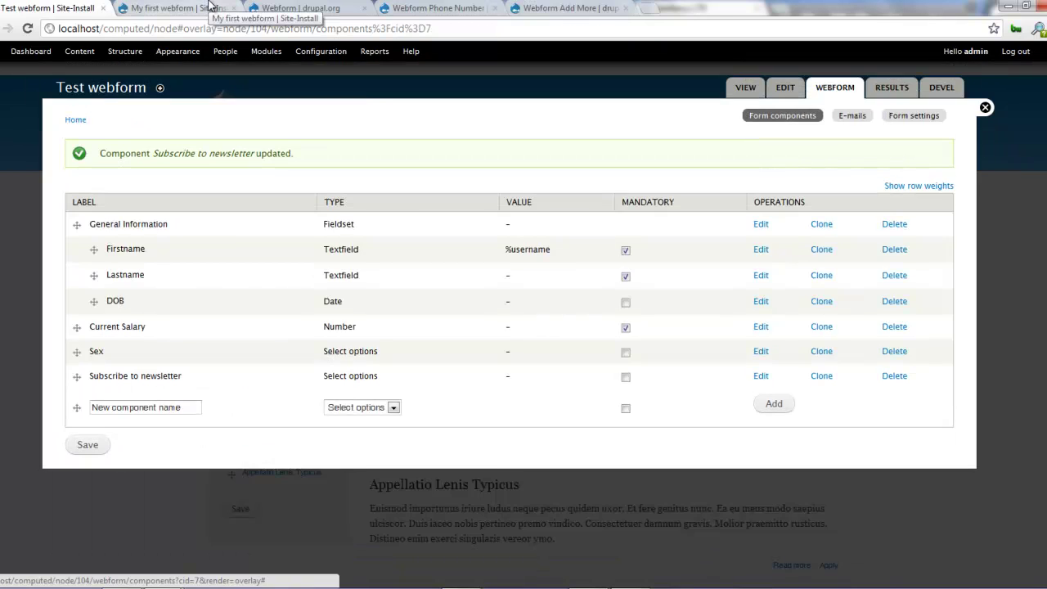
- Reload the published webform and toggle the Subscribe to newsletter checkbox on and off
{"action": "left_click", "coordinate": [210, 7]}
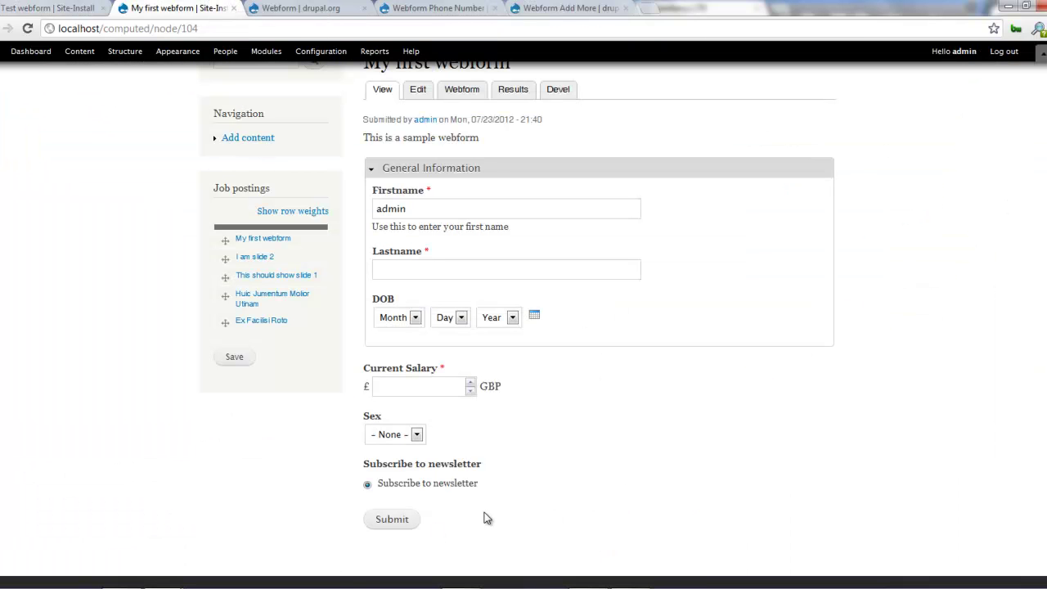
{"action": "key", "text": "F5"}
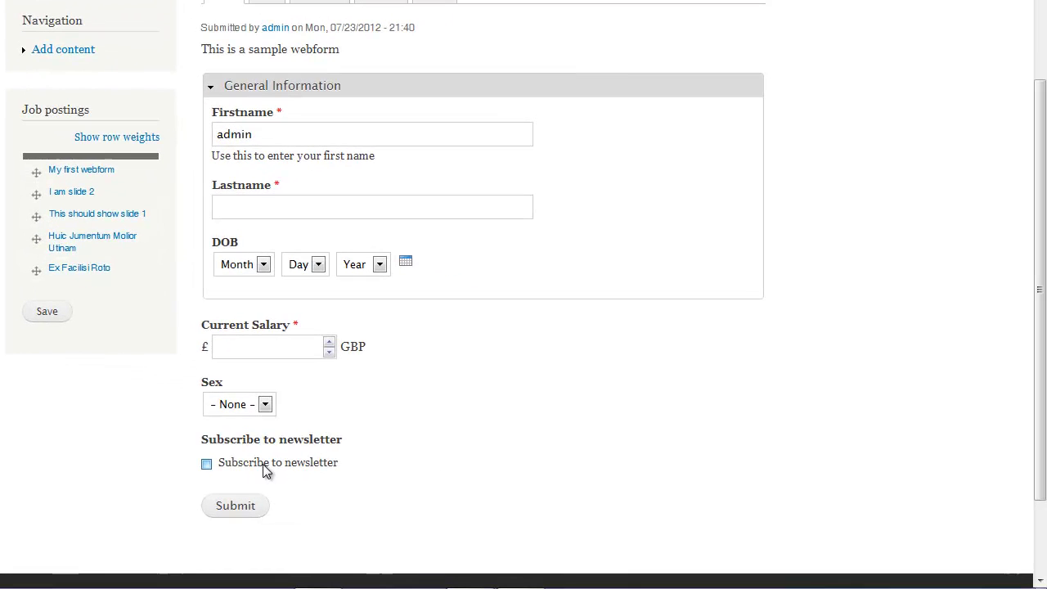
{"action": "left_click", "coordinate": [266, 471]}
{"action": "left_click", "coordinate": [266, 470]}
{"action": "left_click", "coordinate": [266, 470]}
{"action": "left_click", "coordinate": [264, 468]}
{"action": "left_click", "coordinate": [264, 468]}
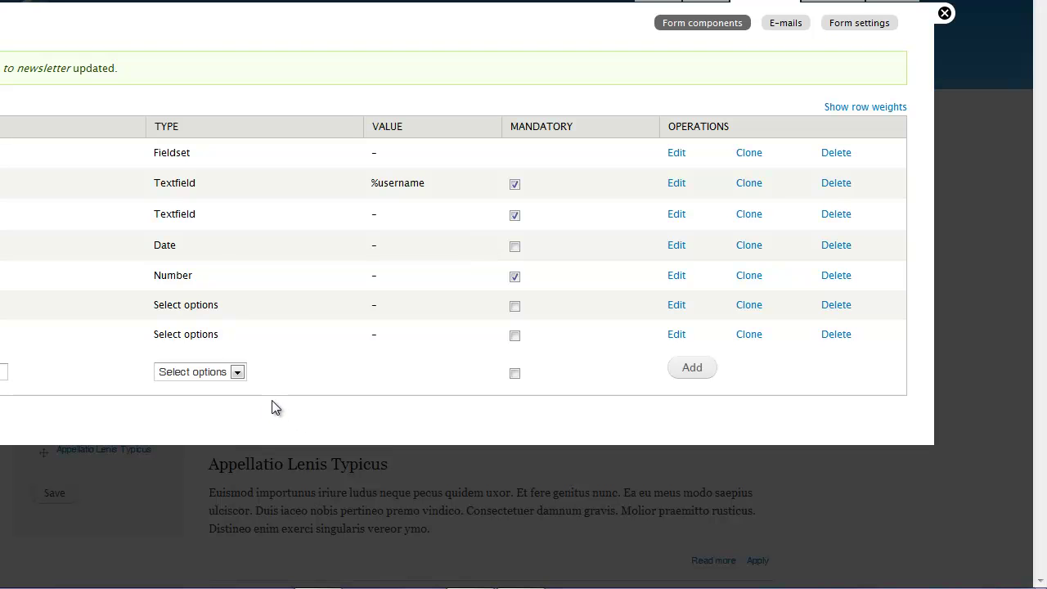
- Add a Textarea component named "Describe yourself" to the webform
{"action": "left_click", "coordinate": [227, 371]}
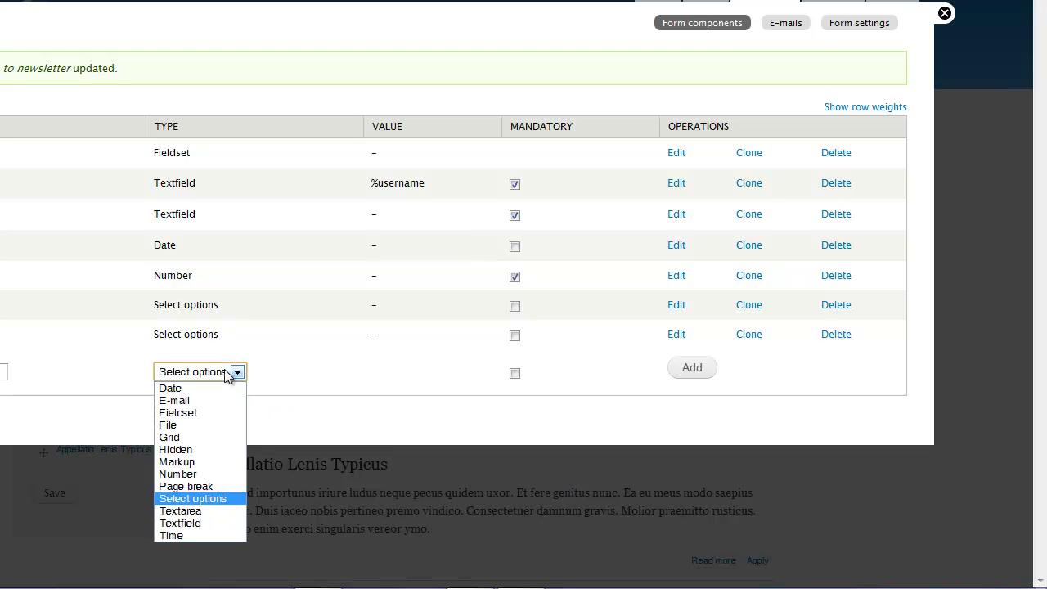
{"action": "left_click", "coordinate": [39, 375]}
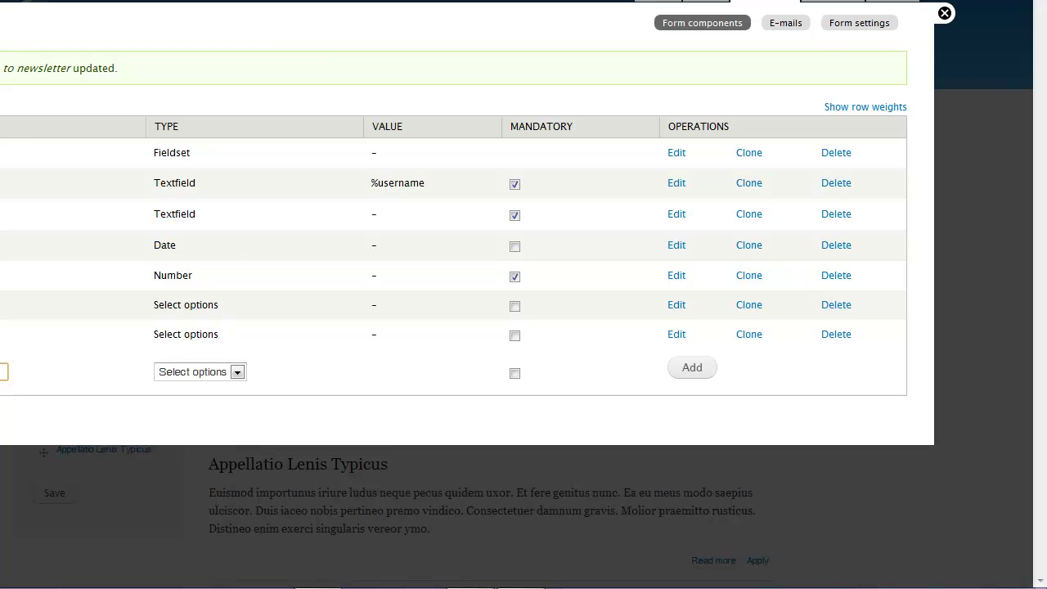
{"action": "left_click", "coordinate": [226, 373]}
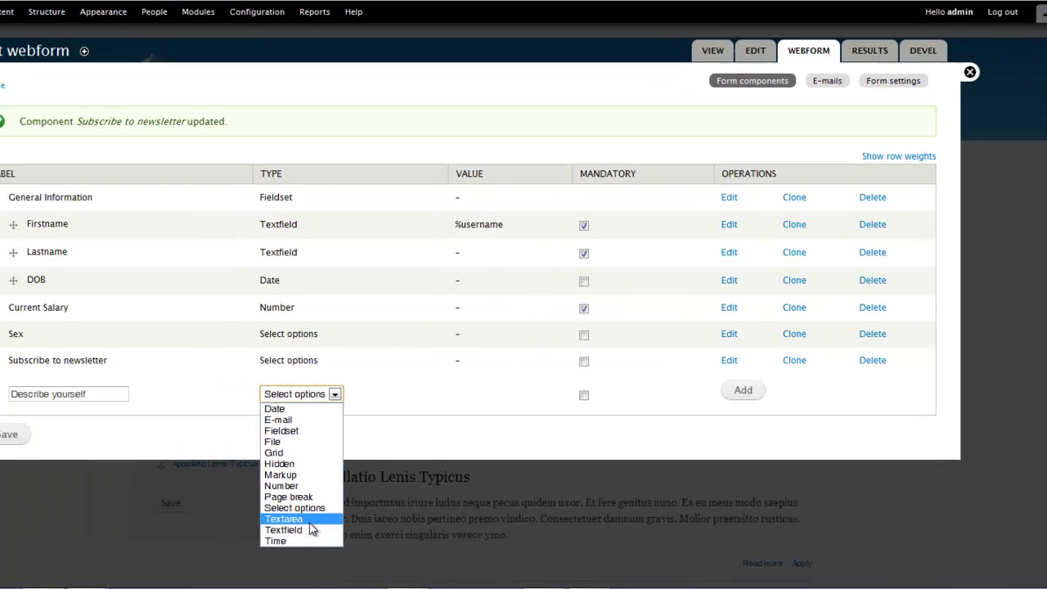
{"action": "left_click", "coordinate": [211, 512]}
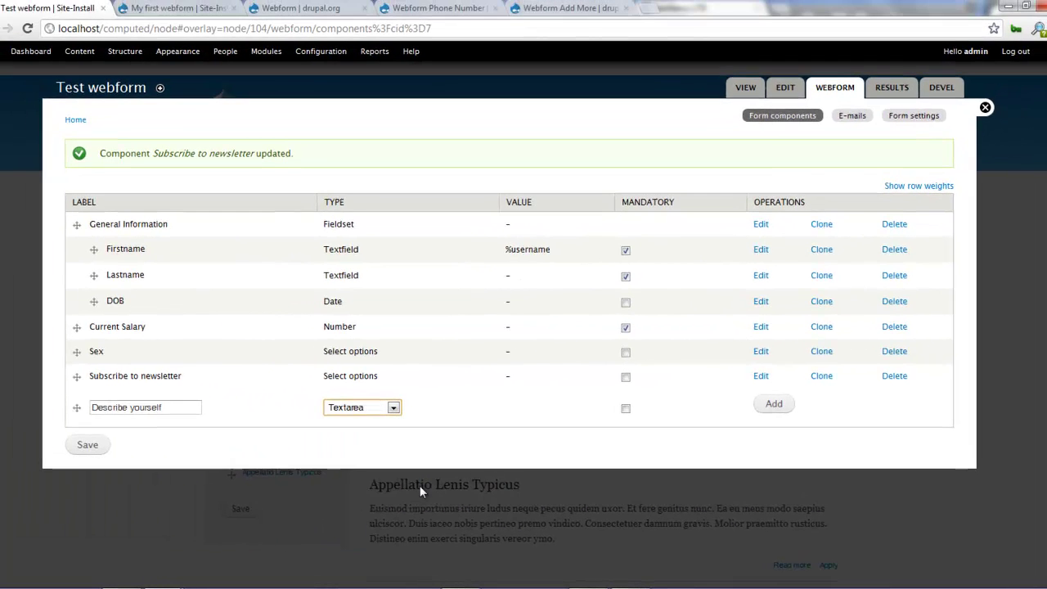
{"action": "left_click", "coordinate": [772, 402]}
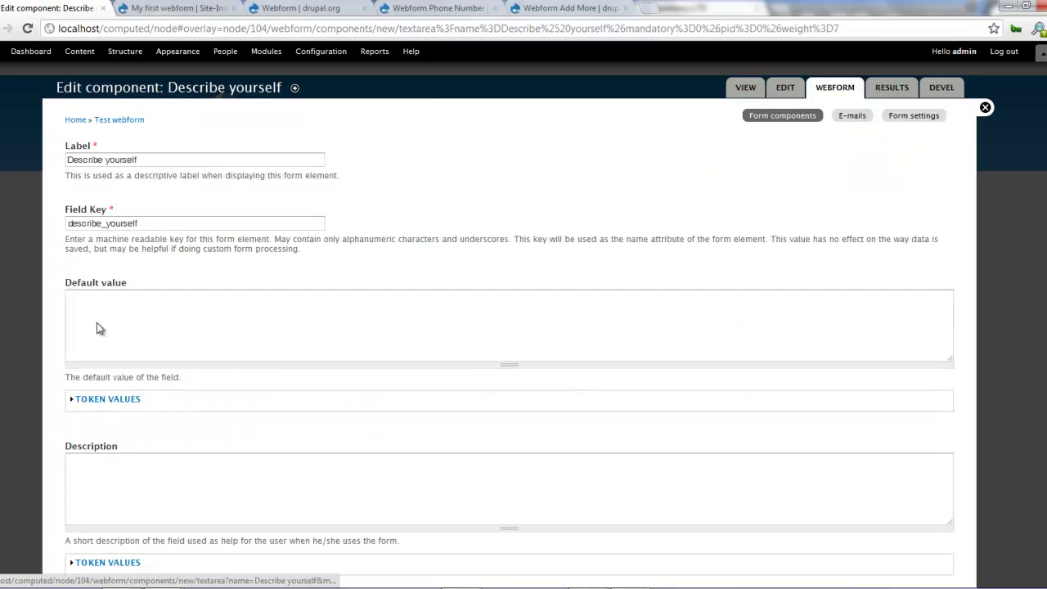
- Give the Describe yourself component the description "Describe yourself in 300 words", keep it resizable, and save the component
{"action": "scroll", "coordinate": [198, 292], "scroll_direction": "down", "scroll_amount": 2}
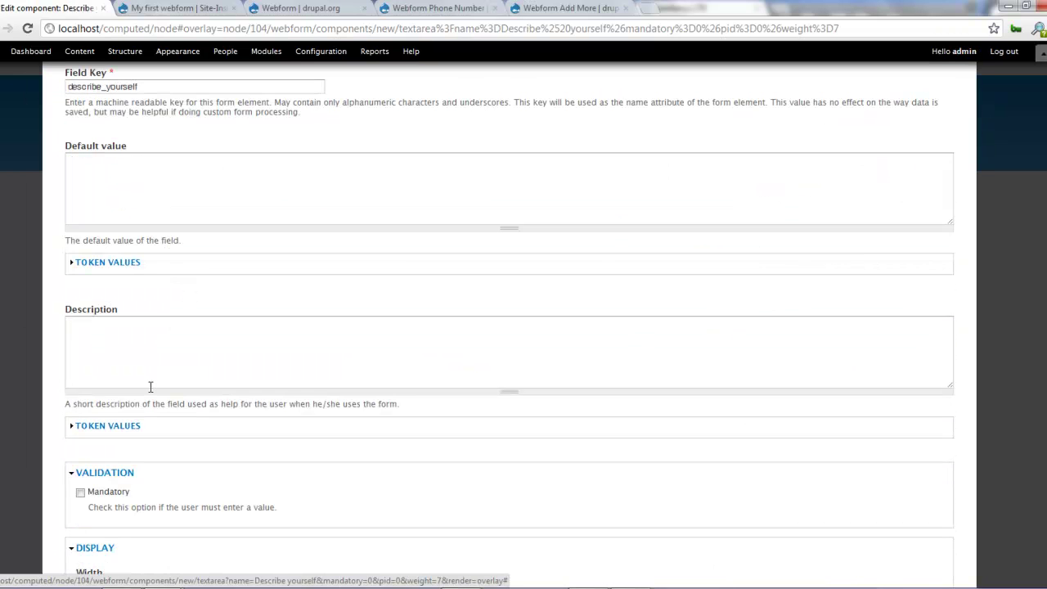
{"action": "scroll", "coordinate": [145, 387], "scroll_direction": "down", "scroll_amount": 2}
{"action": "scroll", "coordinate": [144, 384], "scroll_direction": "down", "scroll_amount": 2}
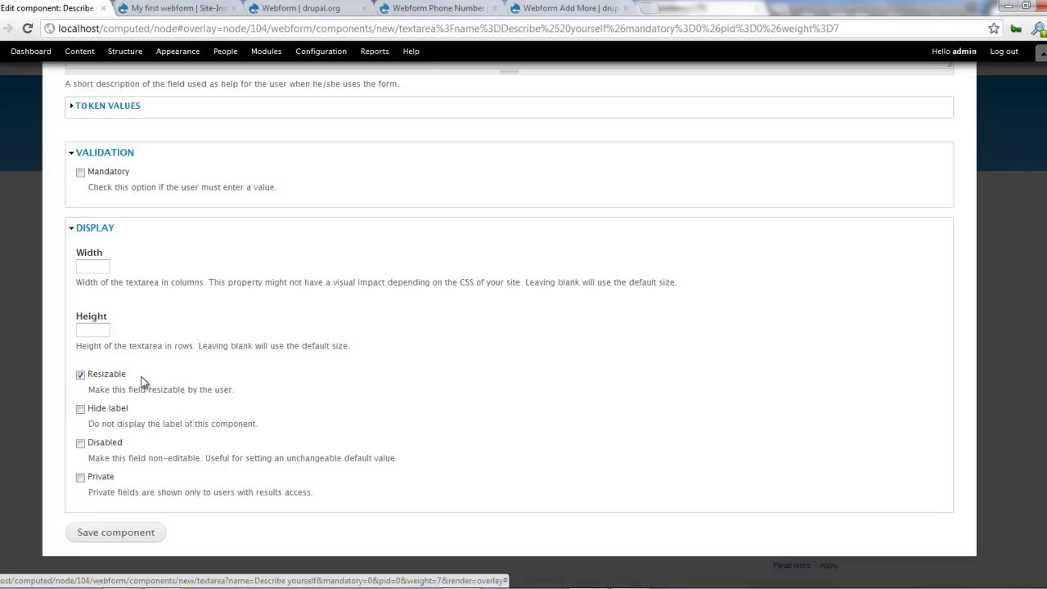
{"action": "scroll", "coordinate": [142, 380], "scroll_direction": "up", "scroll_amount": 2}
{"action": "left_click", "coordinate": [149, 220]}
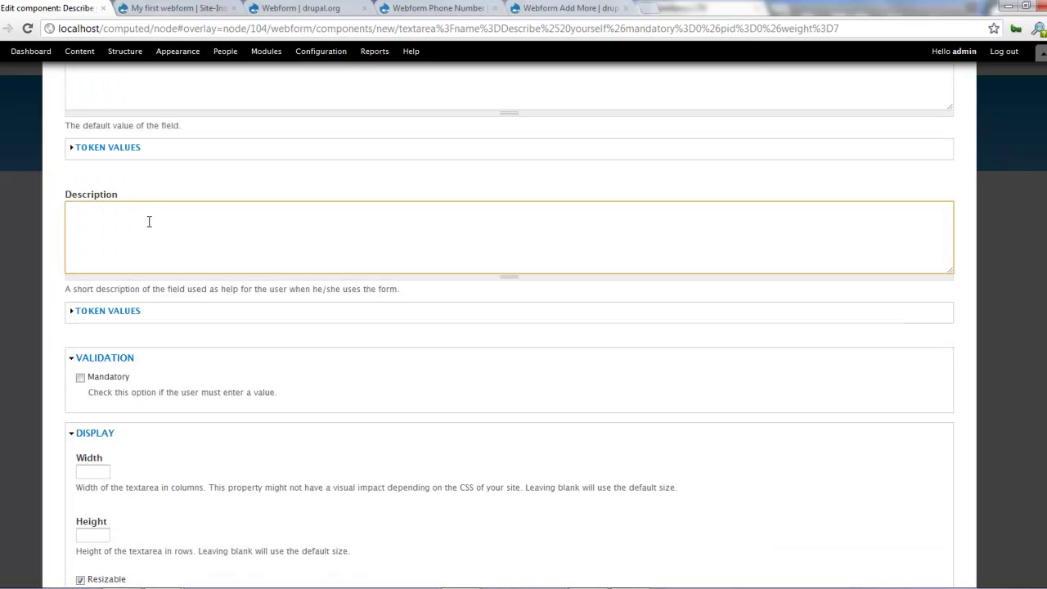
{"action": "type", "text": "Describe yourself in 300 words"}
{"action": "scroll", "coordinate": [149, 221], "scroll_direction": "down", "scroll_amount": 3}
{"action": "scroll", "coordinate": [123, 300], "scroll_direction": "down", "scroll_amount": 2}
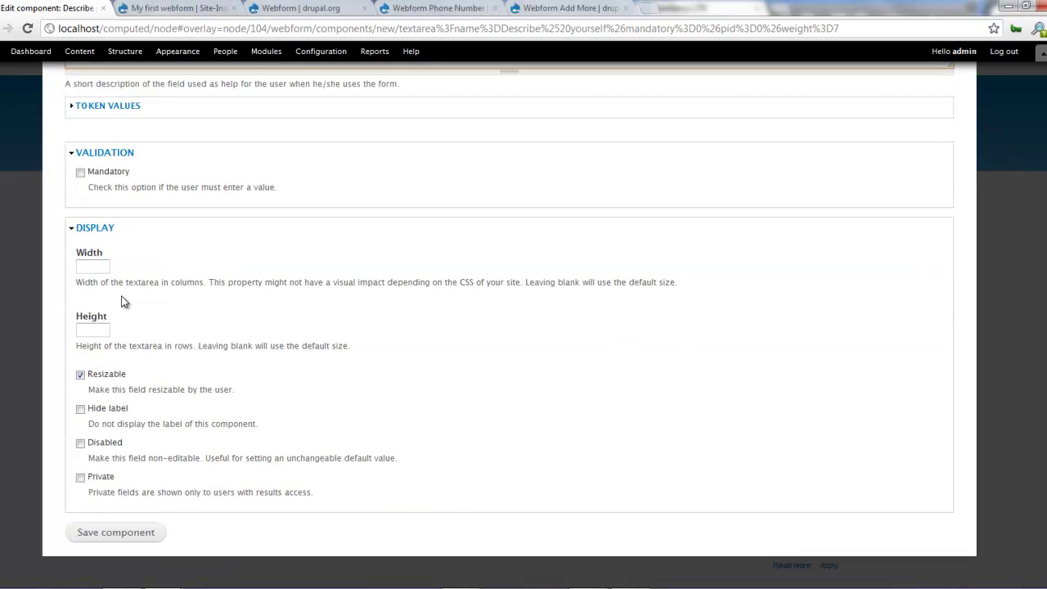
{"action": "scroll", "coordinate": [121, 302], "scroll_direction": "up", "scroll_amount": 5}
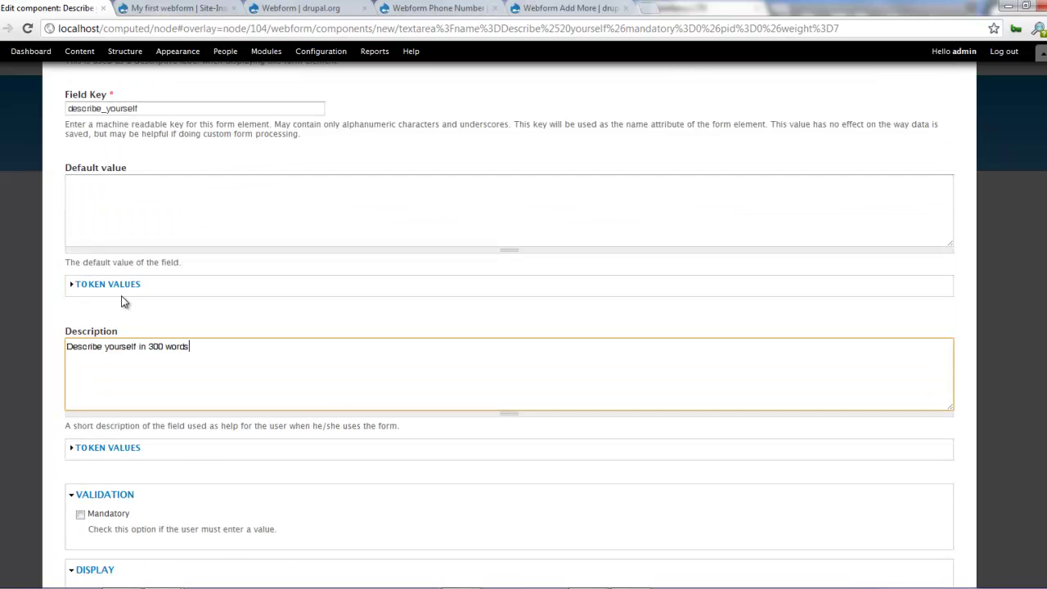
{"action": "scroll", "coordinate": [121, 302], "scroll_direction": "down", "scroll_amount": 4}
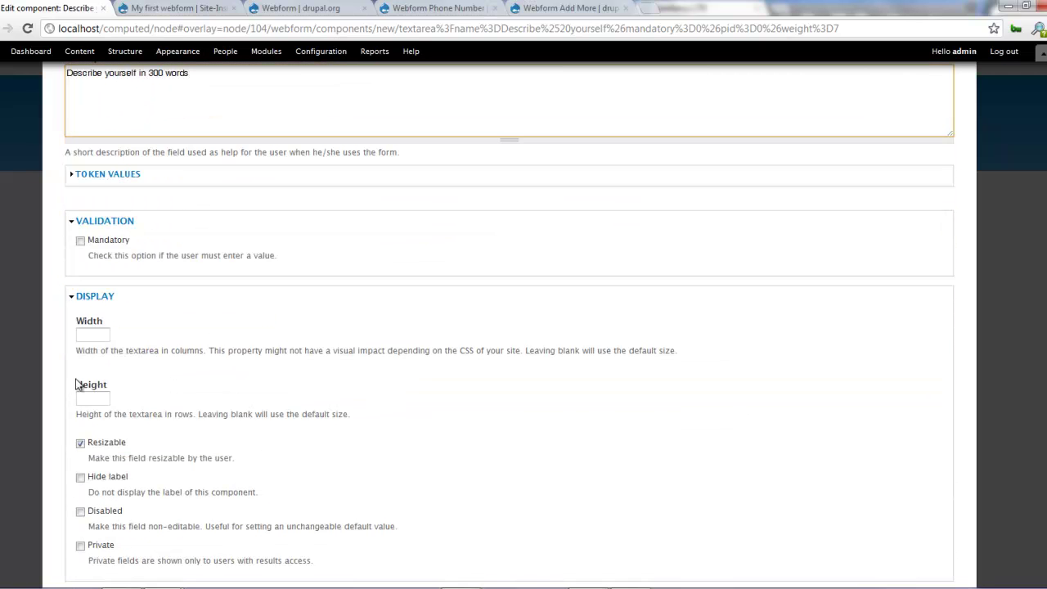
{"action": "scroll", "coordinate": [120, 322], "scroll_direction": "down", "scroll_amount": 1}
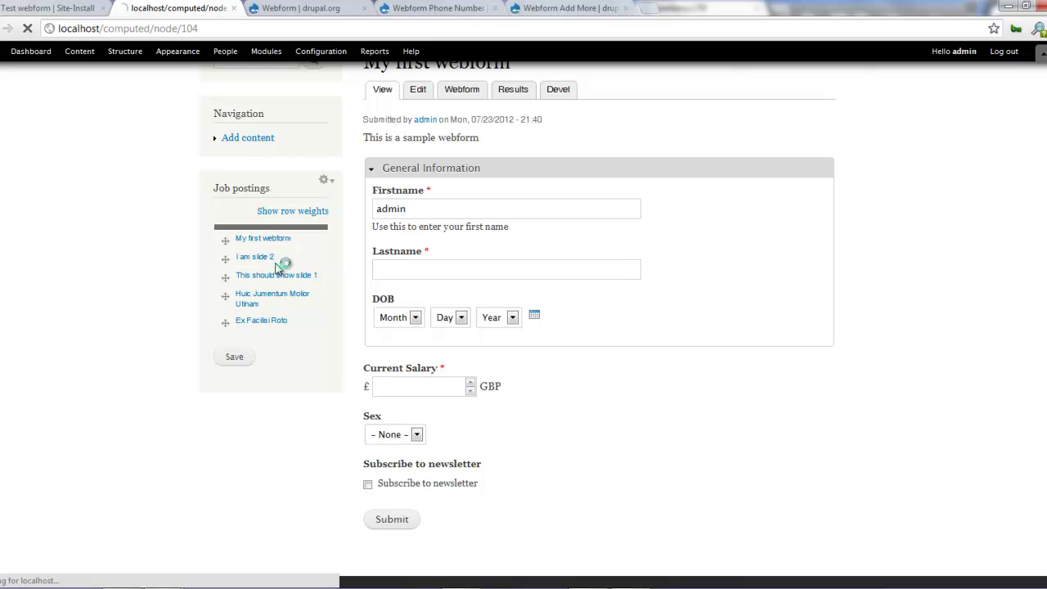
- Check the Describe yourself text area on the reloaded published webform and try resizing its height
{"action": "scroll", "coordinate": [496, 428], "scroll_direction": "down", "scroll_amount": 3}
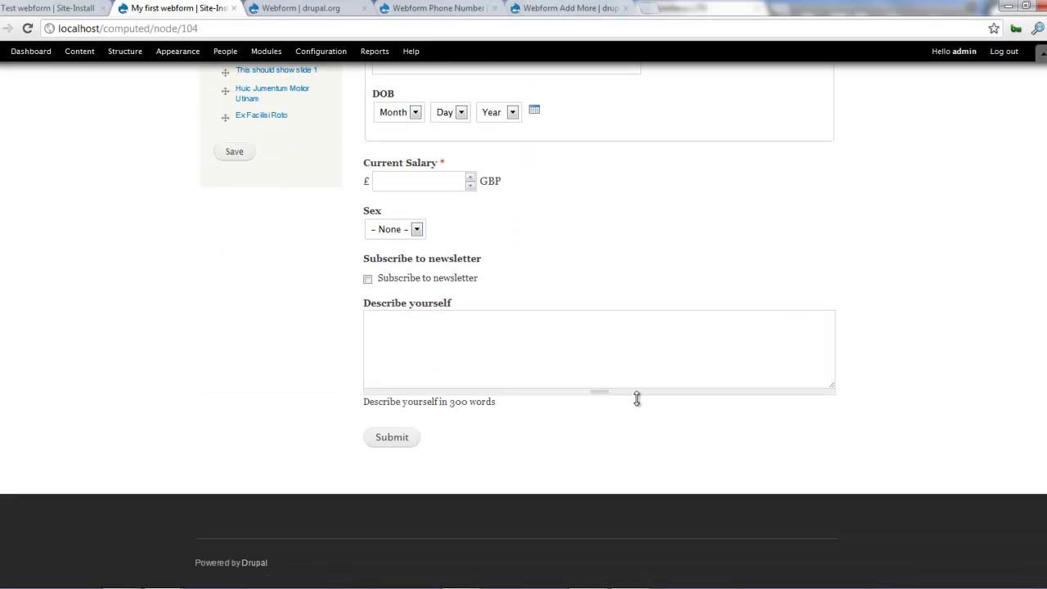
{"action": "left_click_drag", "start_coordinate": [603, 392], "coordinate": [600, 417]}
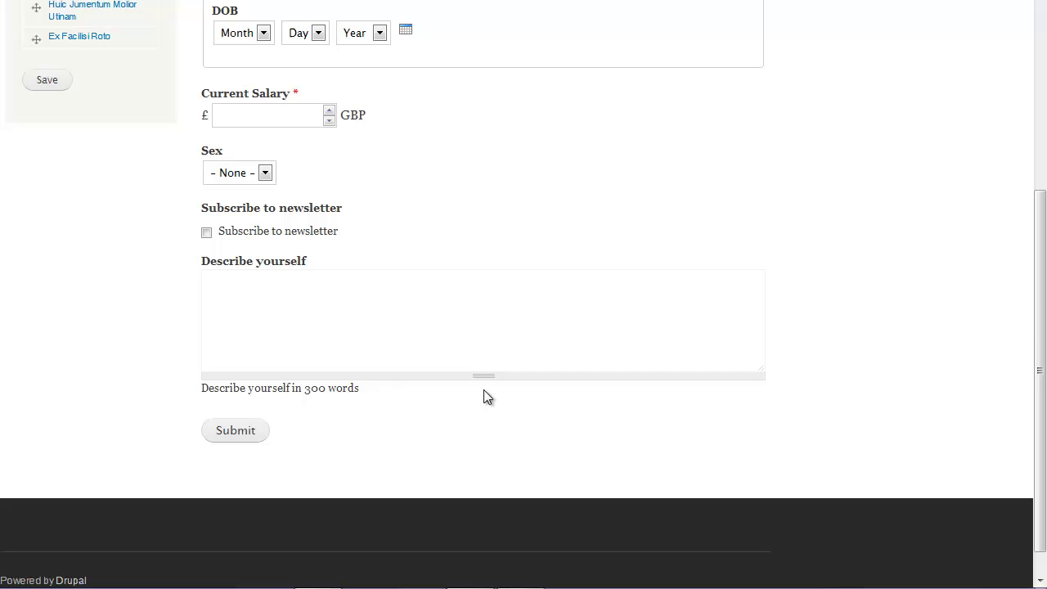
{"action": "left_click_drag", "start_coordinate": [484, 390], "coordinate": [497, 442]}
{"action": "scroll", "coordinate": [494, 390], "scroll_direction": "up", "scroll_amount": 3}
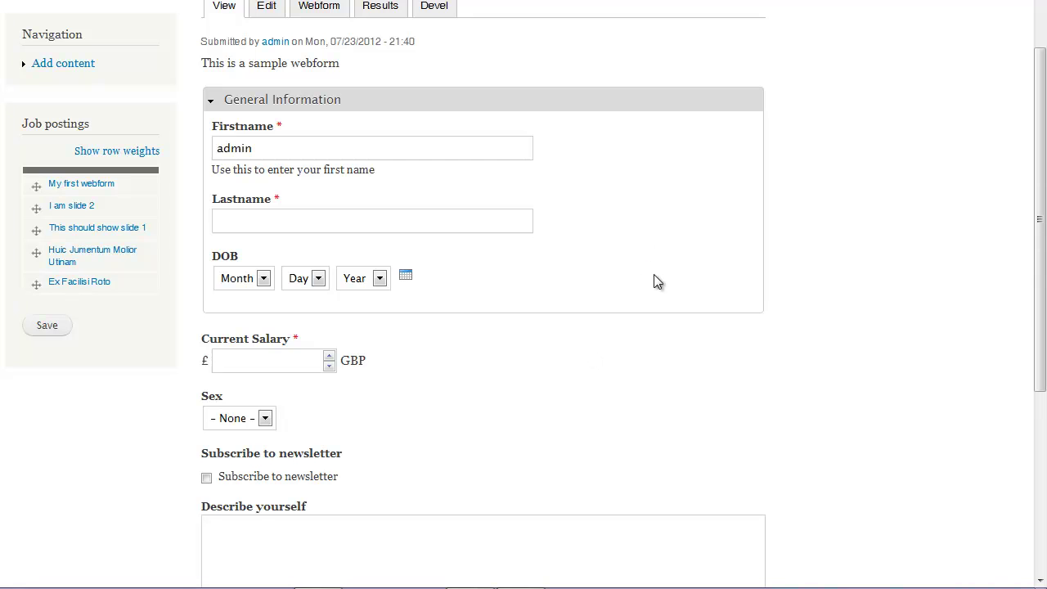
{"action": "scroll", "coordinate": [653, 284], "scroll_direction": "down", "scroll_amount": 2}
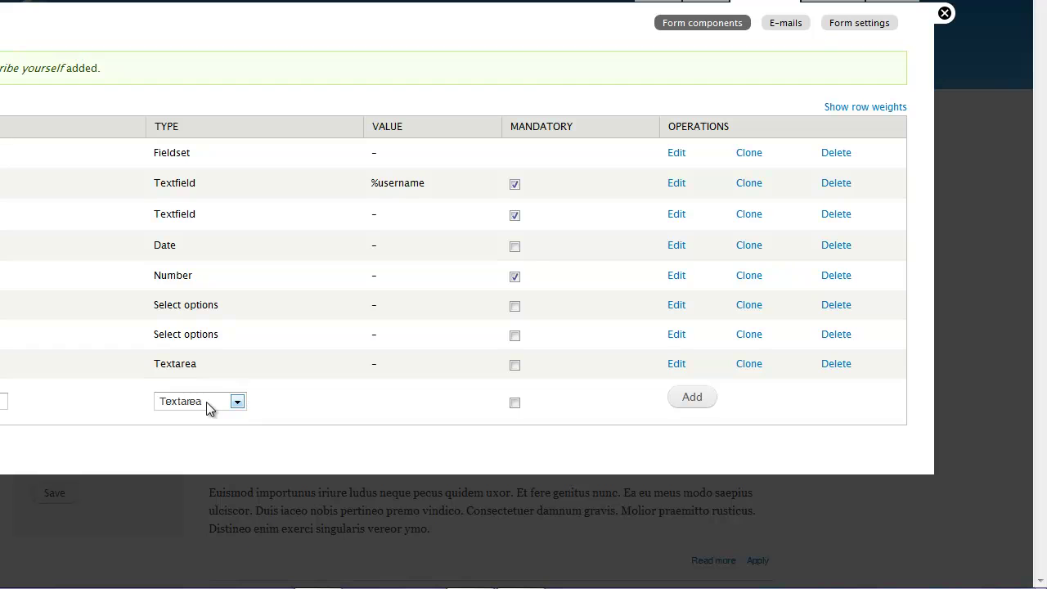
{"action": "left_click", "coordinate": [209, 402]}
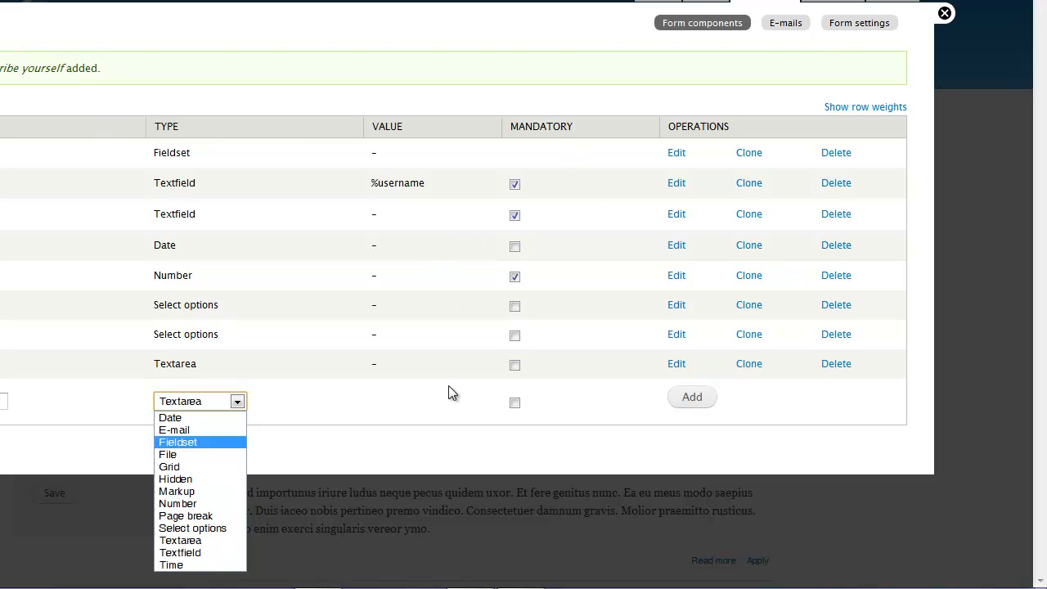
{"action": "left_click", "coordinate": [474, 460]}
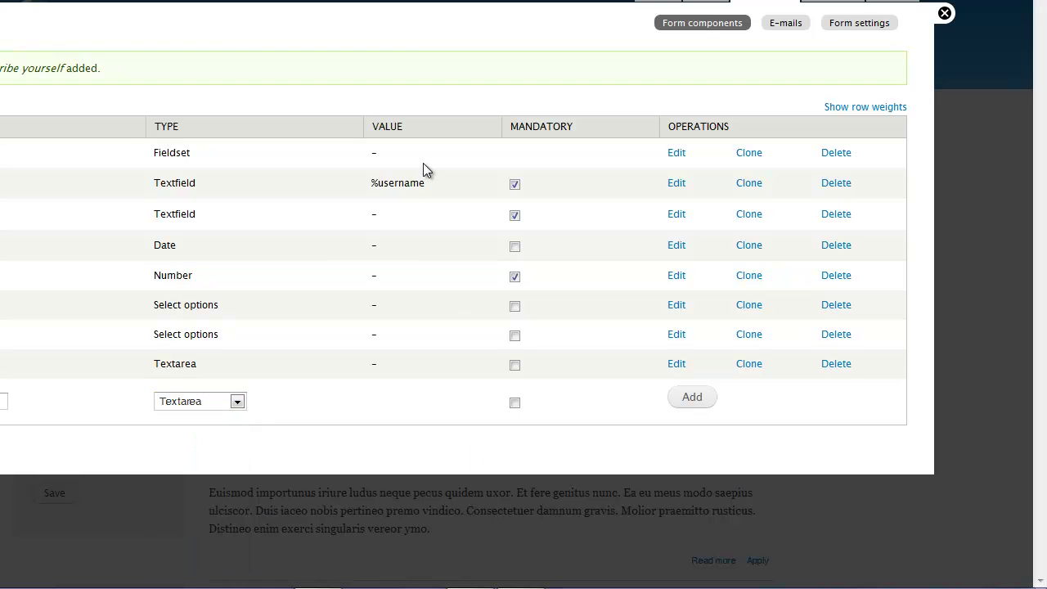